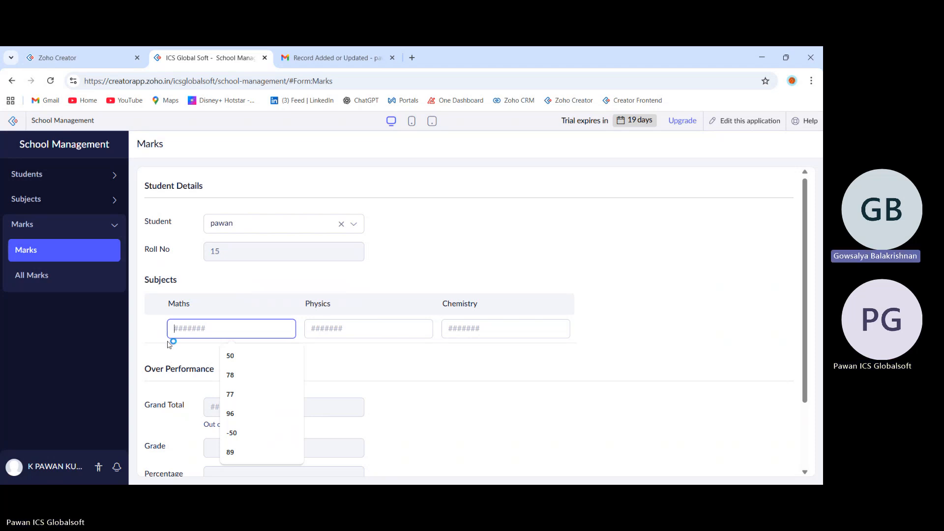
Enter 78 for Maths, 99 for Physics and 15 for Chemistry for the selected student and submit the Marks form.
scroll(212, 357, "down", 1)
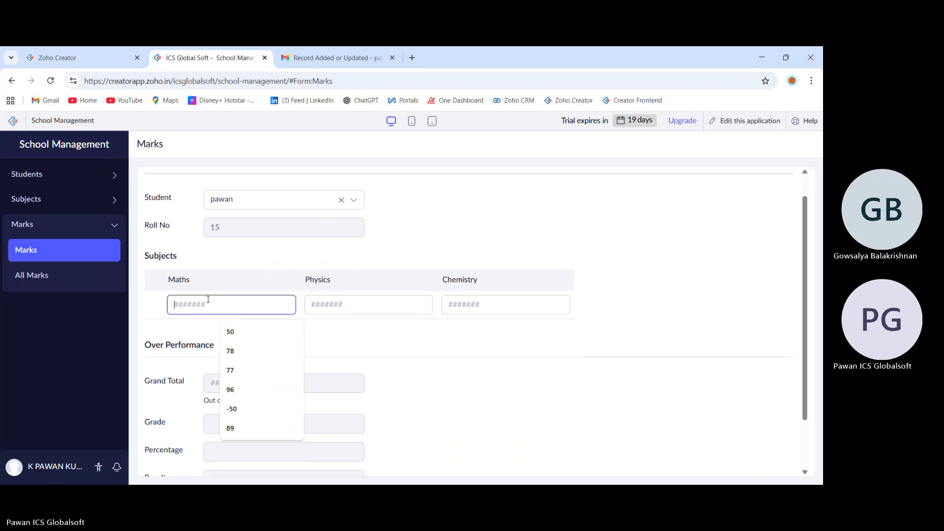
left_click(236, 351)
left_click(321, 310)
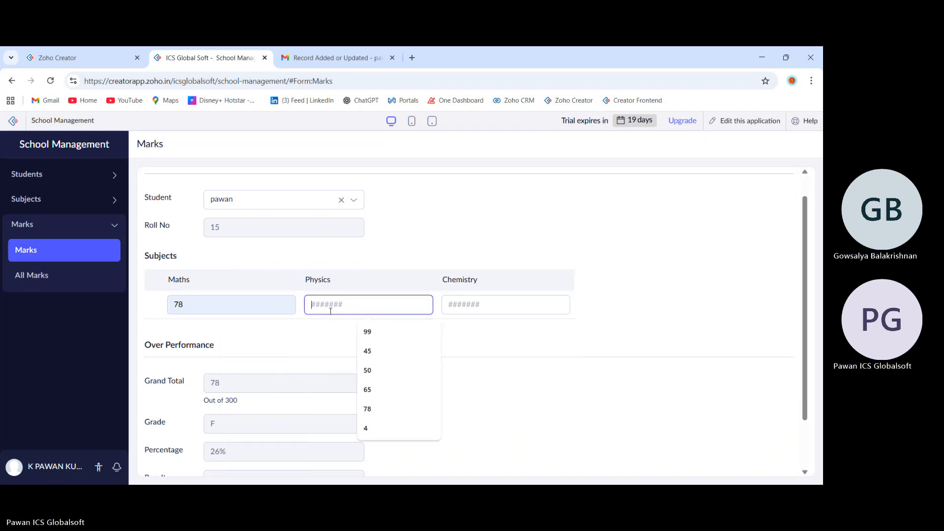
left_click(376, 333)
left_click(468, 300)
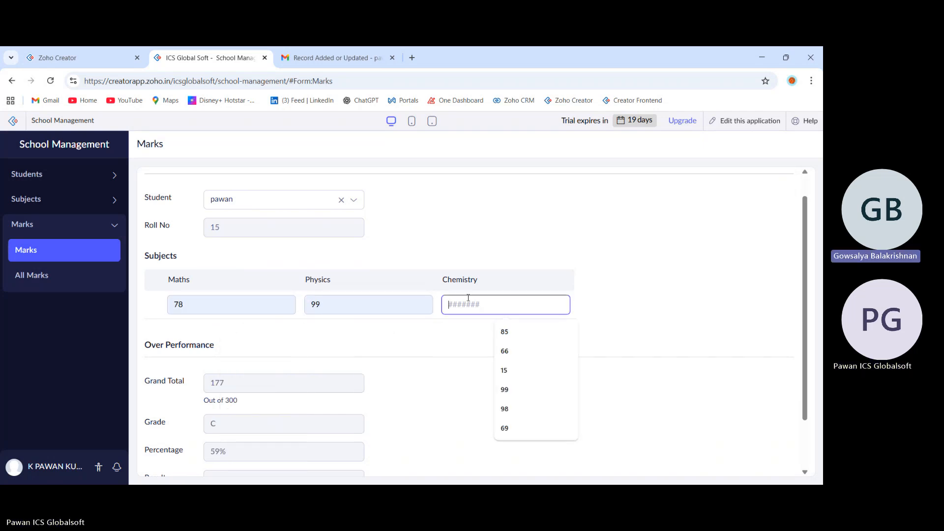
left_click(514, 369)
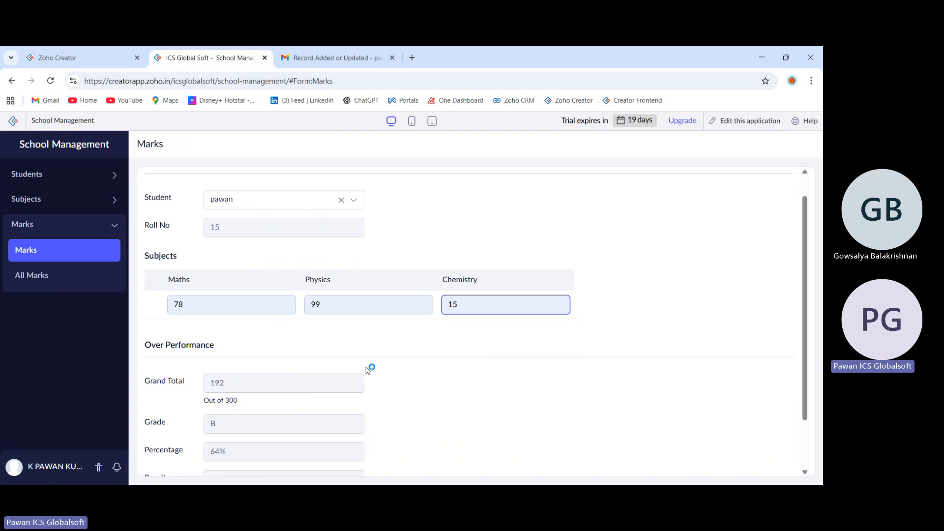
scroll(368, 370, "down", 2)
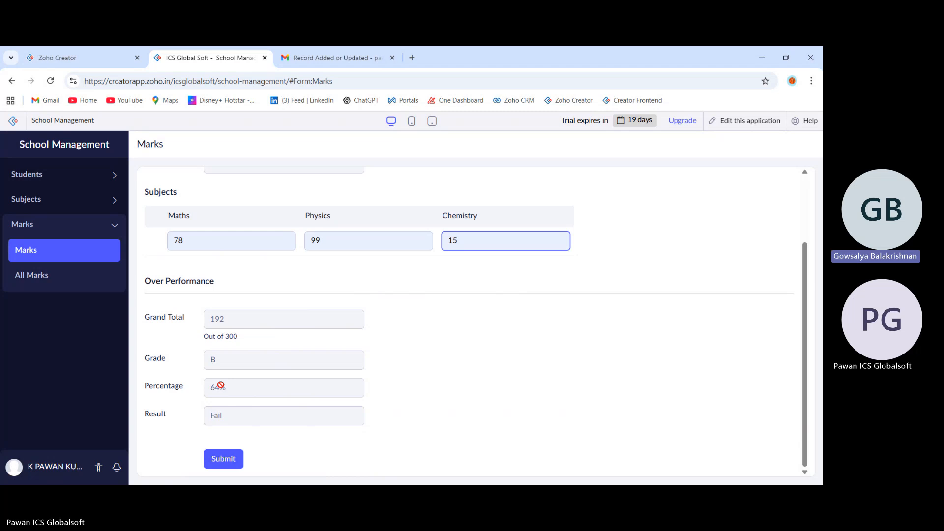
left_click(225, 460)
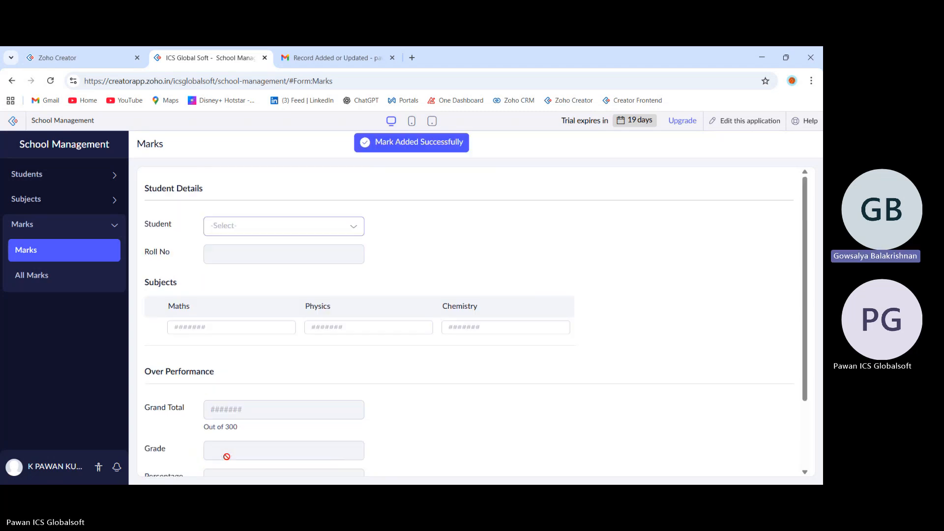
Open the All Students report and check the PF value of the student whose marks were just submitted.
left_click(87, 178)
left_click(83, 196)
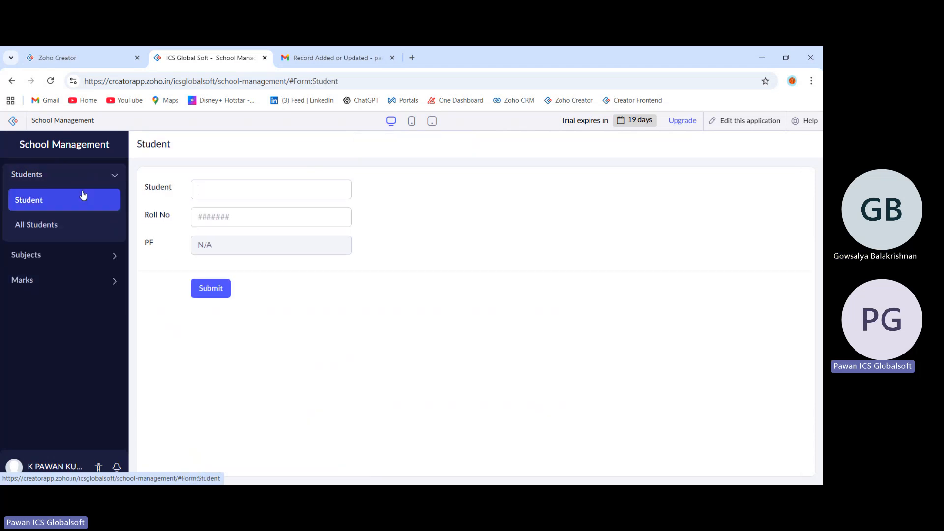
left_click(64, 231)
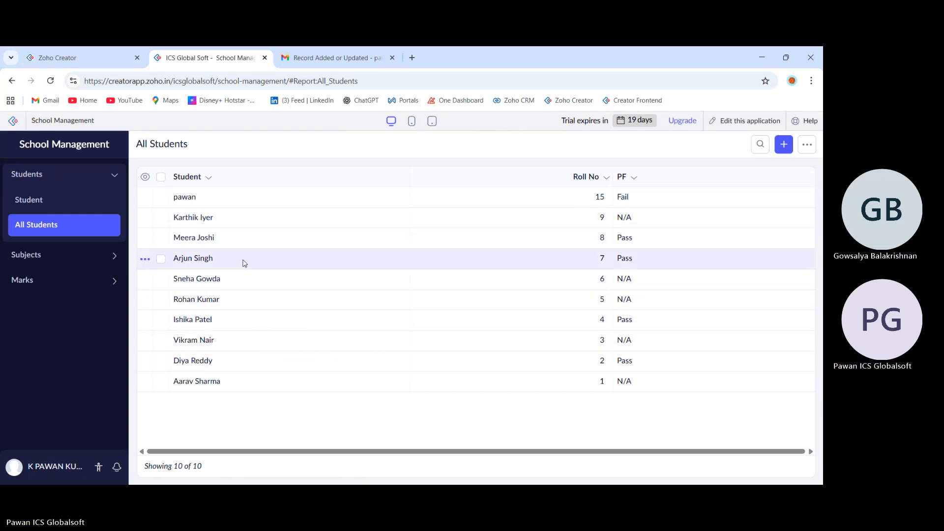
left_click(117, 55)
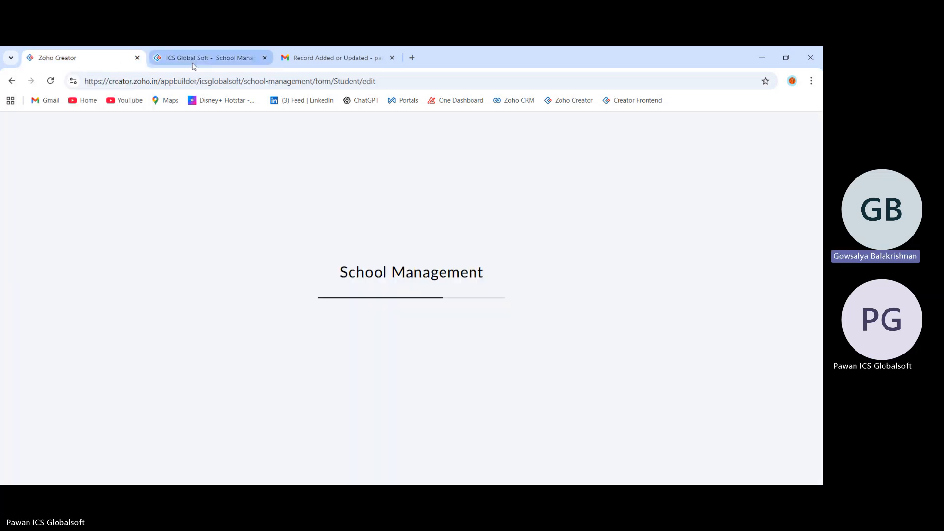
left_click(193, 64)
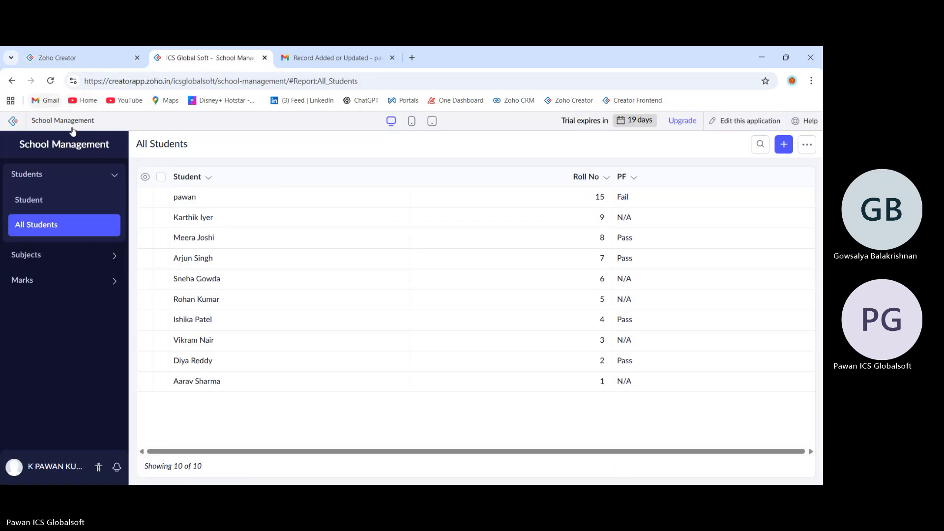
Switch to the application builder and review the Marks form's workflows through the record deletion ones.
left_click(140, 53)
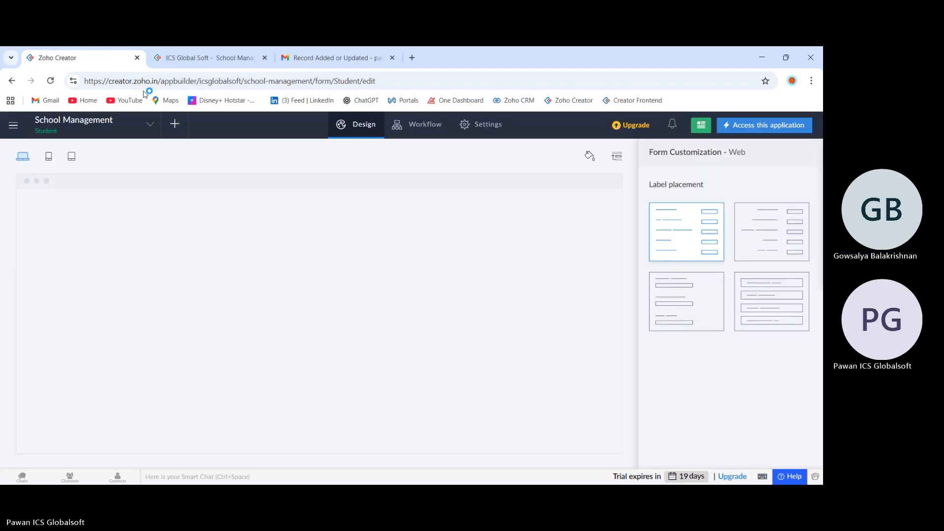
left_click(399, 135)
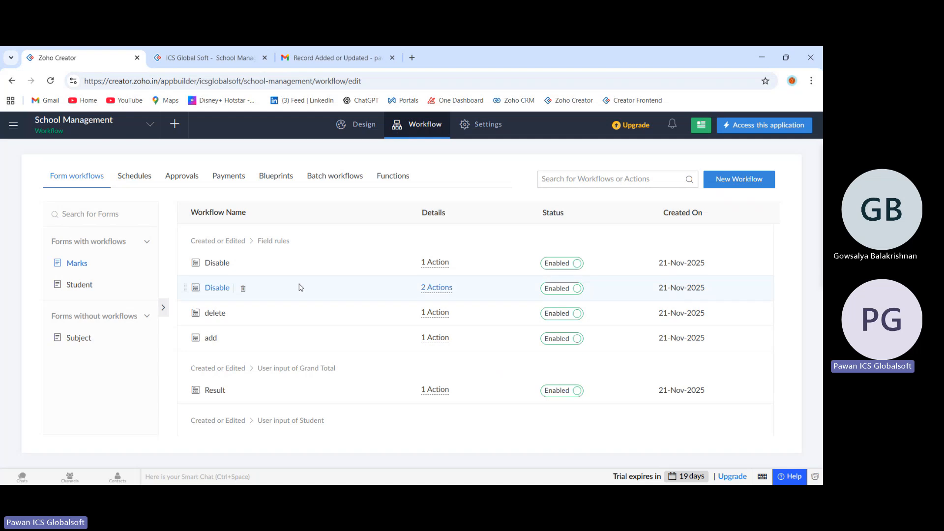
scroll(300, 287, "down", 3)
scroll(301, 288, "down", 5)
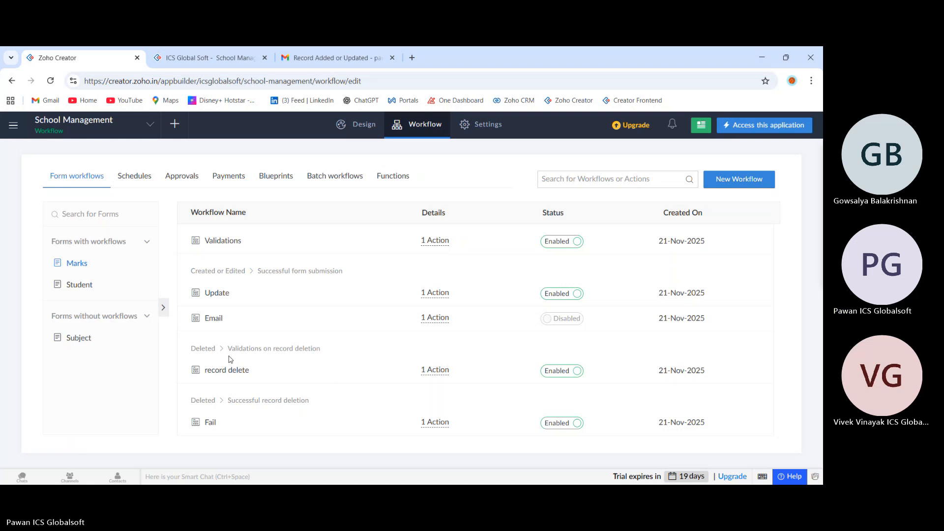
Return to the live School Management application and open the All Marks report.
left_click(182, 61)
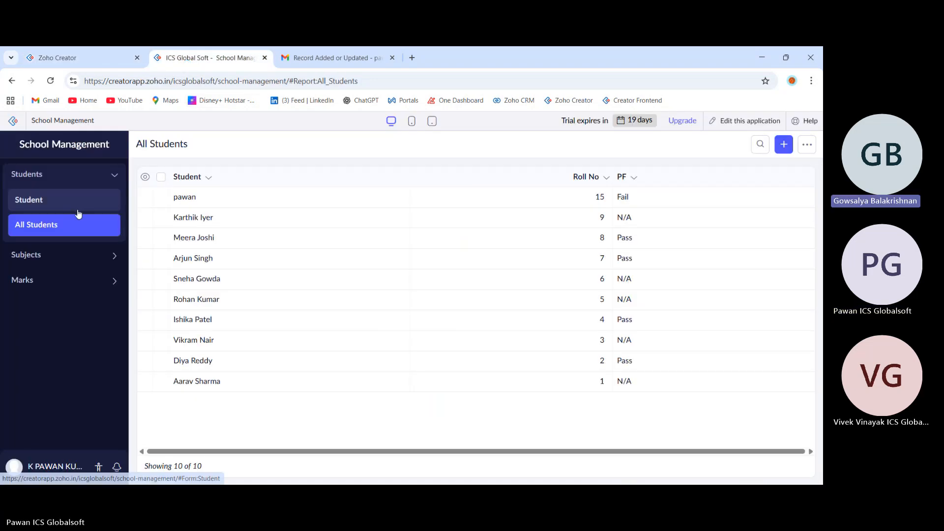
left_click(53, 285)
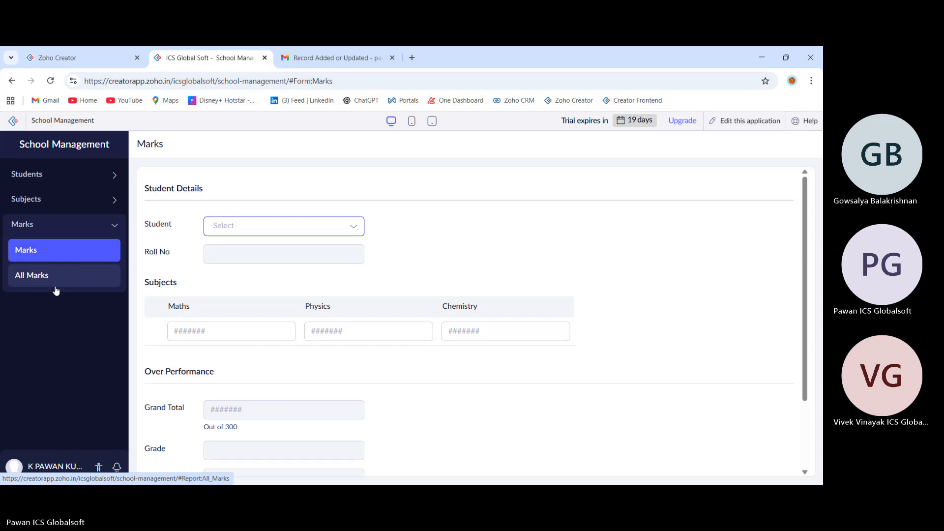
left_click(56, 291)
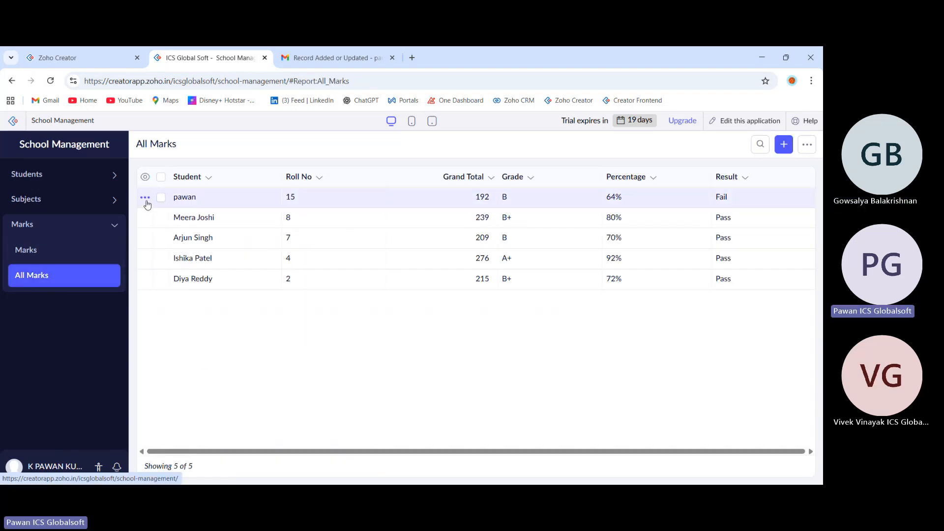
Try to delete the second marks record, which has a Pass result, from the All Marks report.
left_click(145, 198)
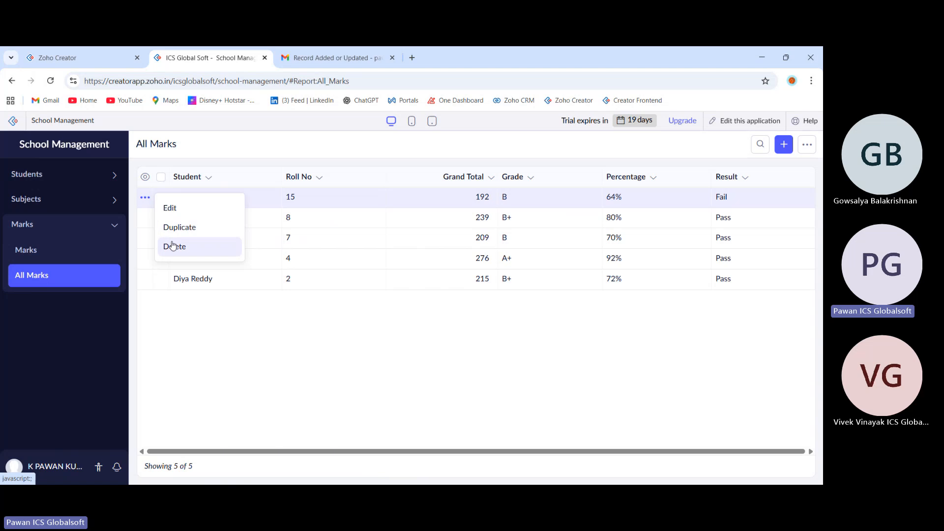
left_click(145, 224)
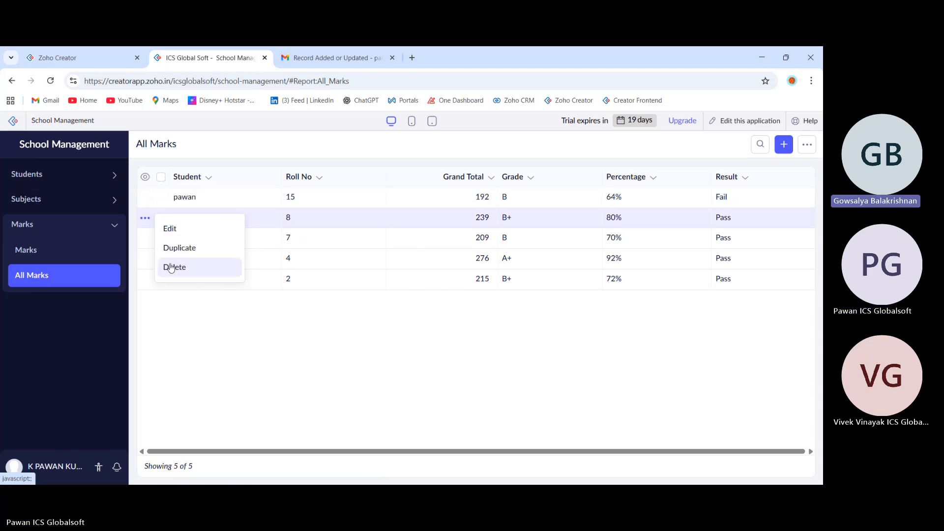
left_click(171, 267)
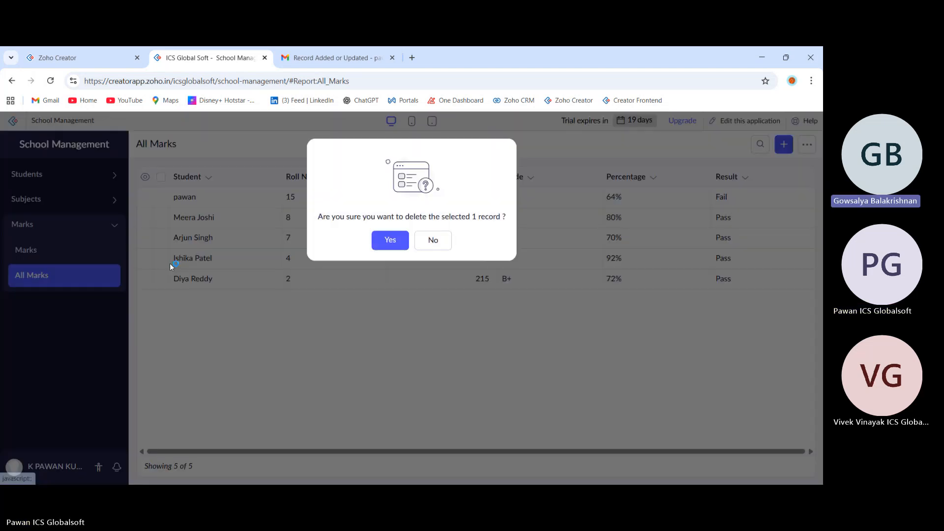
left_click(389, 238)
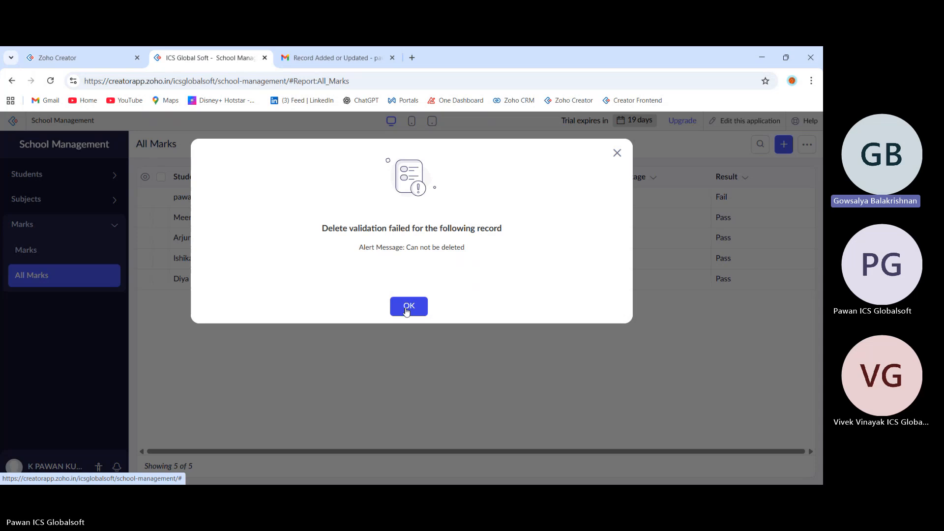
left_click(408, 306)
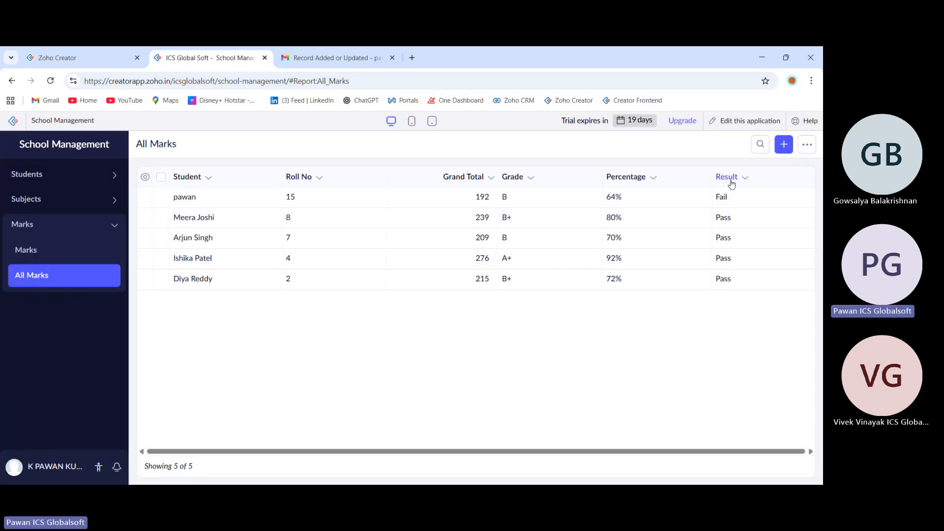
Delete the first marks record, which has a Fail result, from the All Marks report.
left_click(147, 197)
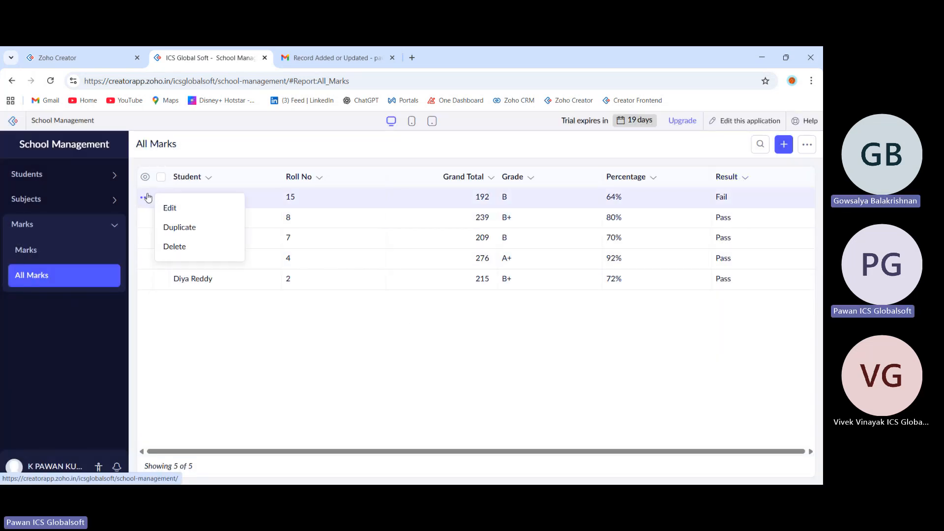
left_click(179, 246)
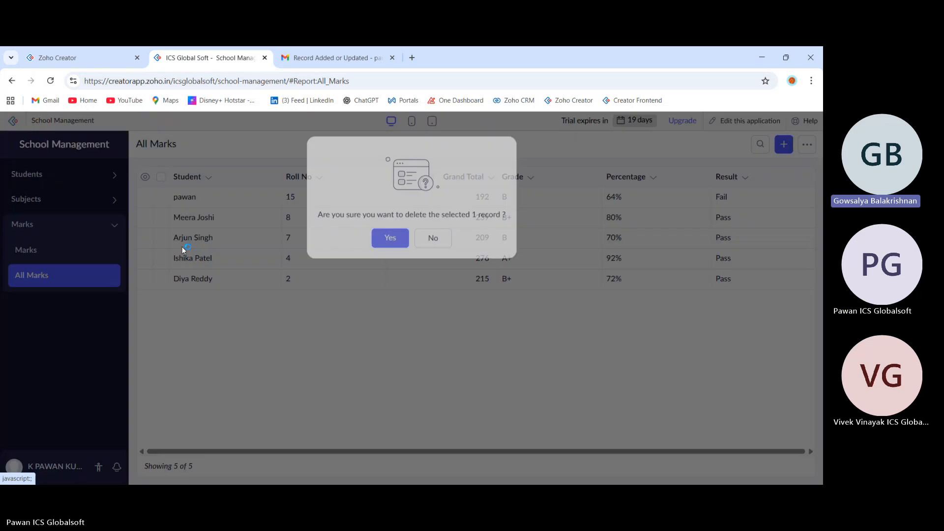
left_click(383, 239)
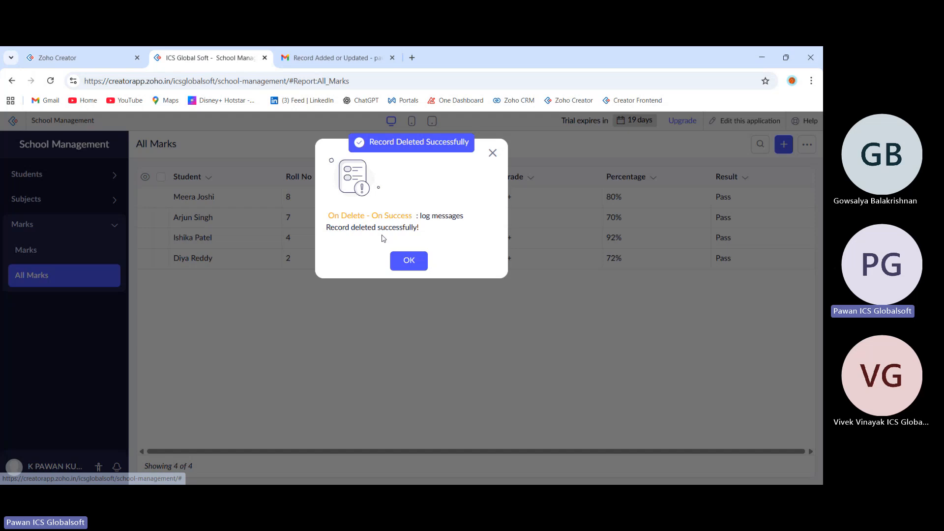
left_click(402, 262)
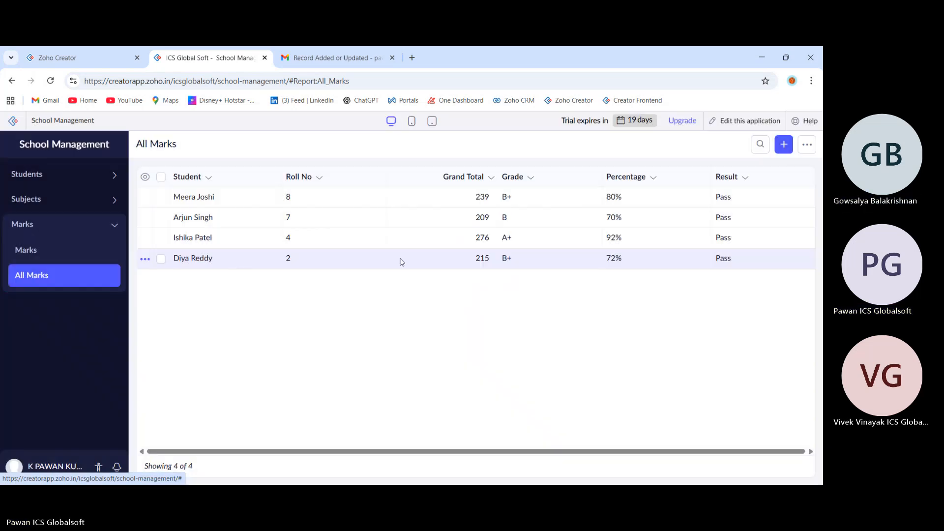
In the application builder, examine the "report" custom schedule and the field values of its Add Record to Student action.
left_click(101, 63)
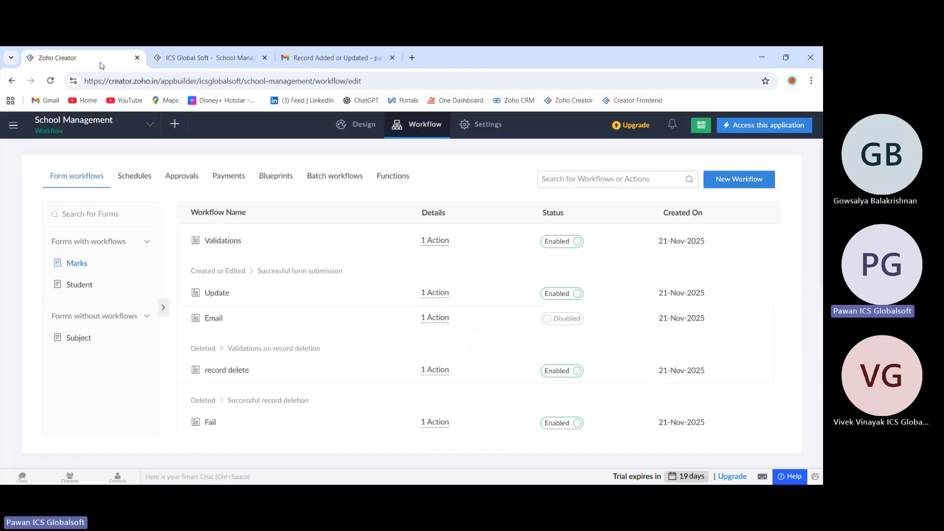
left_click(135, 176)
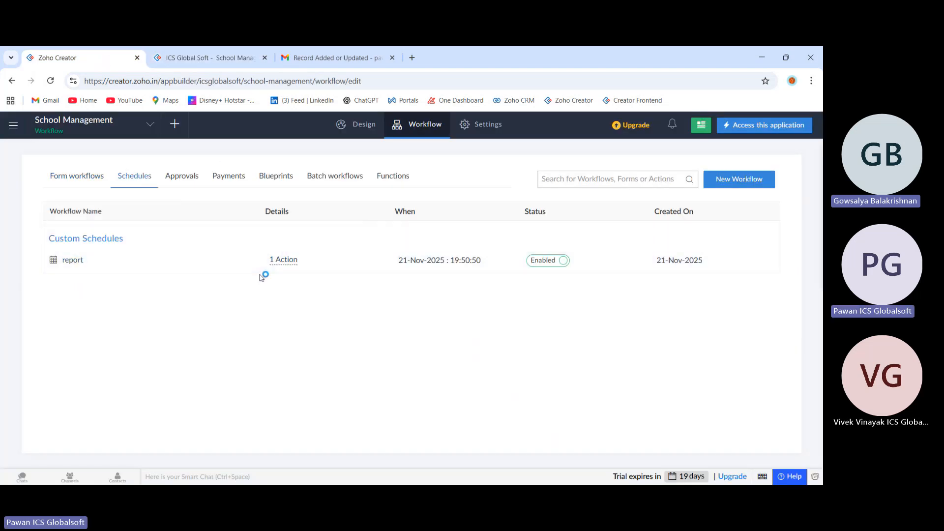
left_click(336, 263)
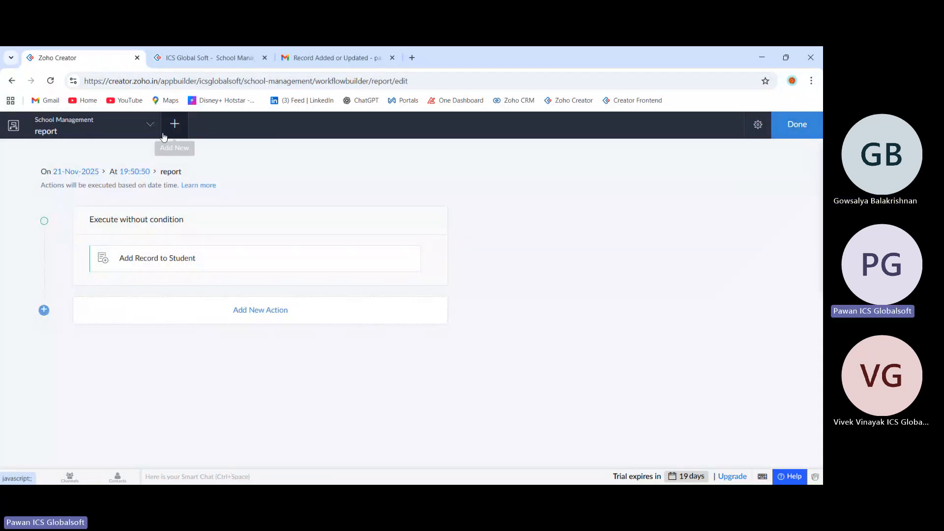
left_click(786, 130)
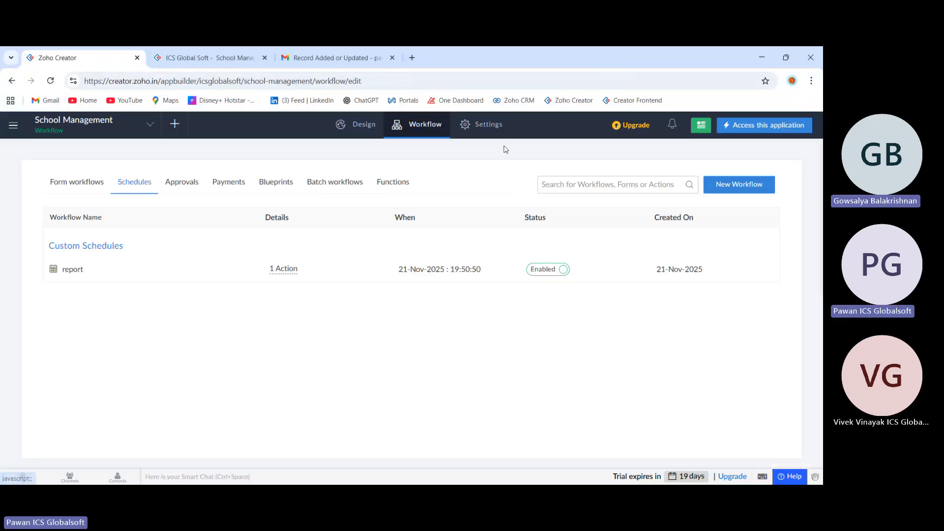
left_click(301, 272)
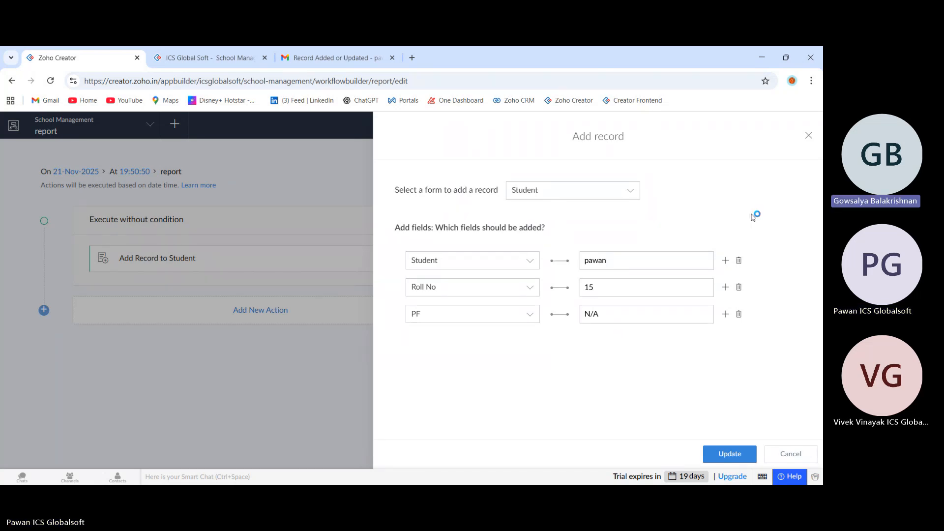
left_click(809, 136)
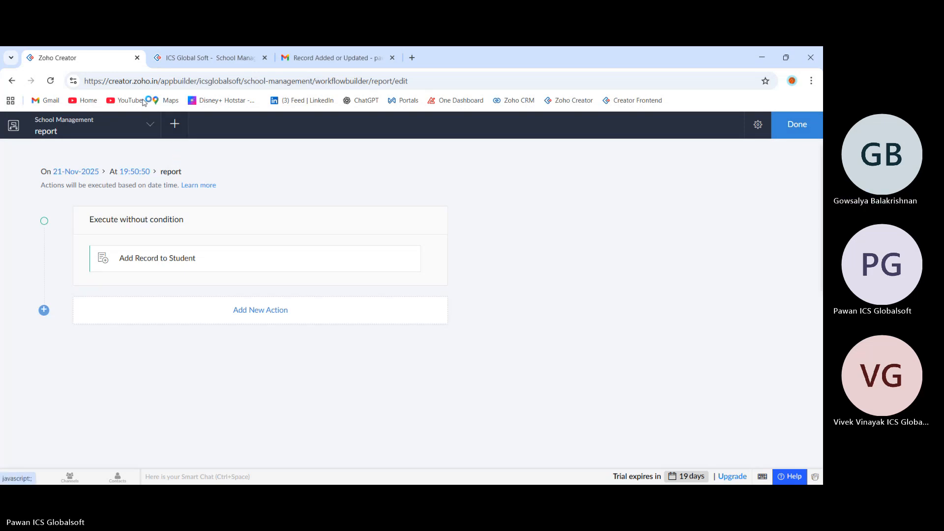
Go back to the Marks form workflows, look through them, and return to the live All Marks report.
left_click(12, 80)
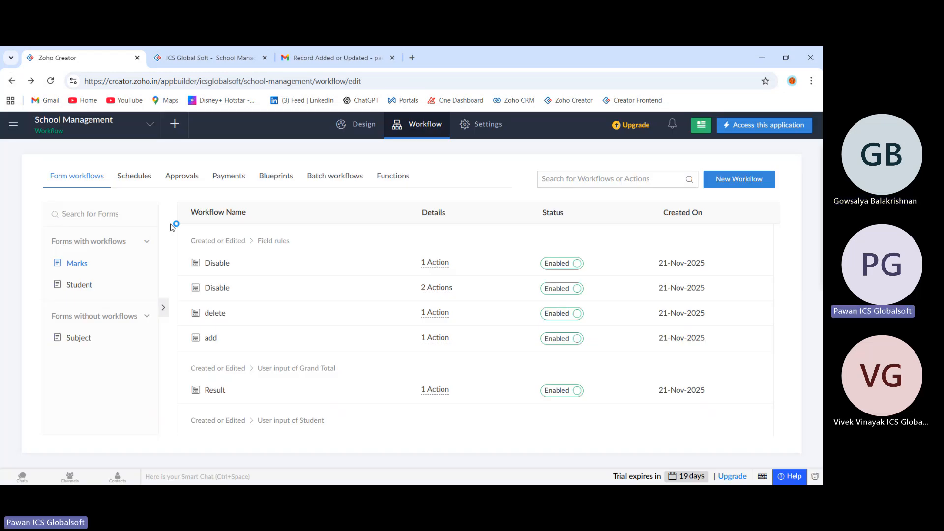
scroll(269, 310, "down", 4)
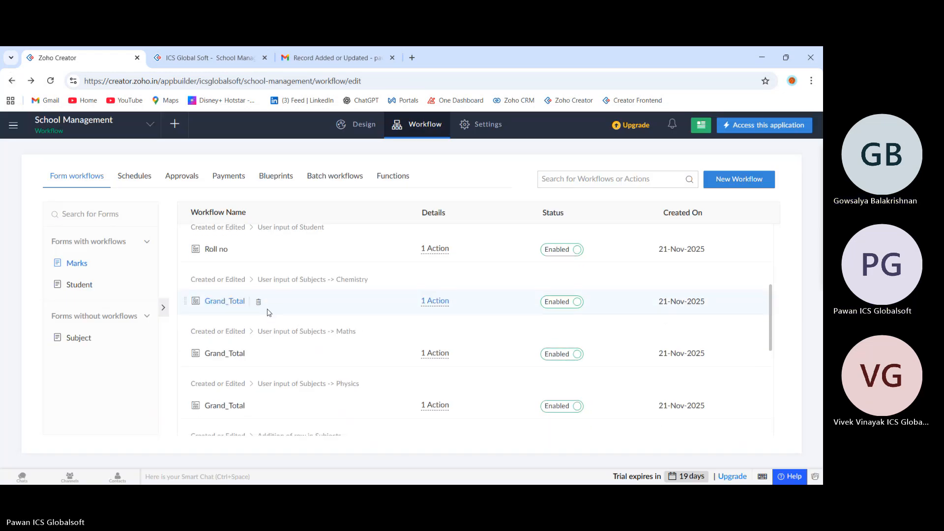
scroll(269, 312, "up", 4)
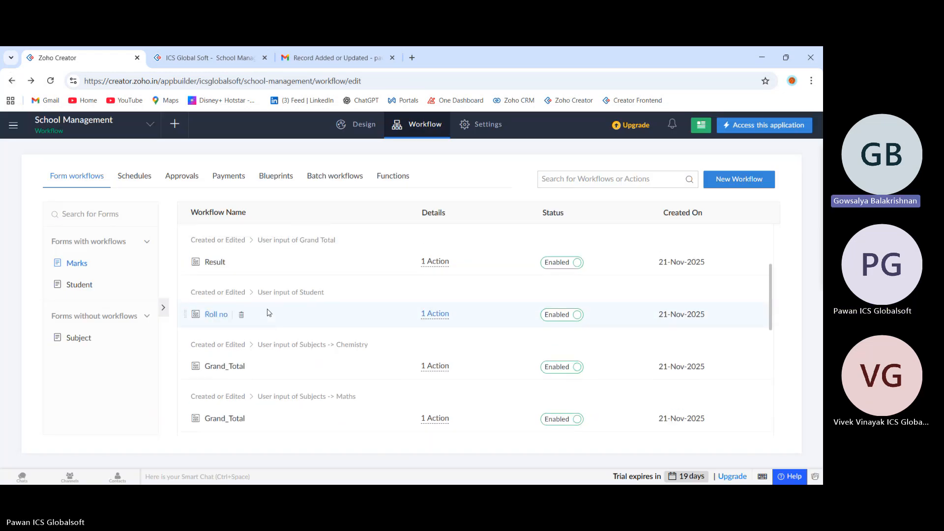
left_click(206, 59)
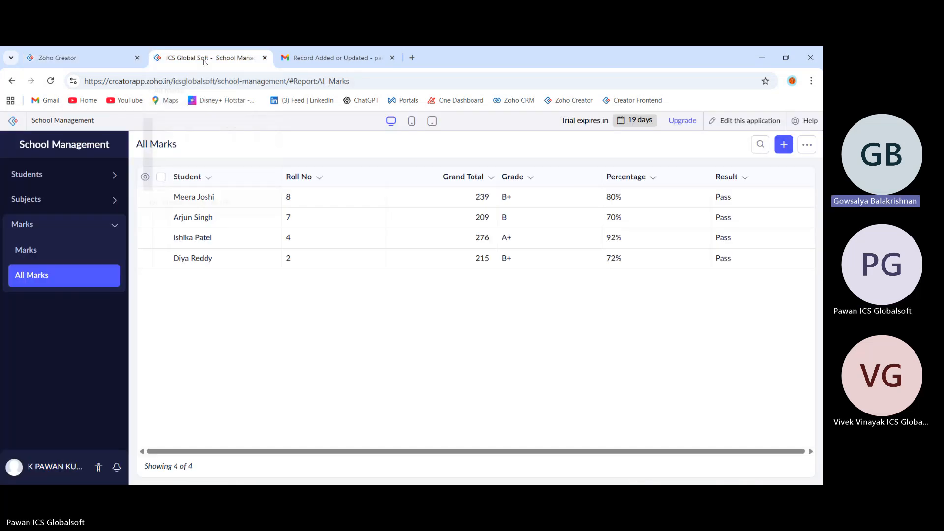
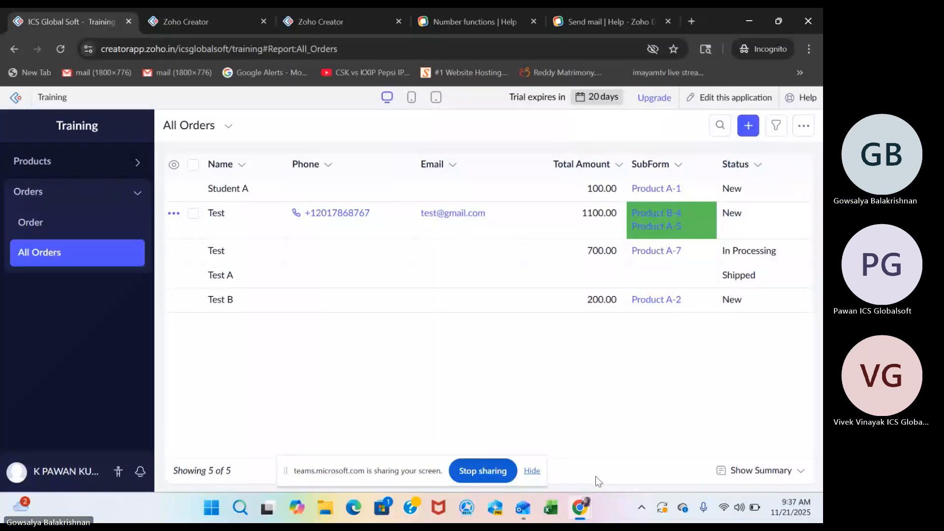
Open the Training application's All Orders report for editing in a new browser tab.
mouse_move(579, 519)
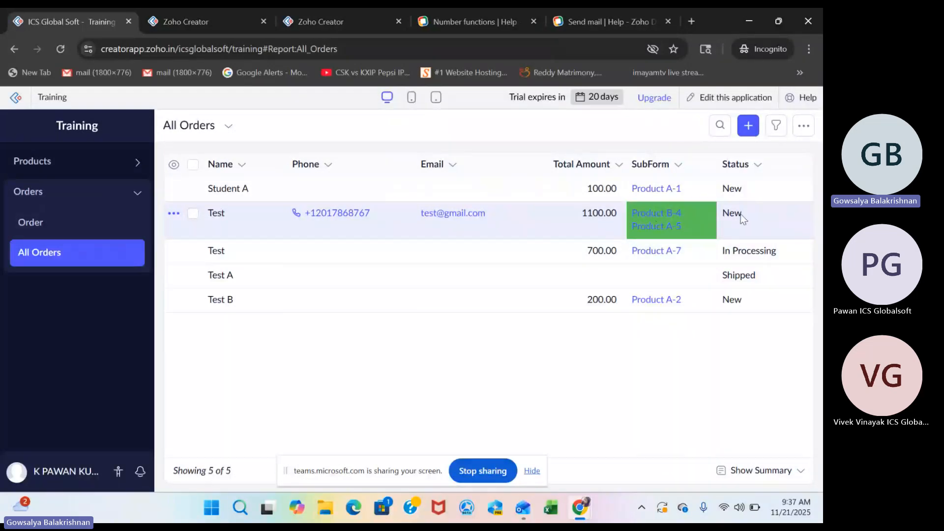
left_click_drag(747, 215, 710, 220)
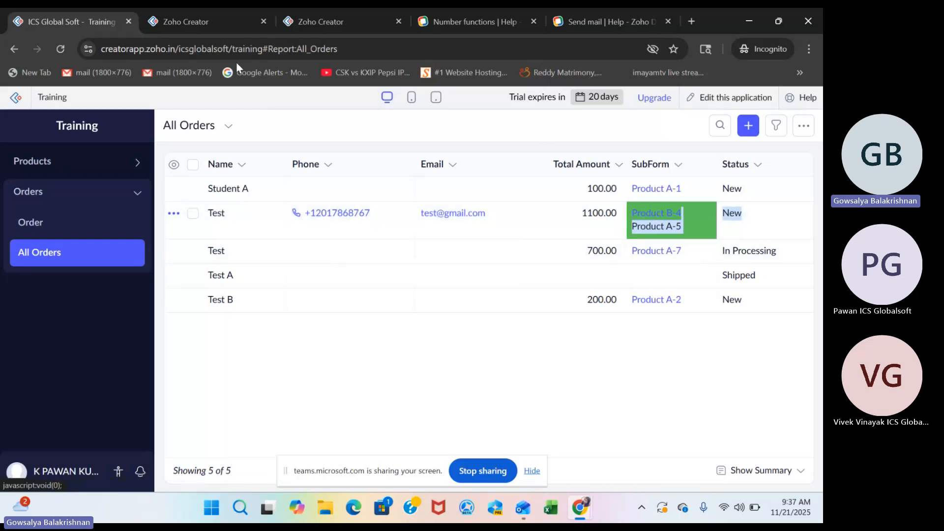
left_click(198, 28)
left_click(79, 22)
right_click(727, 97)
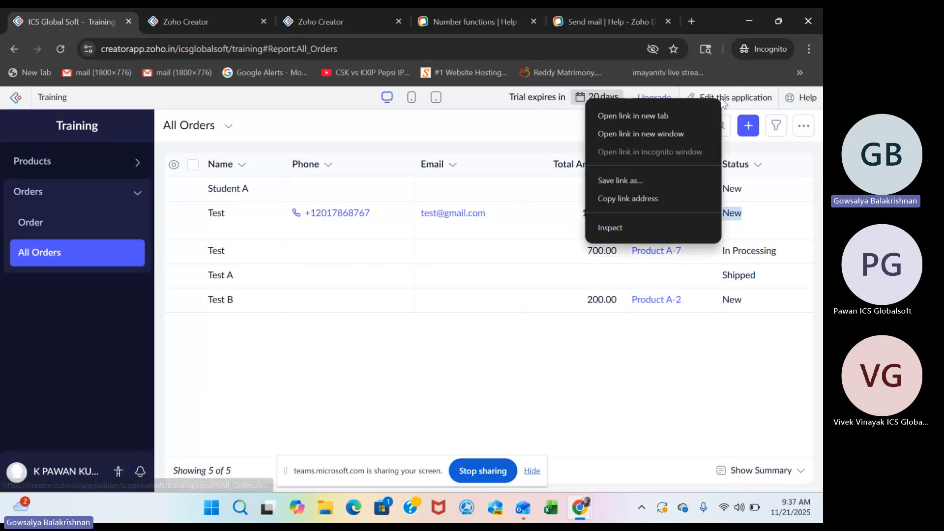
left_click(617, 116)
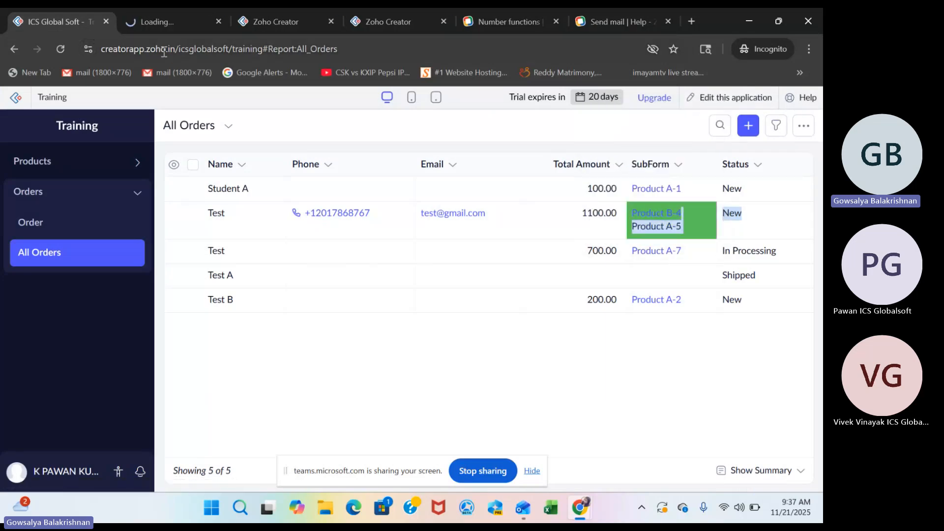
Close the old Zoho Creator and Deluge help tabs, keeping the live report and the new report editor open.
left_click(332, 22)
left_click(332, 21)
left_click(334, 22)
left_click(335, 22)
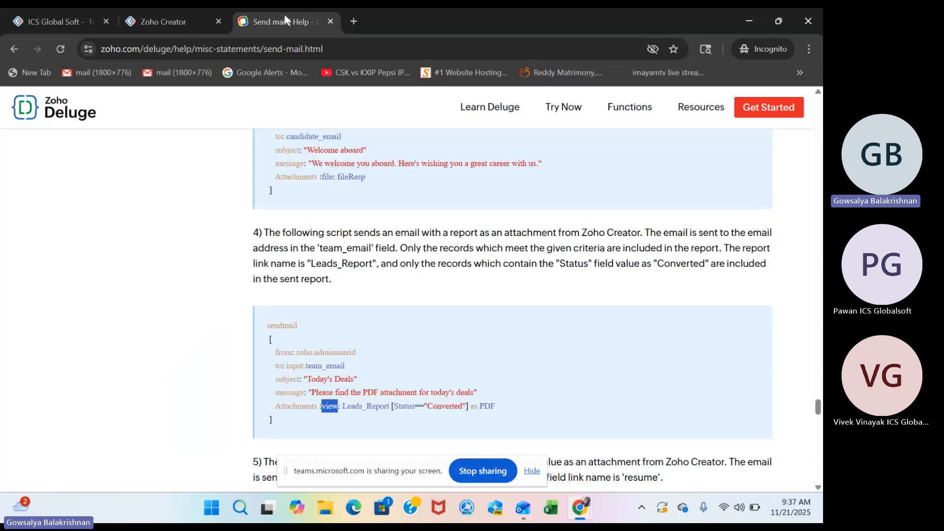
left_click(163, 24)
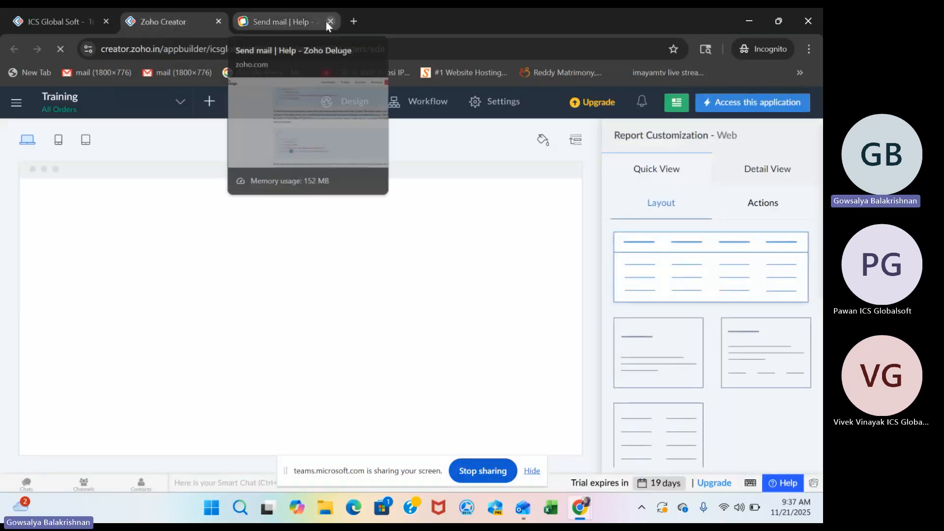
left_click(330, 21)
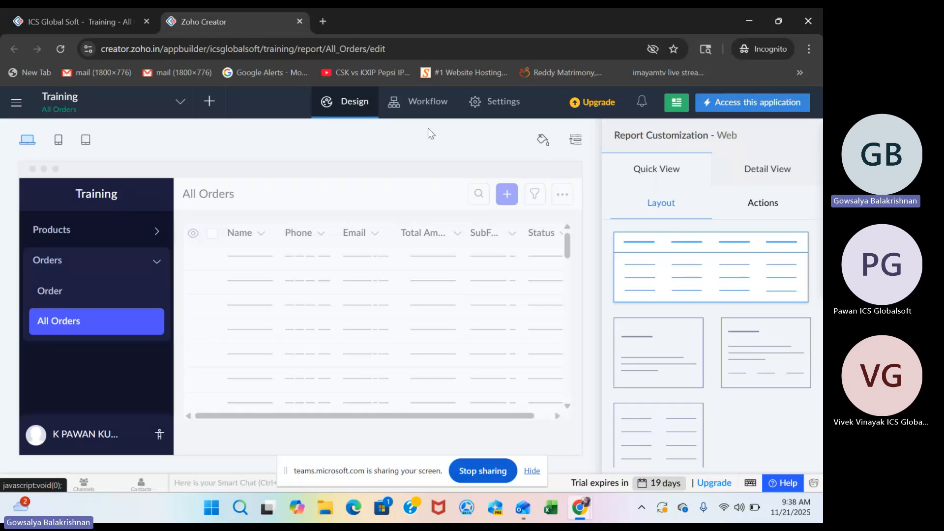
Show the detail view design of All Orders and view the details of the 1100.00 Test order in the live report.
left_click(79, 22)
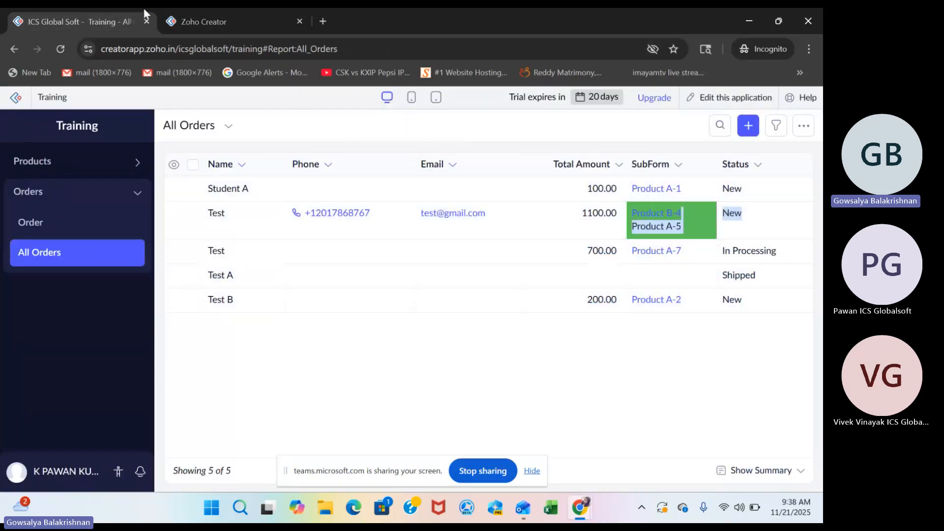
left_click(228, 30)
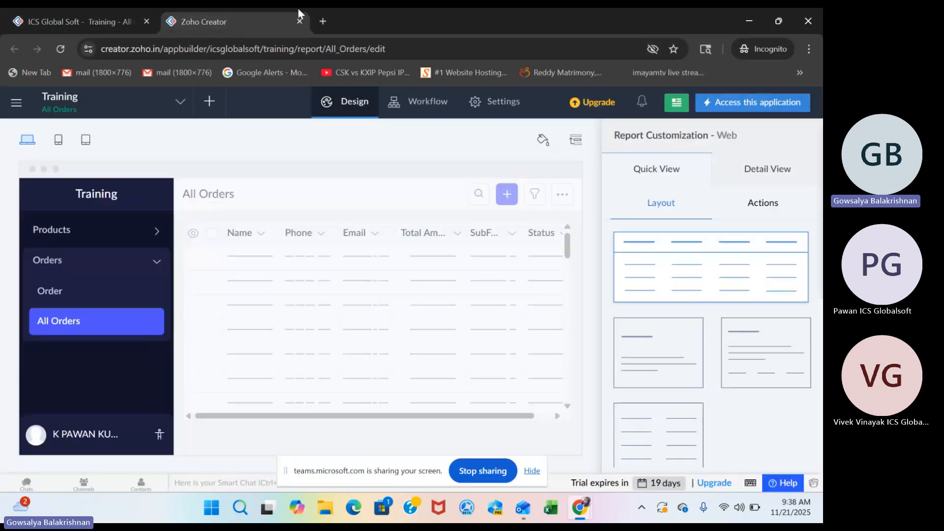
left_click(768, 170)
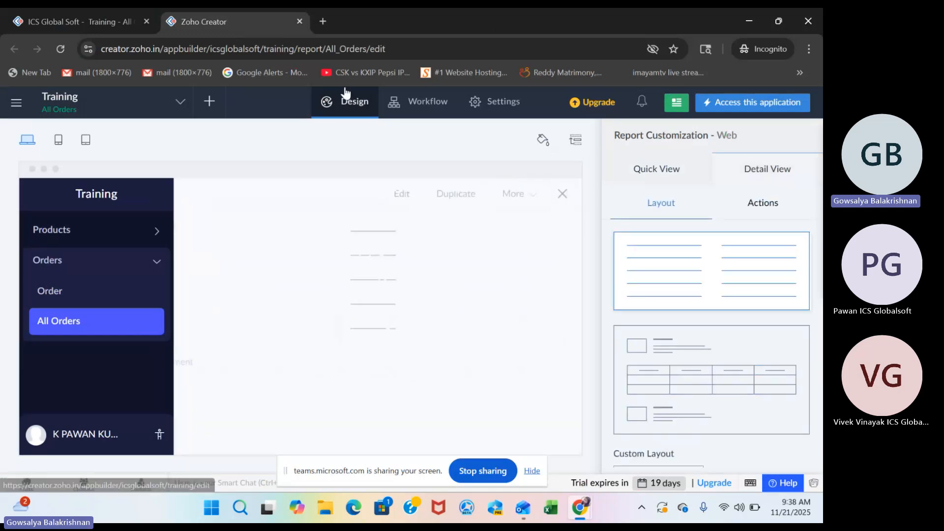
left_click(46, 18)
left_click(257, 221)
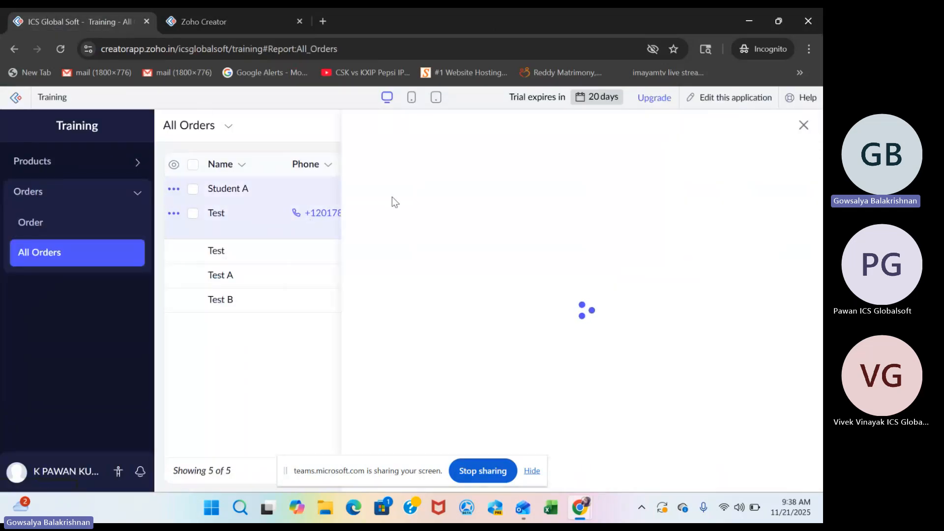
left_click(241, 227)
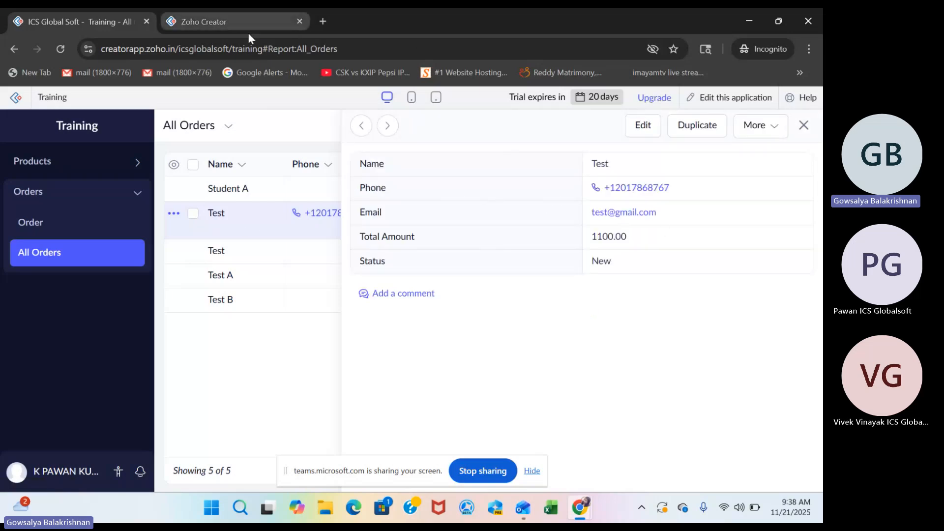
Switch the All Orders detail view to the block layout with a related-data table and close its field configuration.
left_click(211, 26)
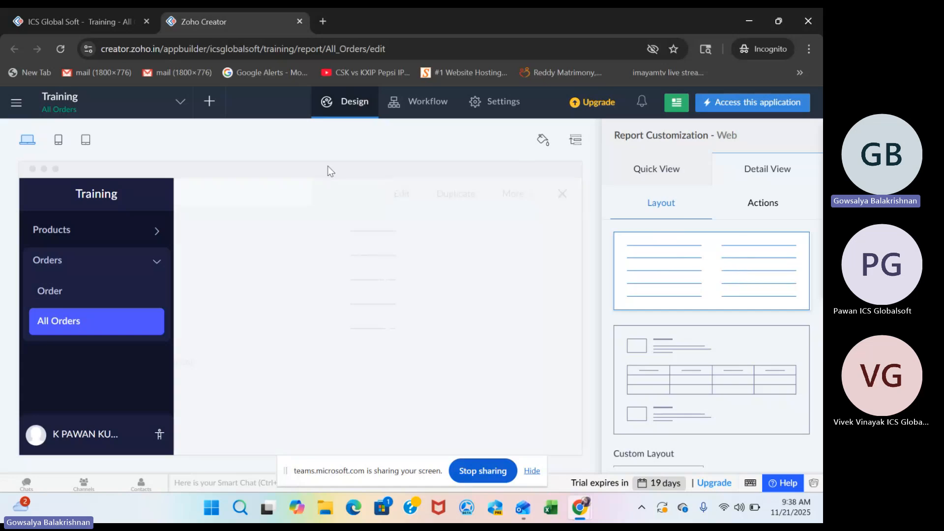
left_click(94, 23)
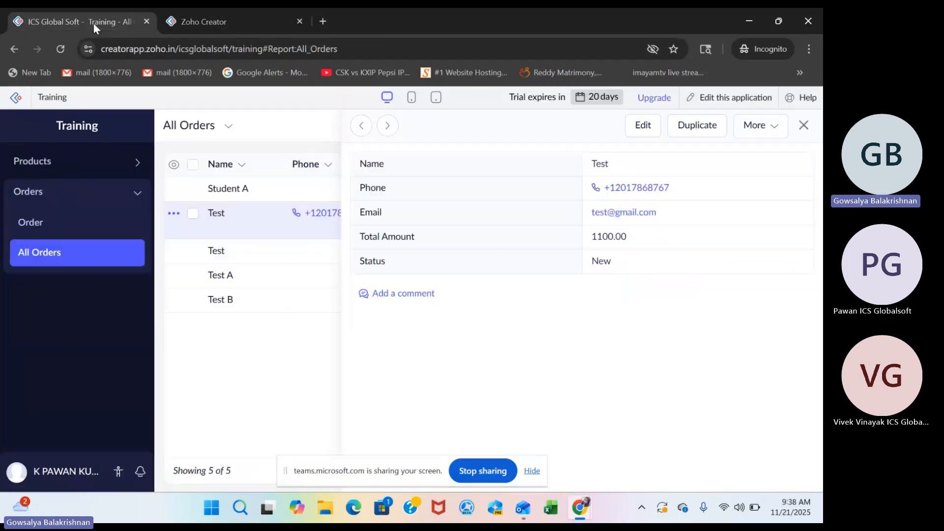
left_click(212, 15)
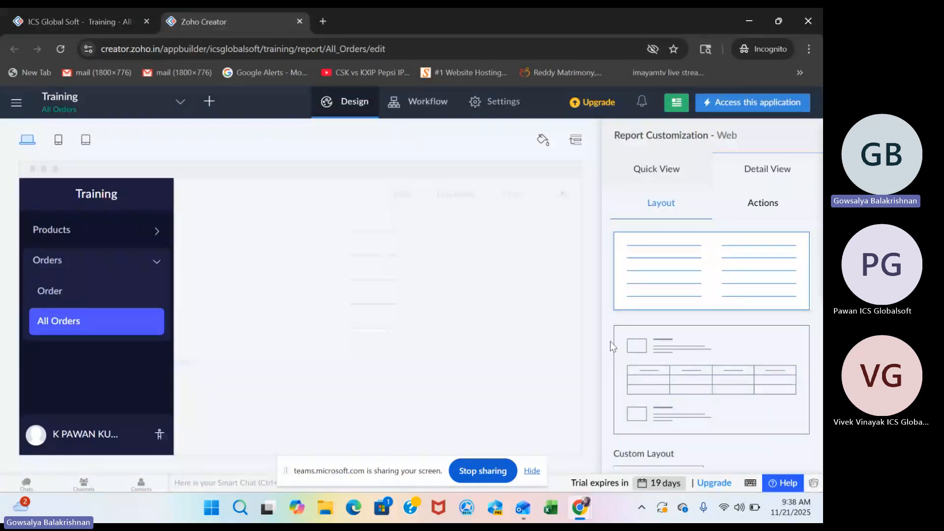
left_click(702, 364)
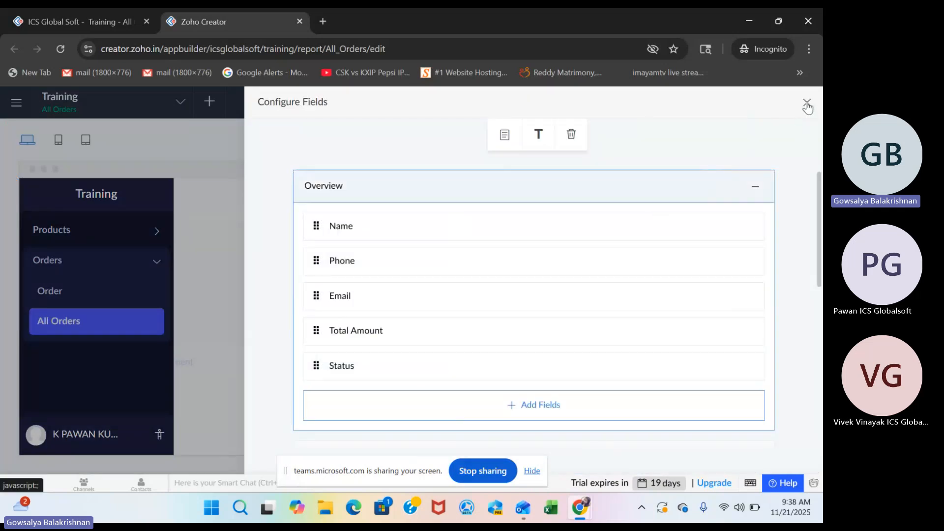
left_click(807, 104)
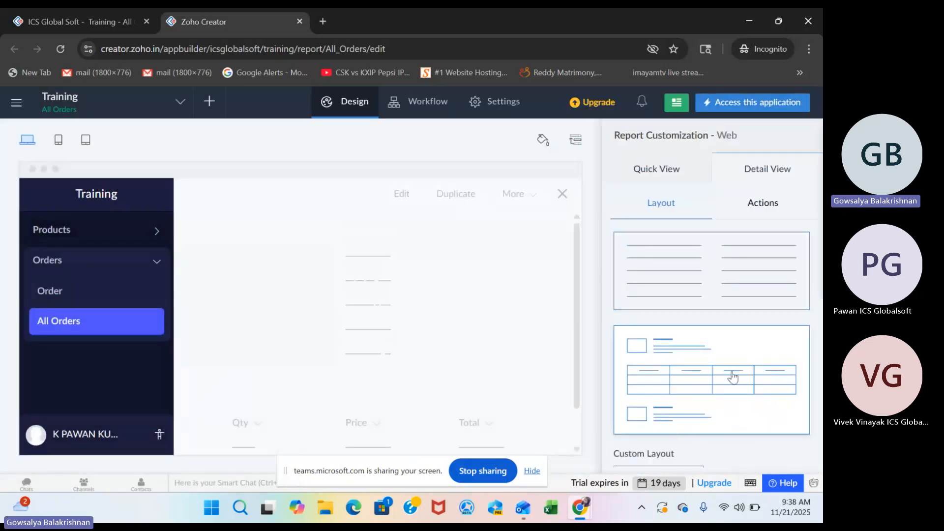
Reload the live All Orders report and examine the SubForm section in the details of the 1100.00 Test order.
left_click(87, 21)
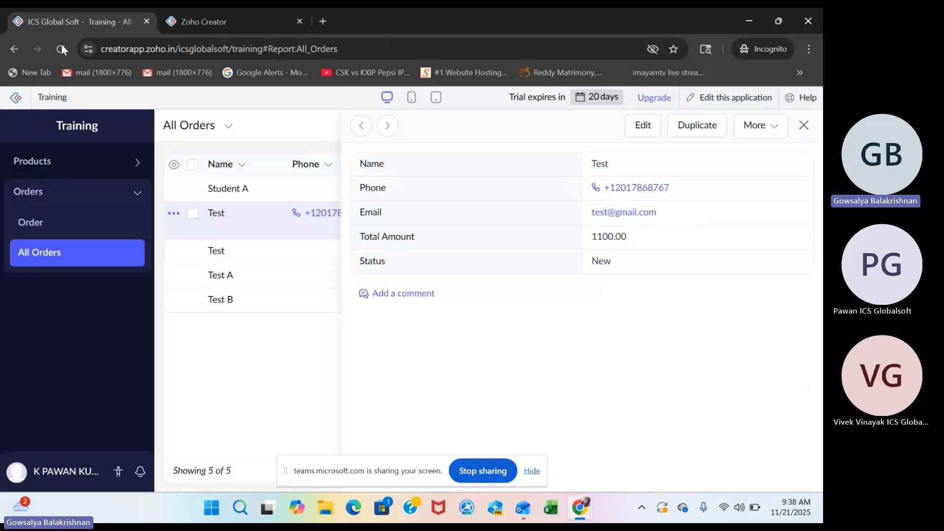
left_click(61, 48)
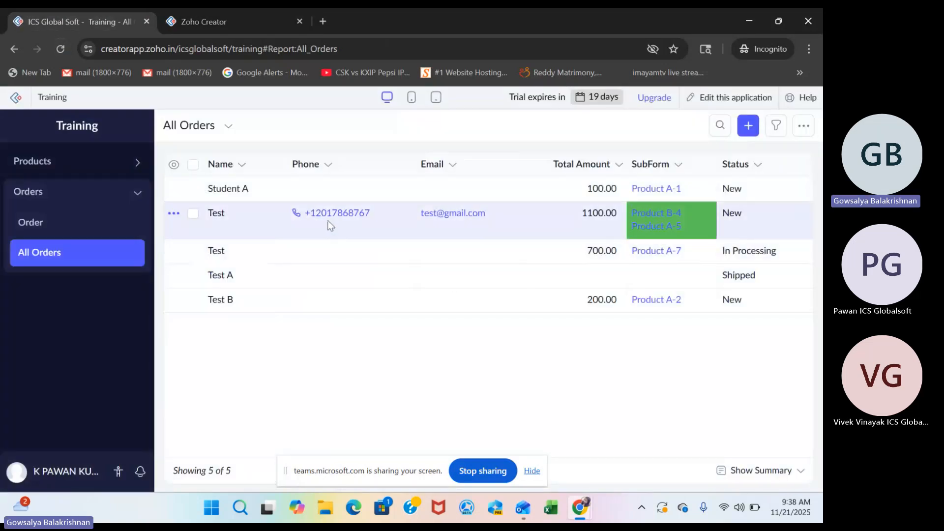
left_click(327, 221)
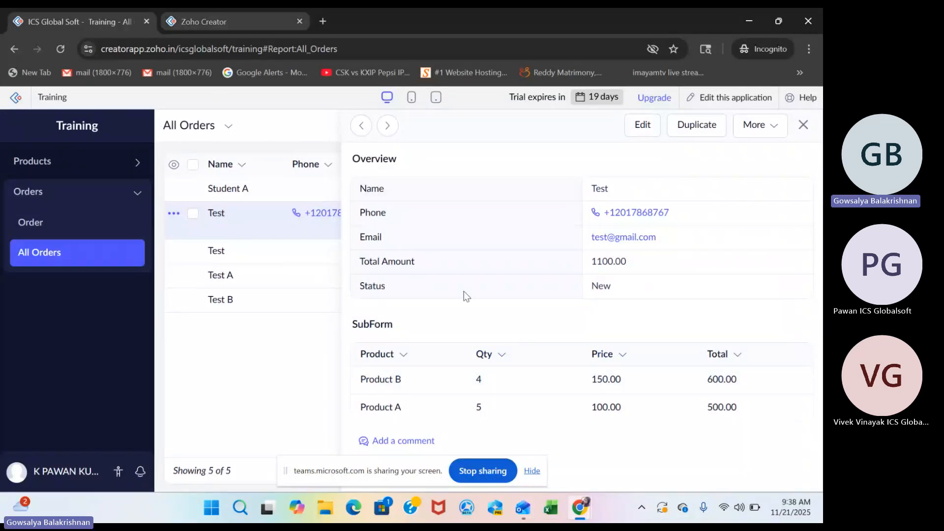
left_click_drag(349, 330, 723, 379)
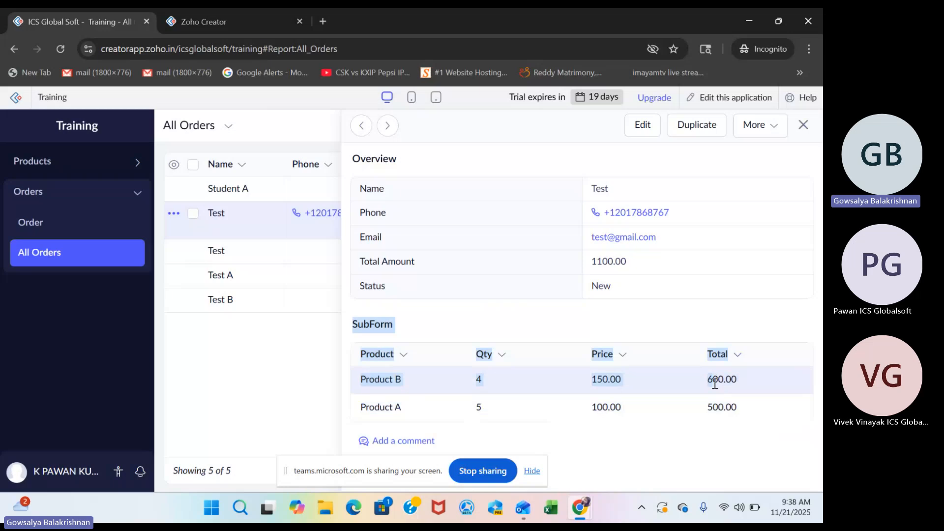
Look at the custom layout templates for the detail view, open a blank canvas from scratch and close it without saving.
left_click(246, 25)
scroll(763, 387, "down", 2)
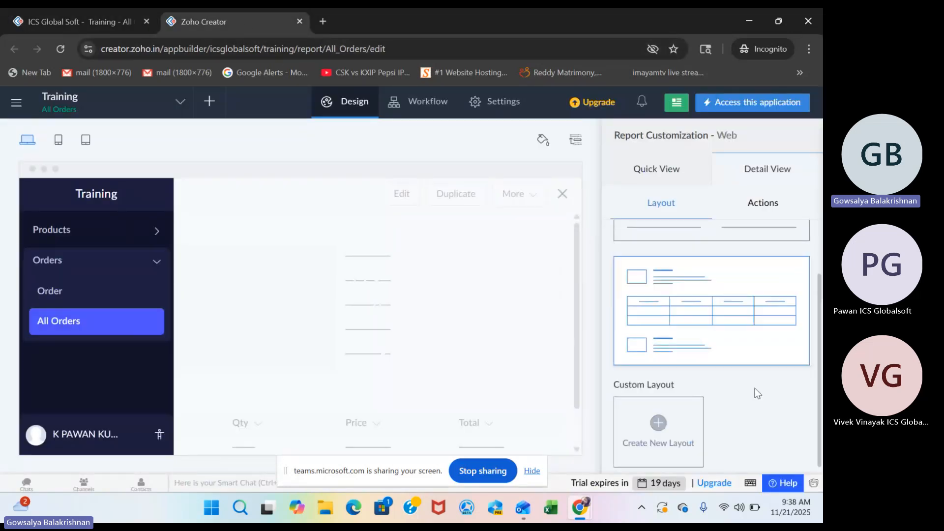
left_click(666, 432)
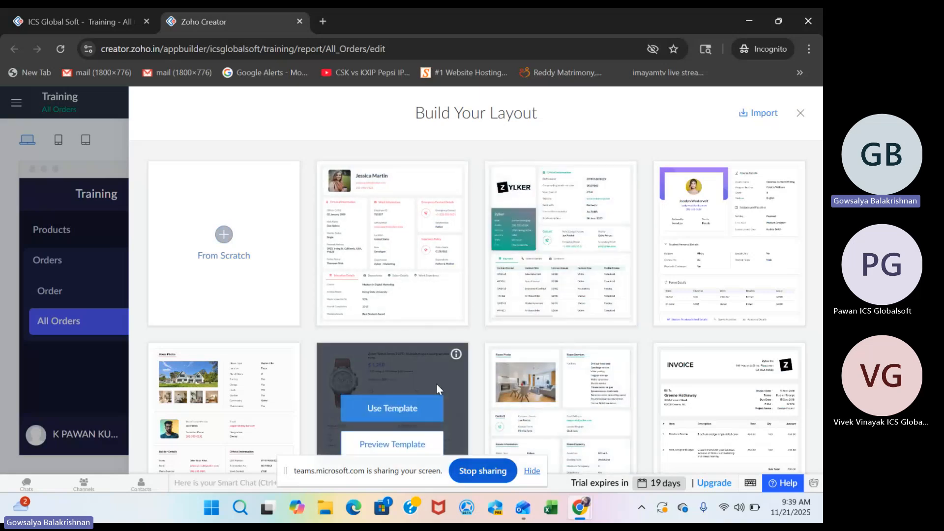
left_click(225, 233)
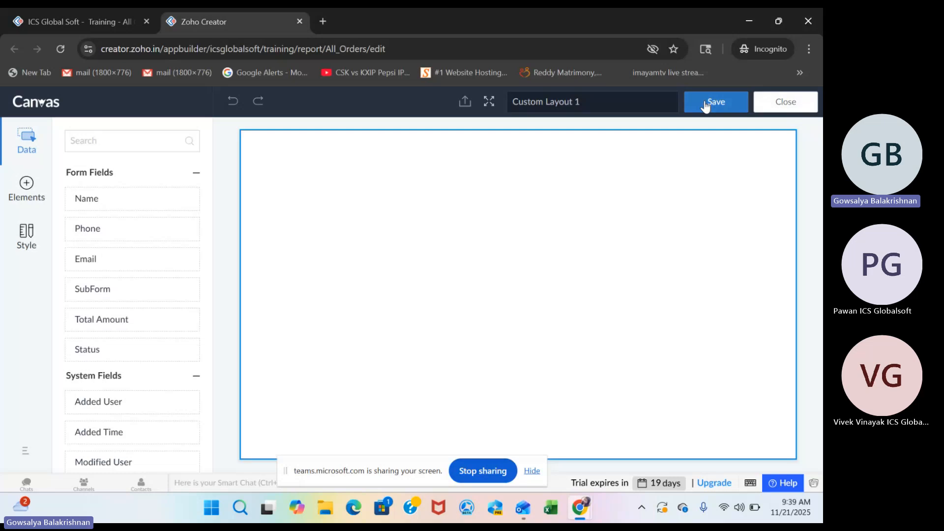
left_click(794, 104)
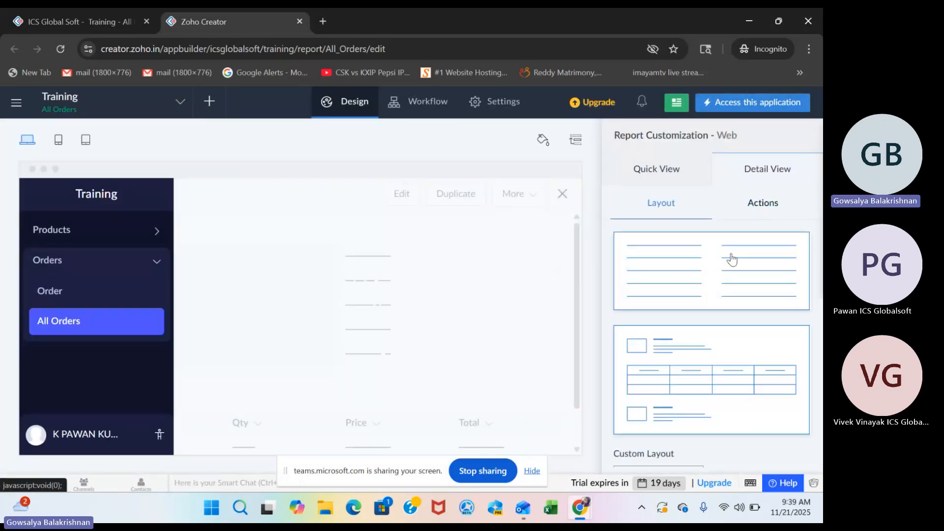
Remove the Duplicate action from the All Orders detail view and close the order details in the live report.
left_click(766, 203)
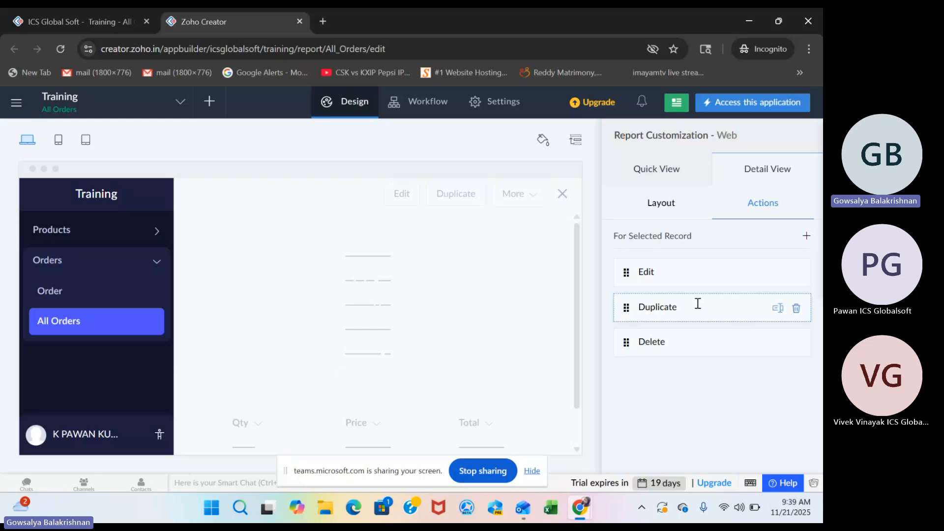
left_click(797, 308)
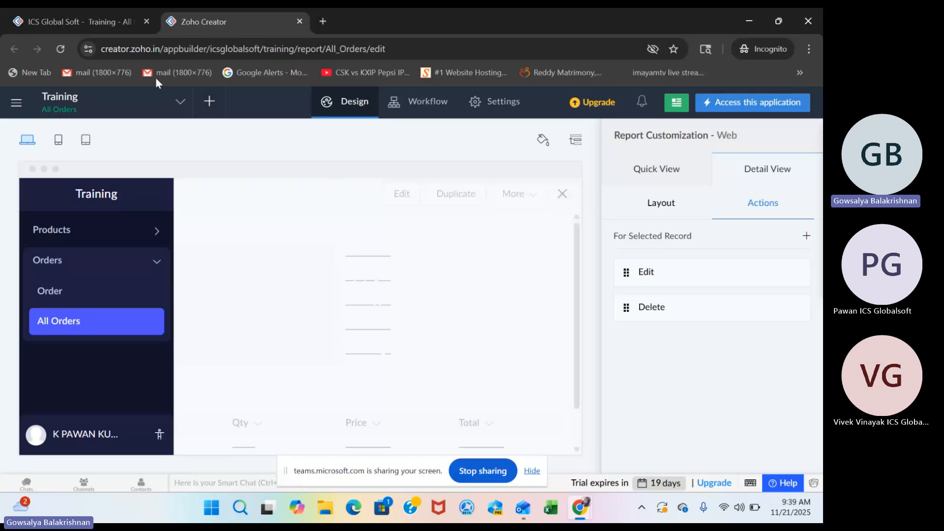
left_click(102, 28)
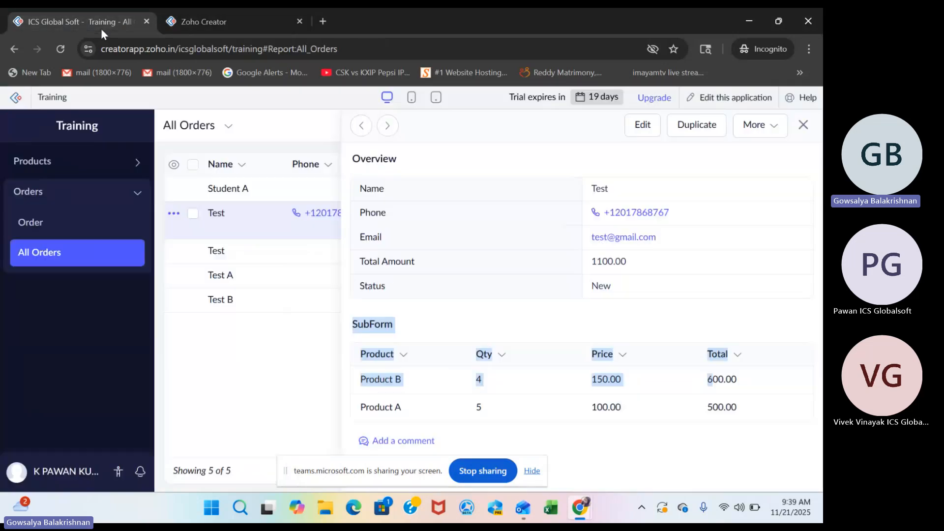
left_click(804, 128)
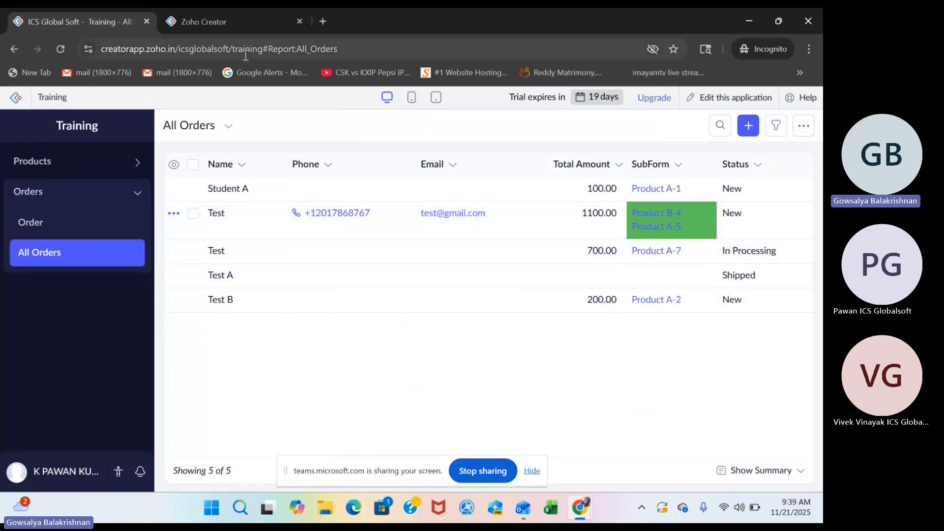
Add a new button named "Update Status" to the fields of the All Orders quick view for web.
left_click(219, 21)
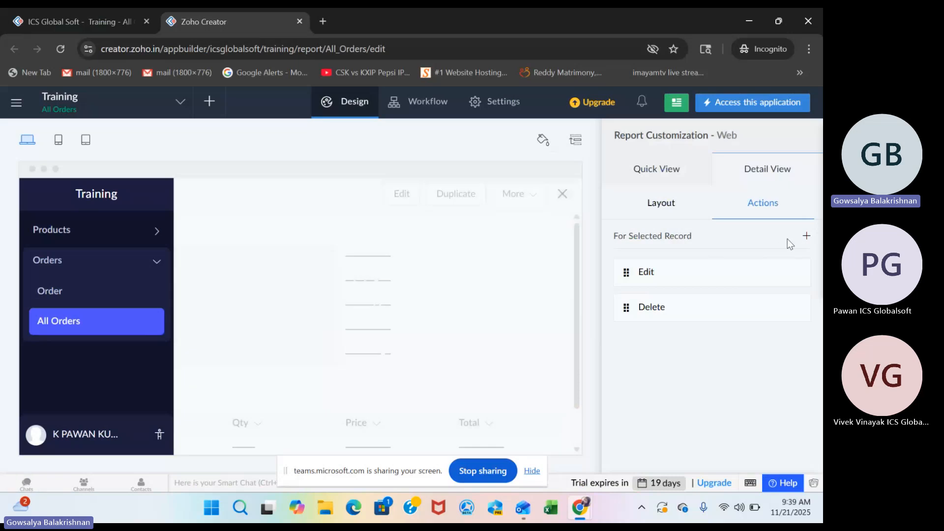
left_click(641, 170)
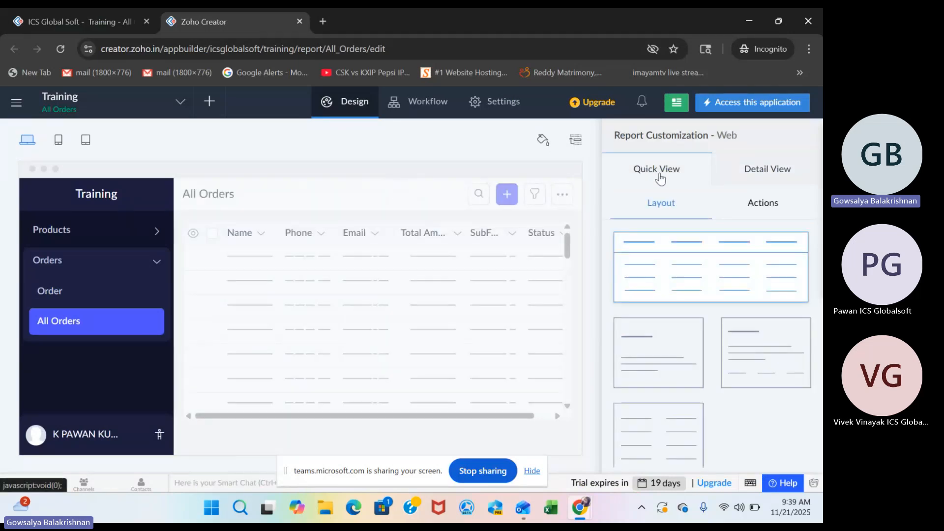
mouse_move(360, 361)
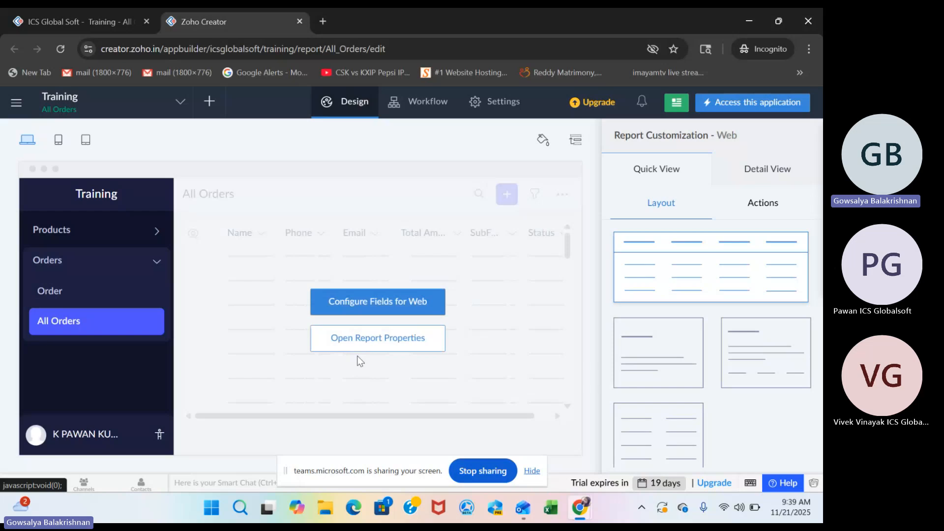
left_click(375, 302)
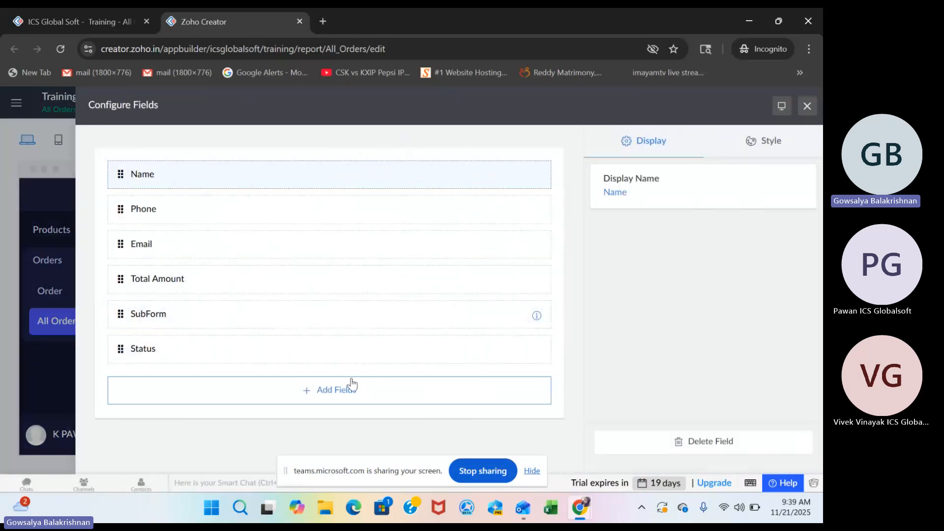
left_click(332, 392)
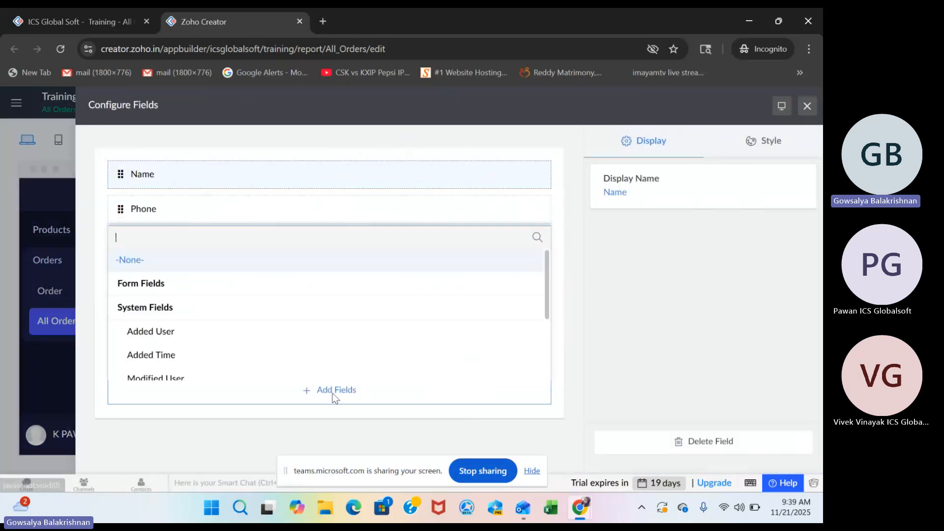
scroll(354, 357, "down", 3)
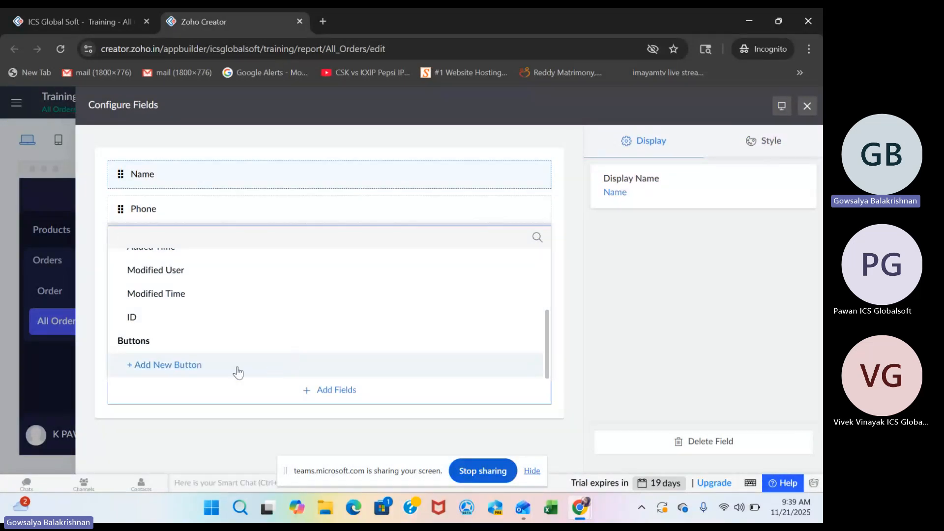
left_click(180, 366)
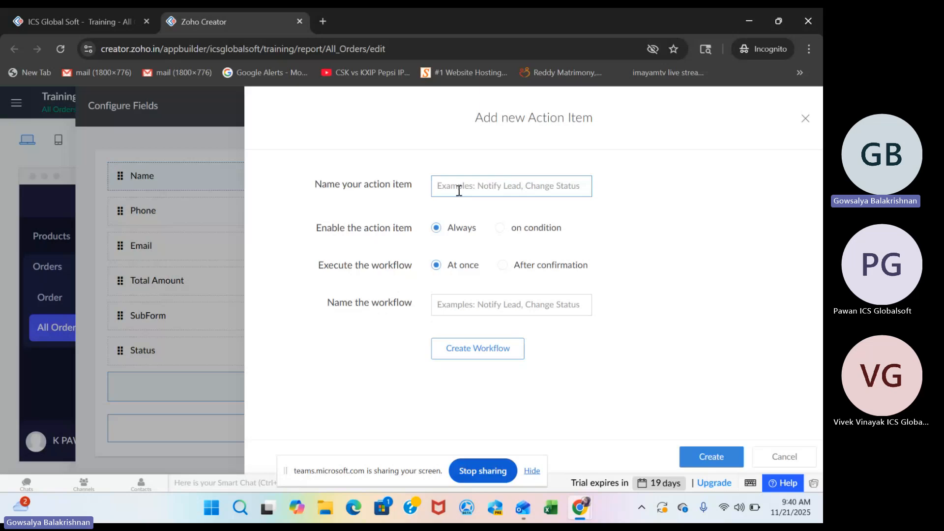
type("Update Status")
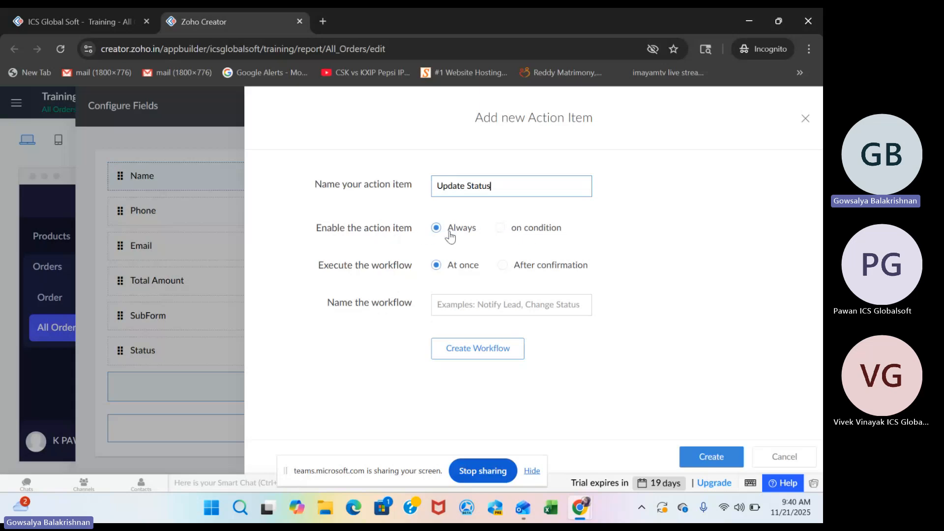
Enable the Update Status action item only on the condition that Status equals New.
left_click(499, 229)
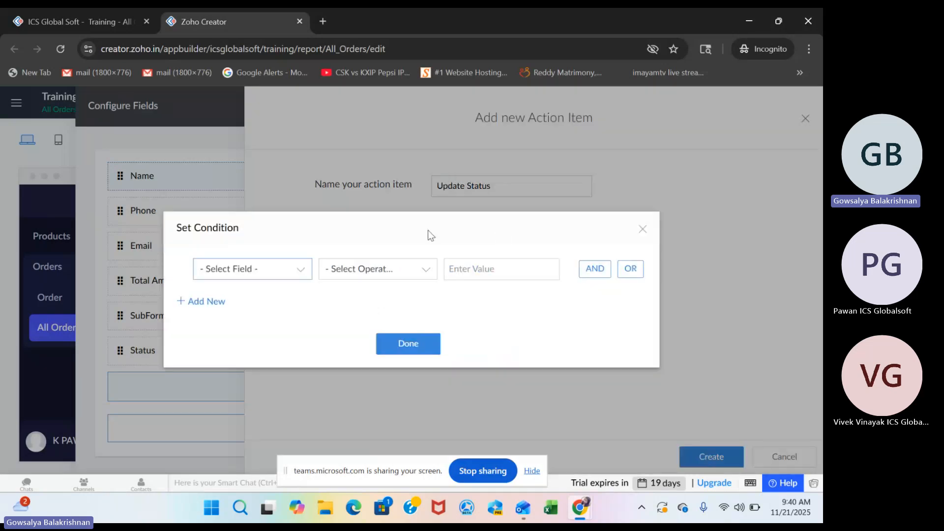
left_click(275, 270)
type("sta")
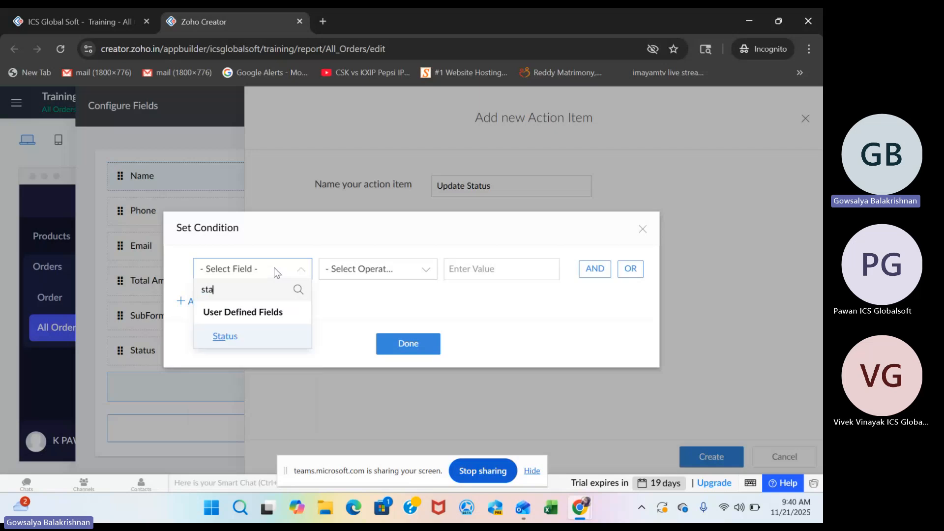
left_click(247, 336)
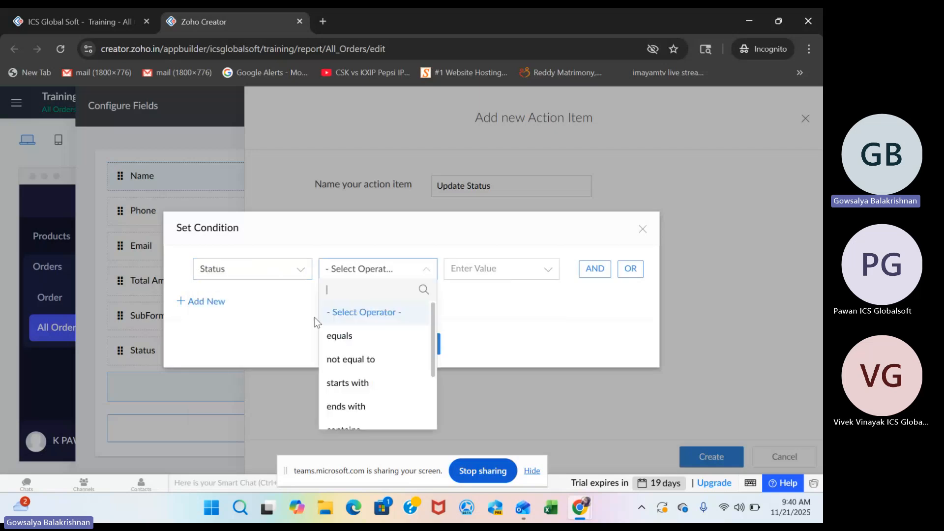
left_click(365, 338)
left_click(482, 339)
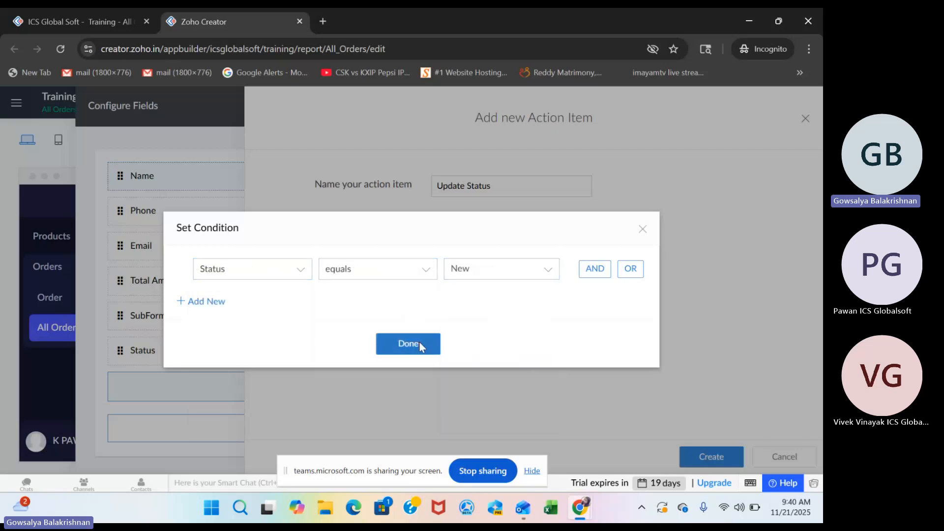
left_click(420, 343)
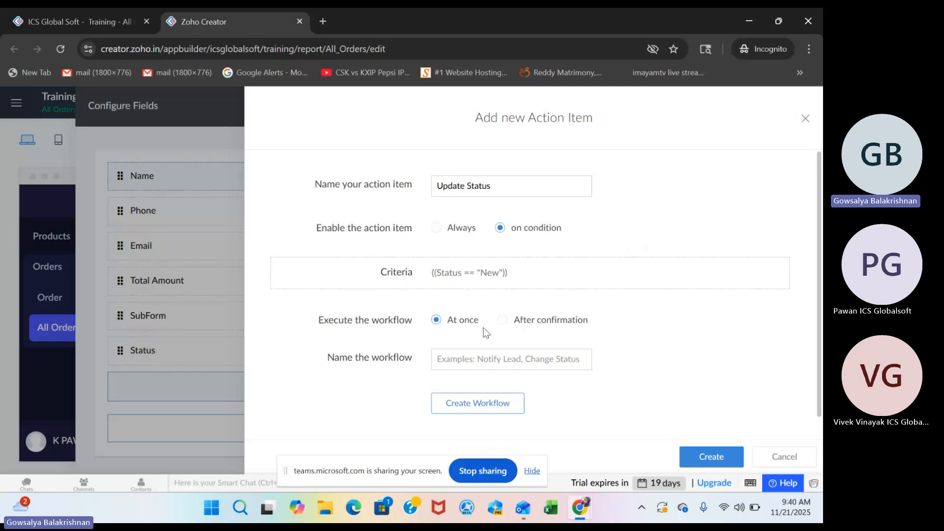
Have the workflow execute after confirmation, keeping the default message and the Yes and No button texts.
left_click(502, 320)
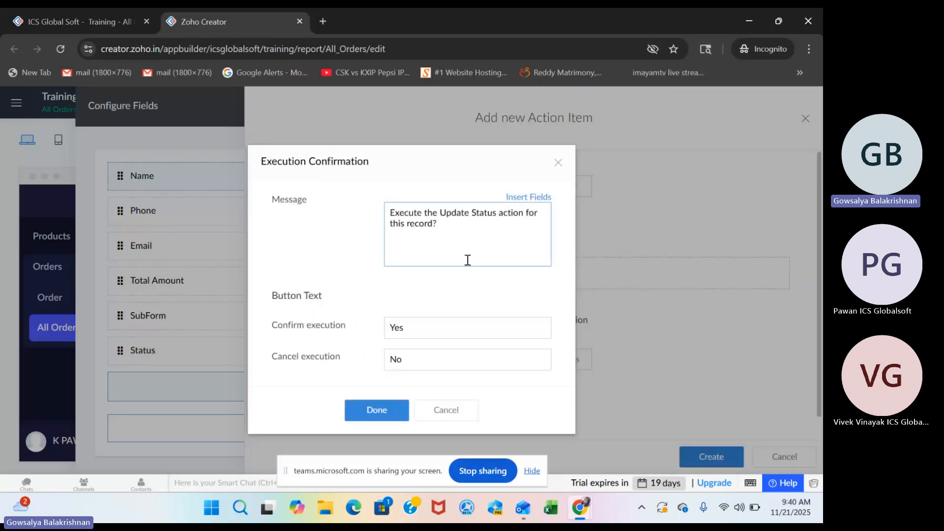
left_click_drag(436, 225, 370, 214)
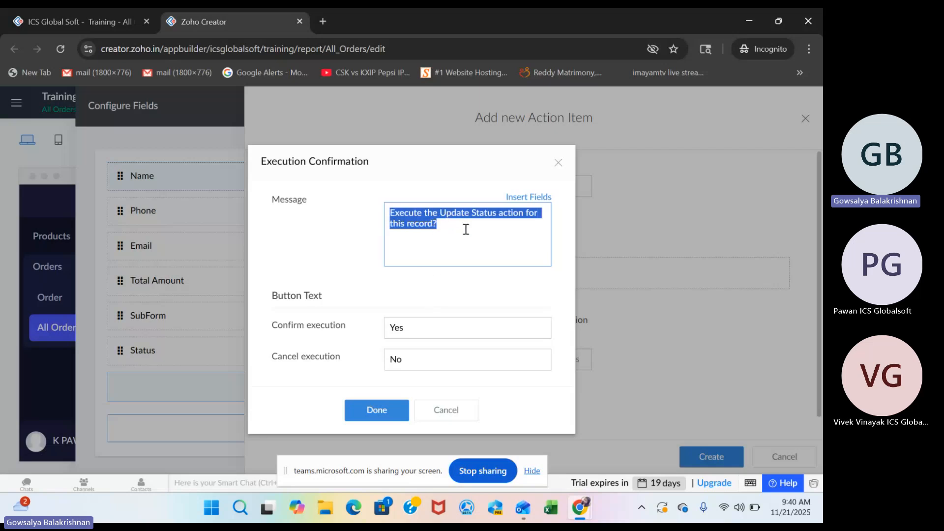
left_click(384, 408)
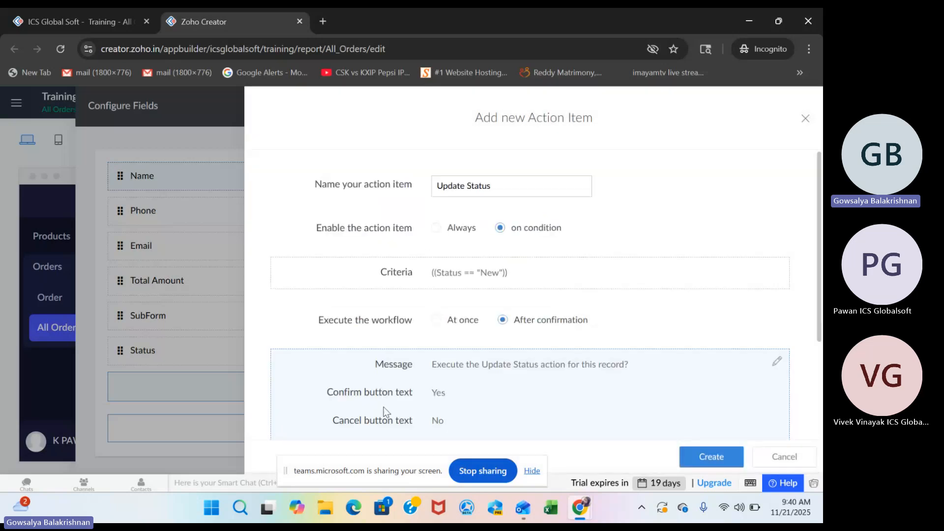
Create a workflow named "Update Status" for the action item and add a custom Deluge script action that always runs.
scroll(524, 333, "down", 3)
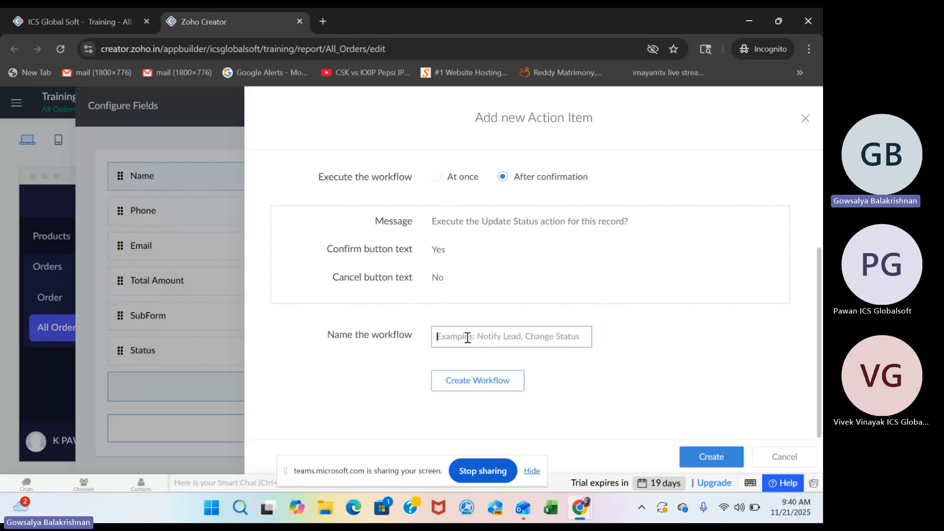
left_click(468, 338)
type("Update Status")
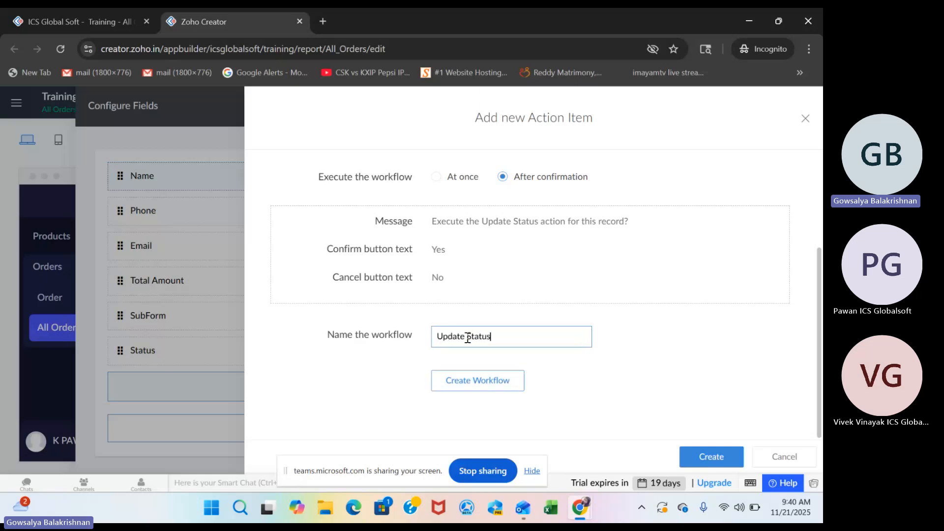
left_click(460, 377)
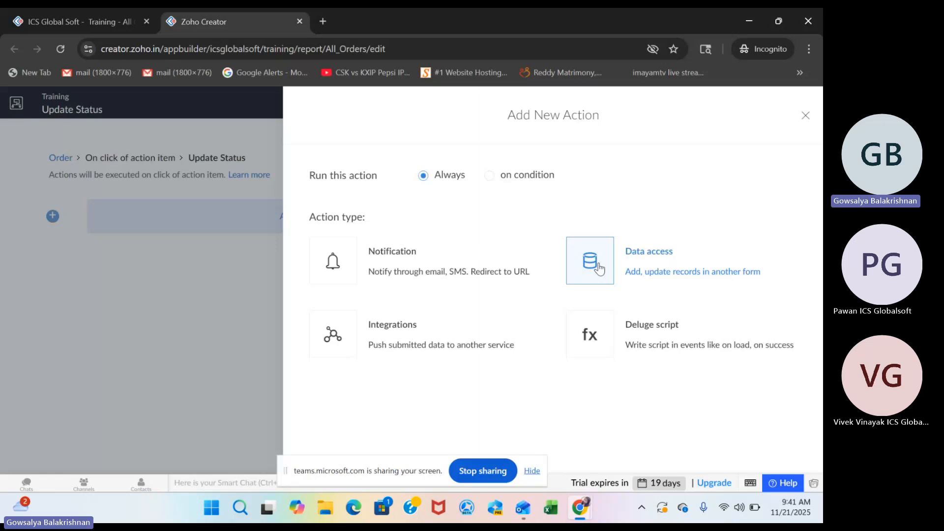
left_click(622, 350)
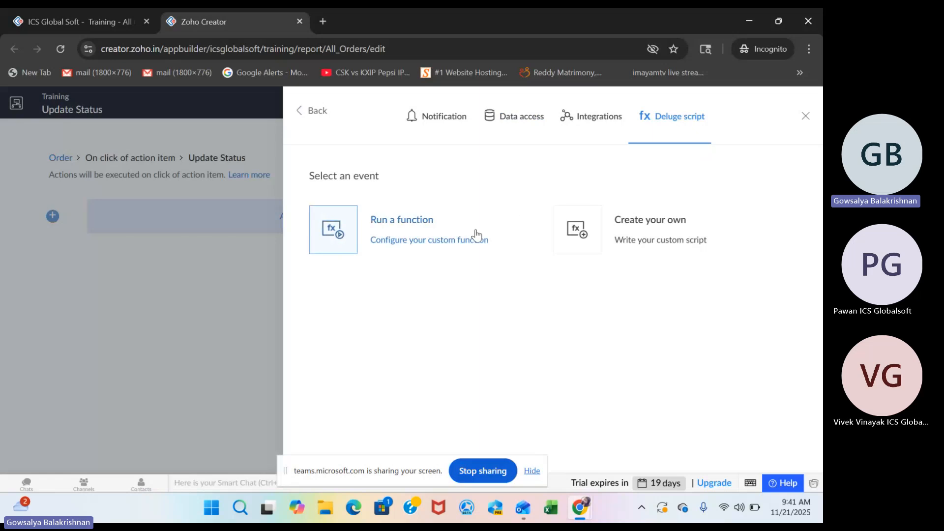
left_click(609, 227)
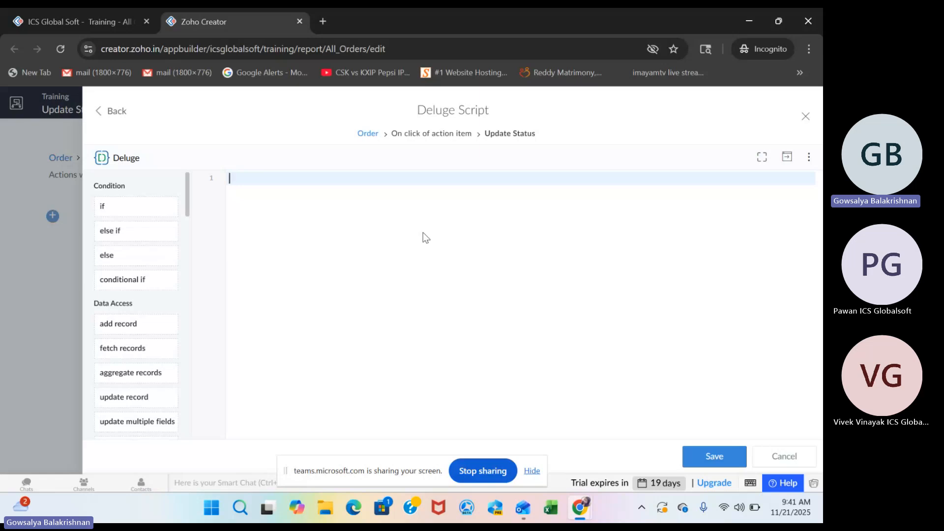
Write the script line updateStatus = Order[ID == input.ID]; to fetch the record whose button is used.
type("update")
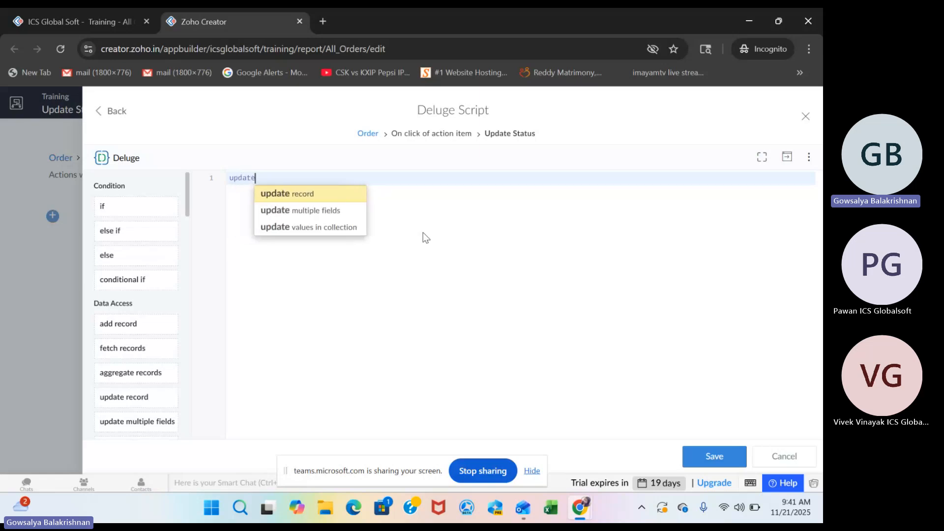
type("Status")
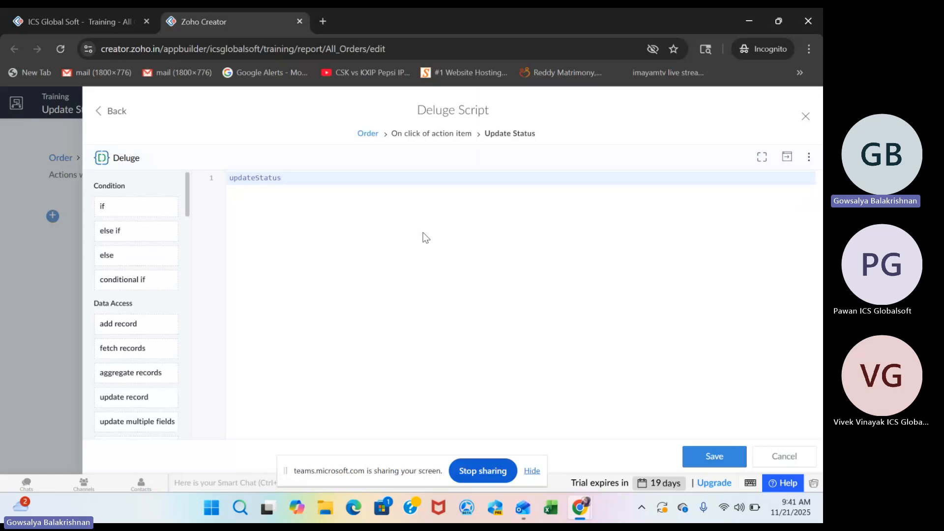
type(" = Order[ID == input.ID")
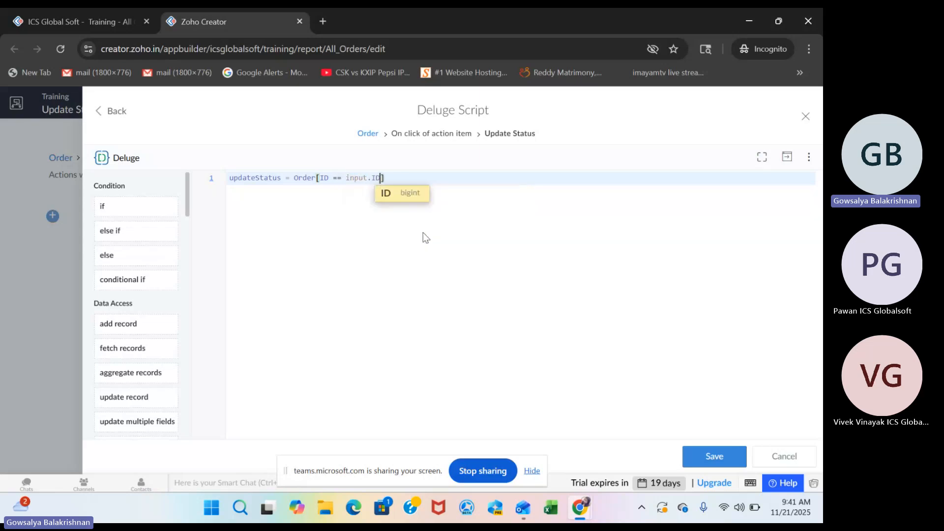
type("];")
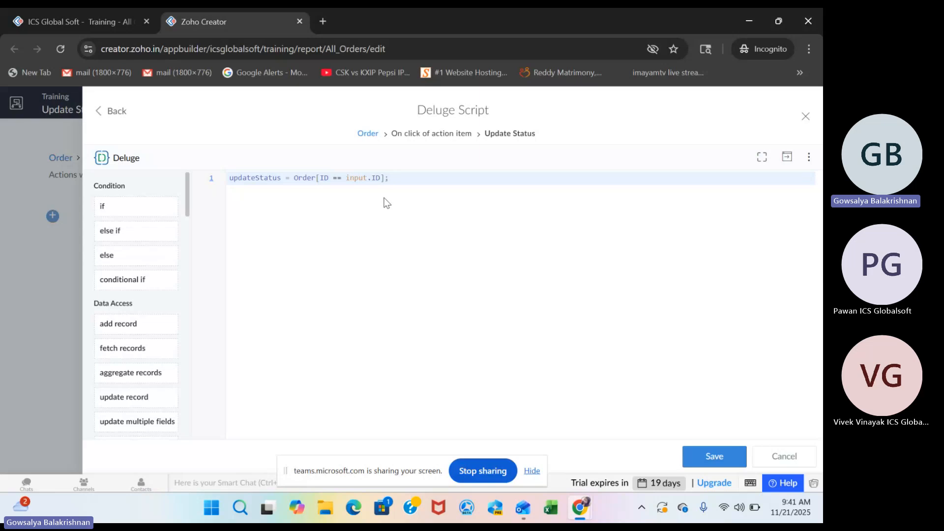
left_click(80, 26)
left_click(211, 28)
left_click_drag(382, 178, 333, 178)
left_click(392, 178)
Add a second script line, updateStatus.Status = "Shipped"; and save the Deluge script.
key("Return")
type("up")
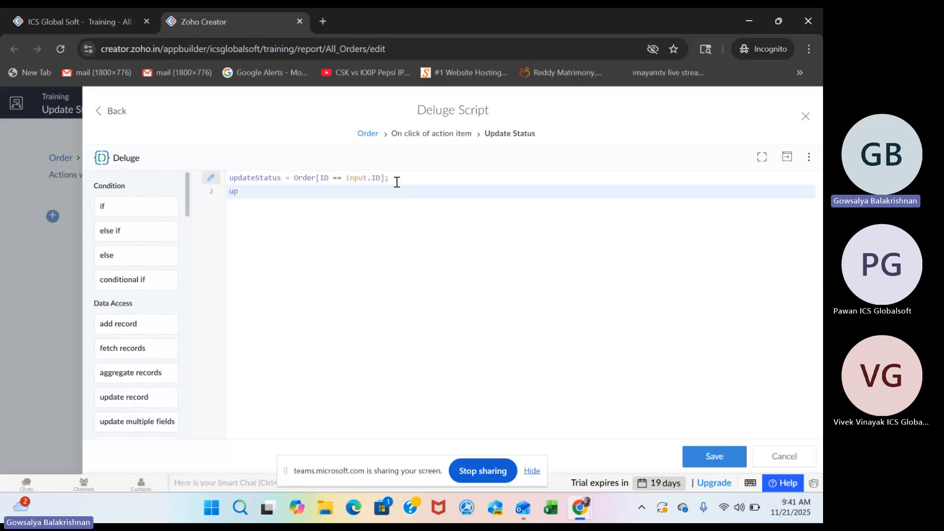
double_click(266, 177)
key("ctrl+c")
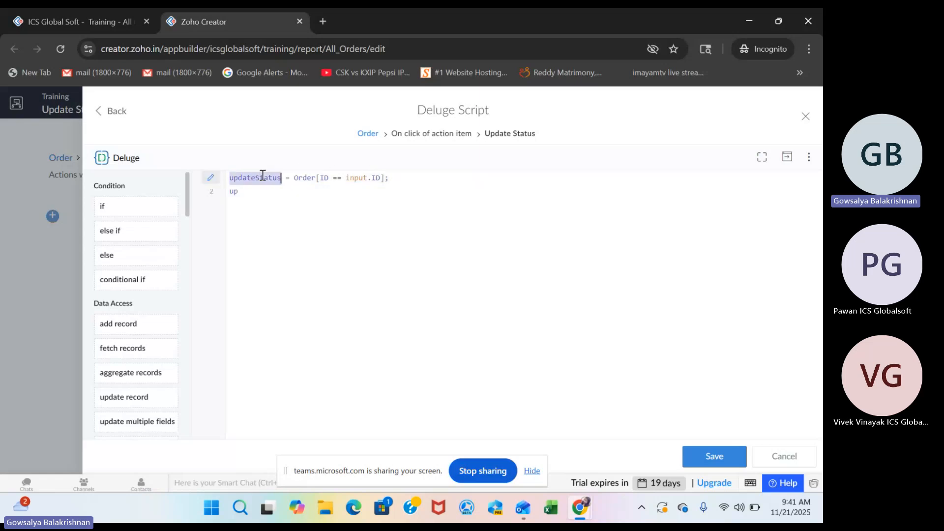
double_click(238, 190)
key("ctrl+v")
type(".")
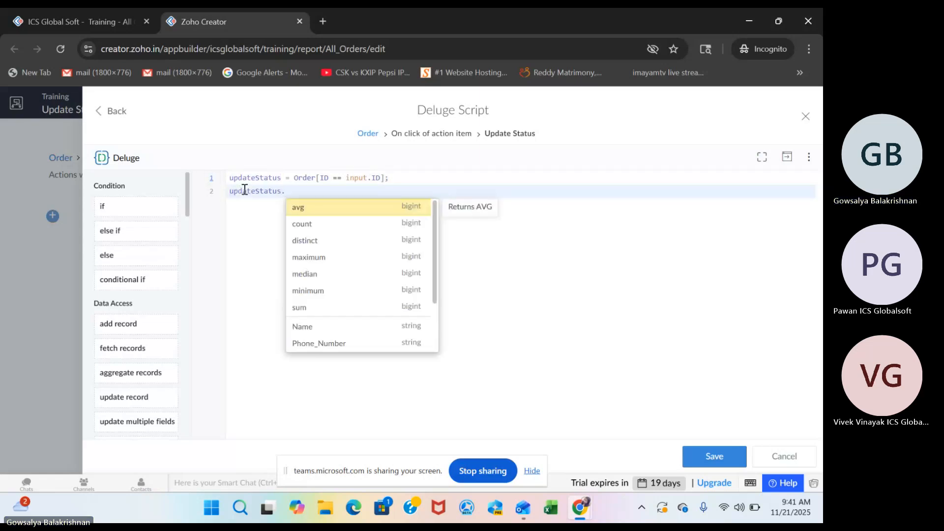
type("Status = ")
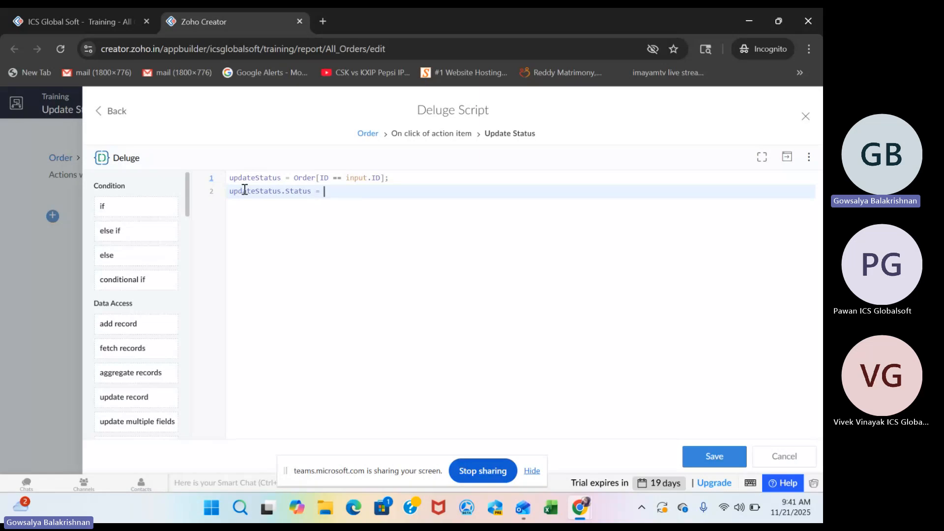
type("\"Shipped\";")
key("ctrl+s")
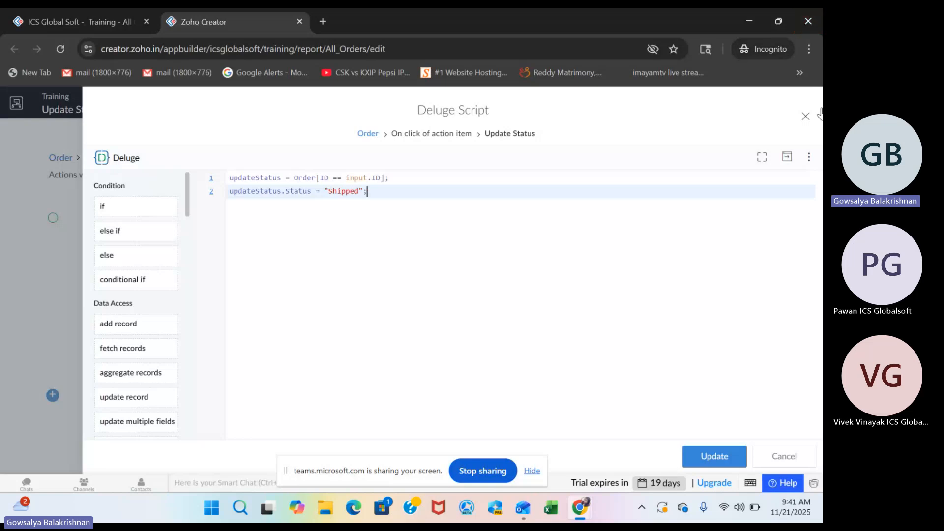
Close the workflow editor, create the action item and move Update Status above Name in the quick view field order.
left_click(806, 117)
left_click(789, 107)
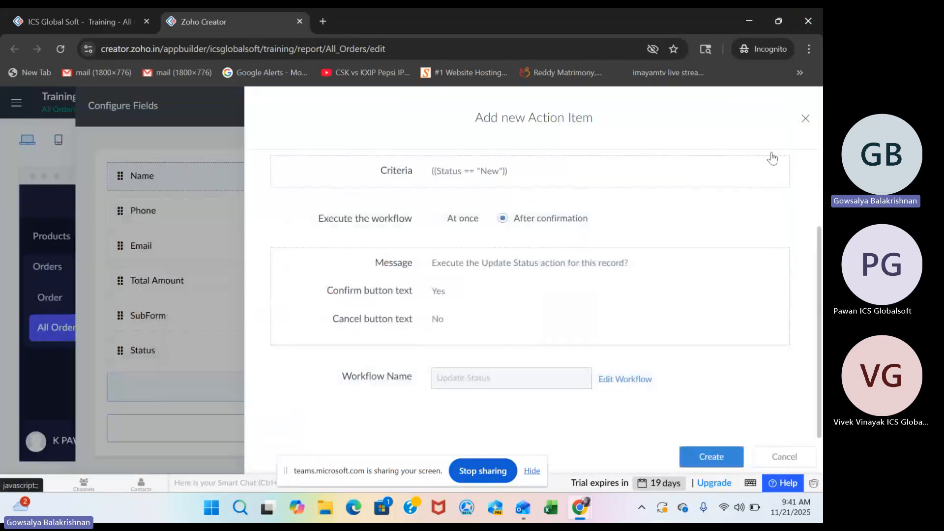
left_click(716, 460)
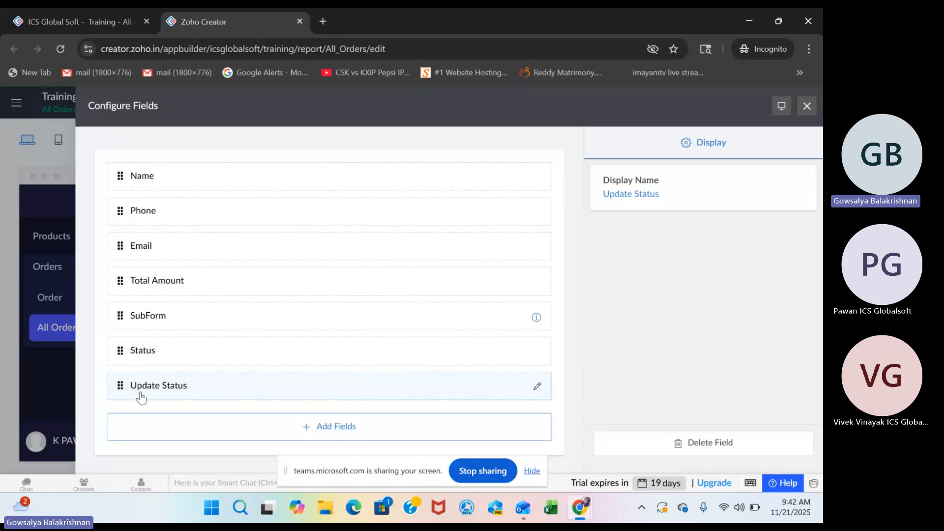
left_click_drag(146, 399, 177, 177)
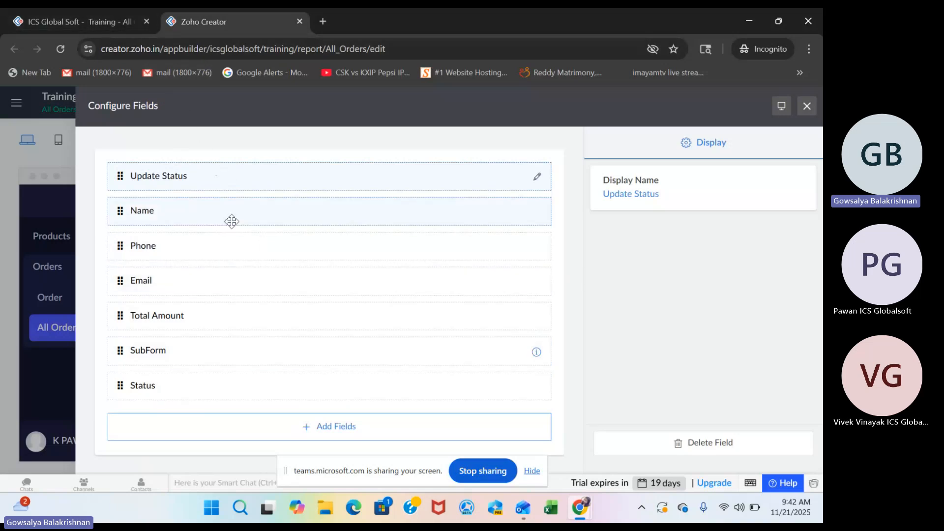
Reload the live All Orders report, trigger Update Status for the 1100.00 Test order and return to the field configuration.
left_click(111, 22)
left_click(62, 48)
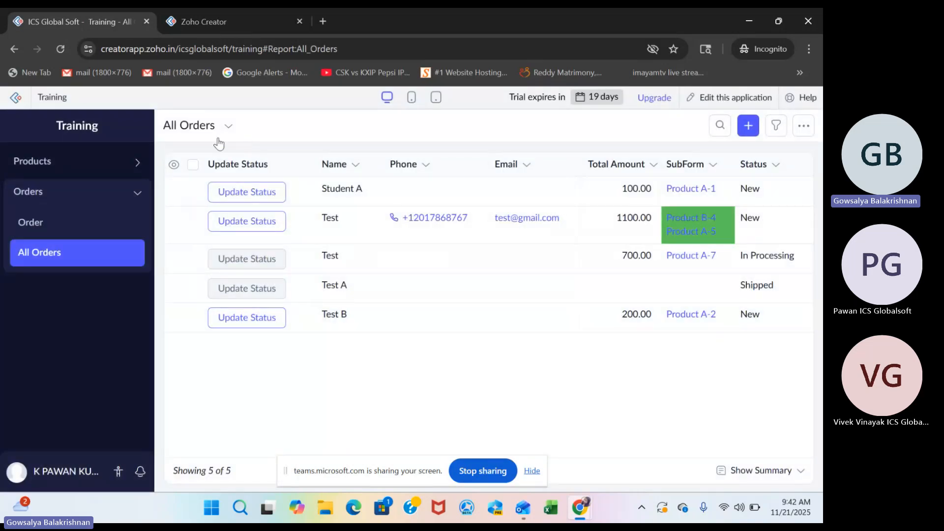
left_click(263, 219)
left_click(214, 27)
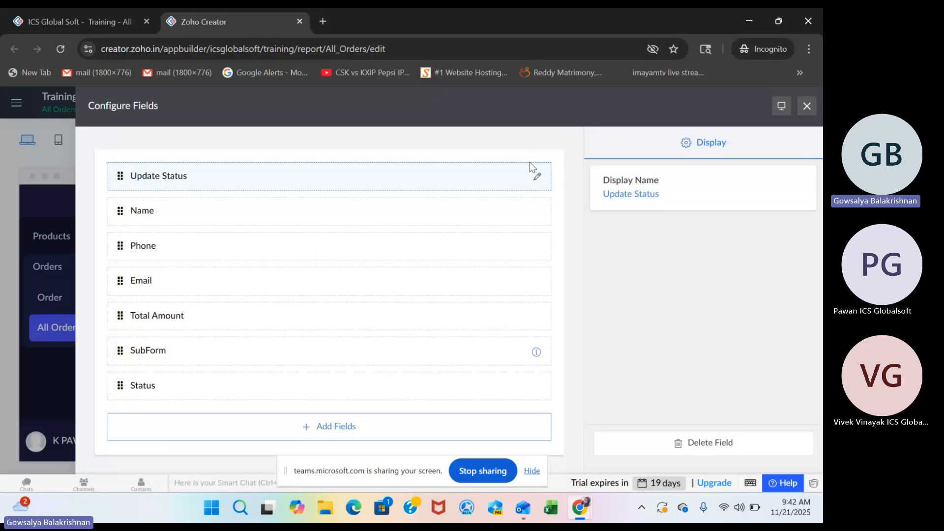
Compare the Update Status action item's condition and confirmation settings with the prompt it raises on the 100.00 order in the live report.
left_click(537, 176)
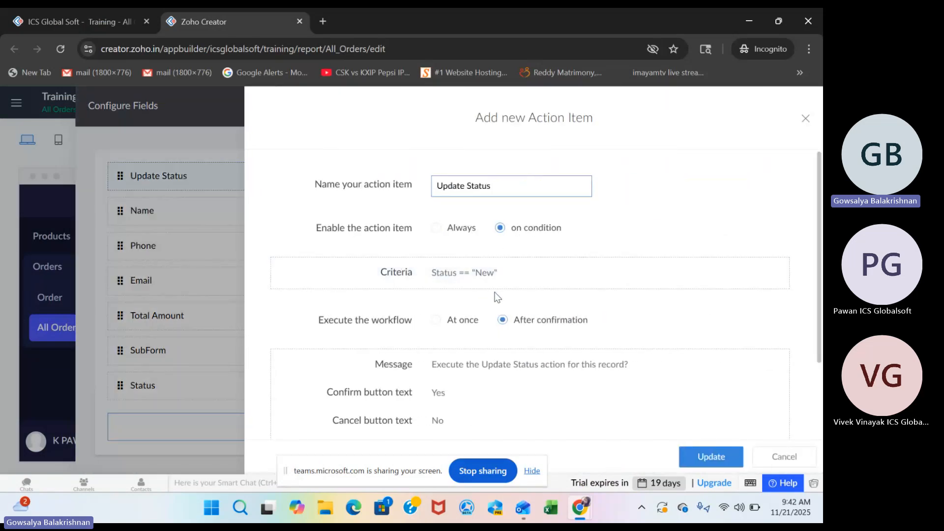
left_click(87, 28)
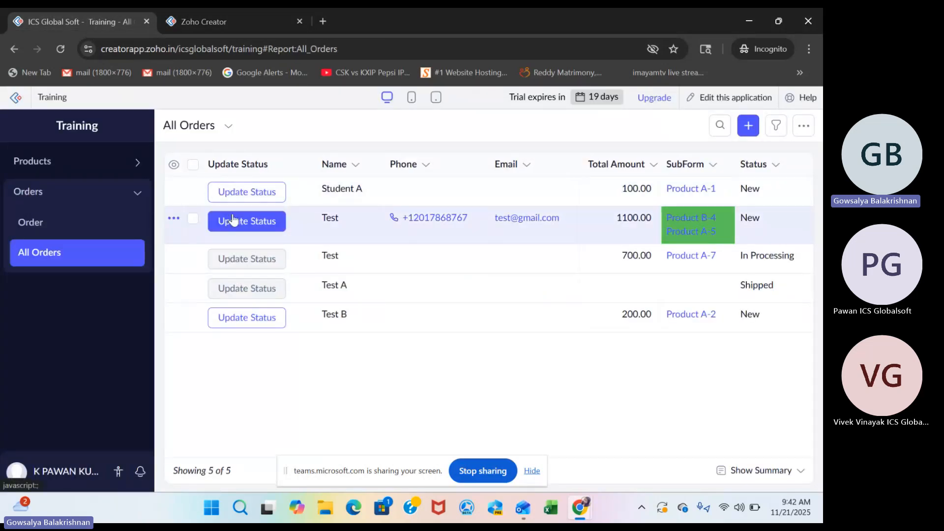
left_click(251, 193)
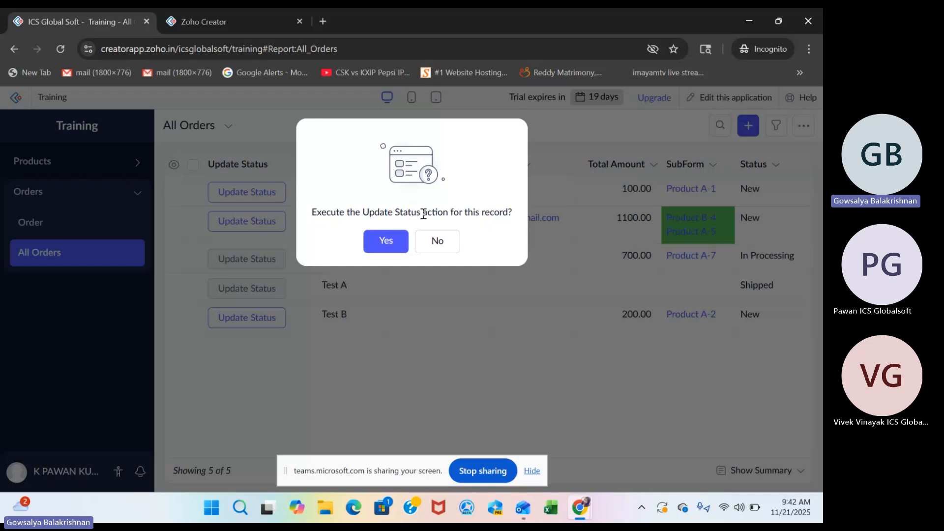
left_click(208, 21)
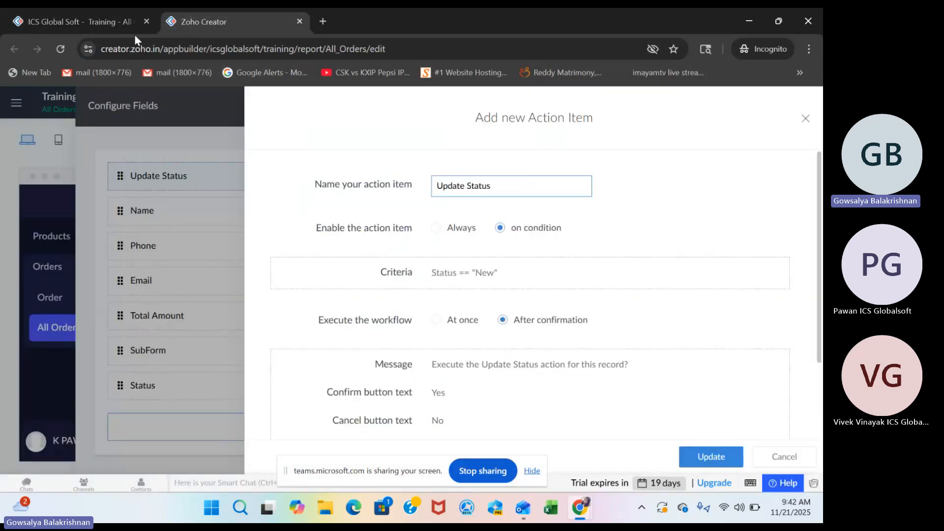
left_click(123, 21)
left_click(239, 23)
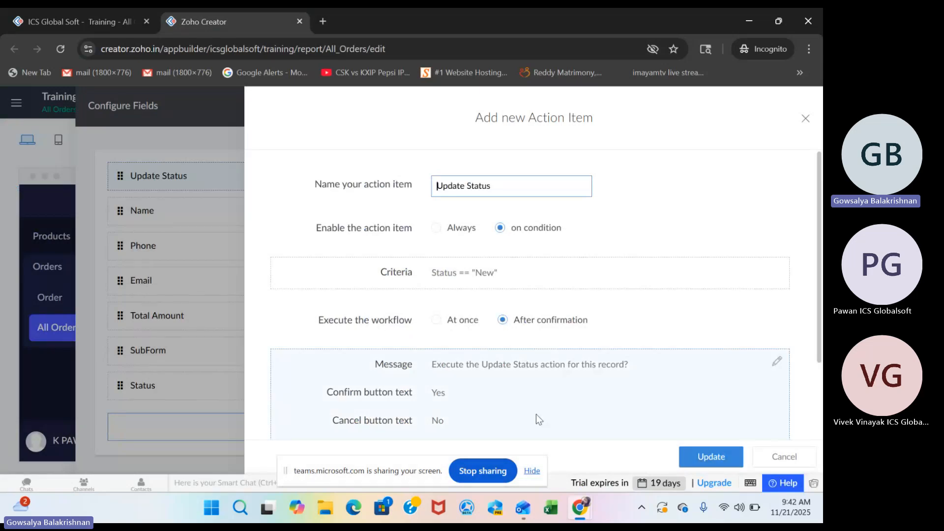
scroll(536, 414, "down", 2)
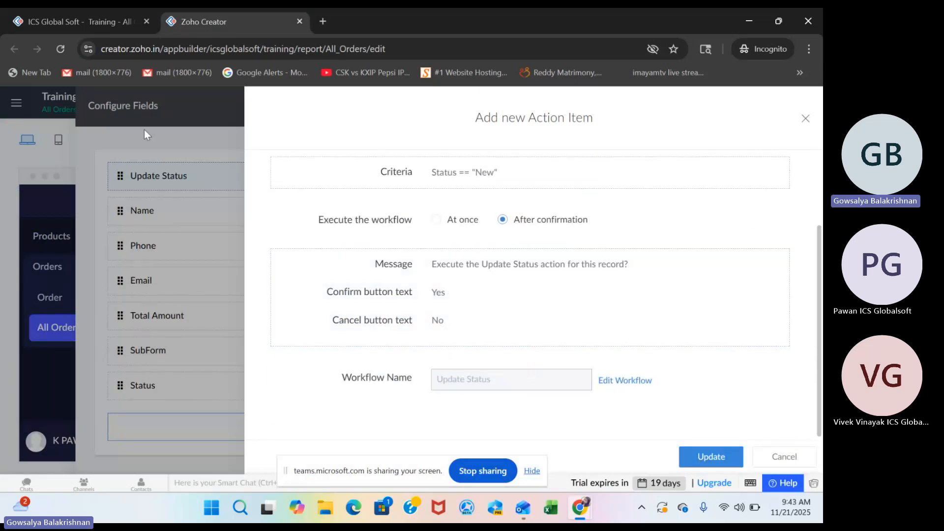
Confirm the Update Status action for the 100.00 order in the live report and check that order's record details.
left_click(66, 15)
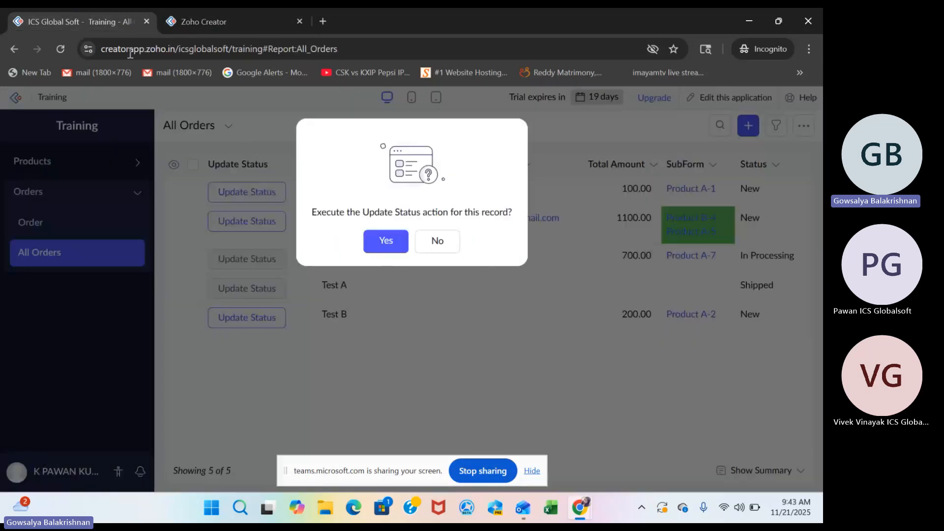
left_click(388, 241)
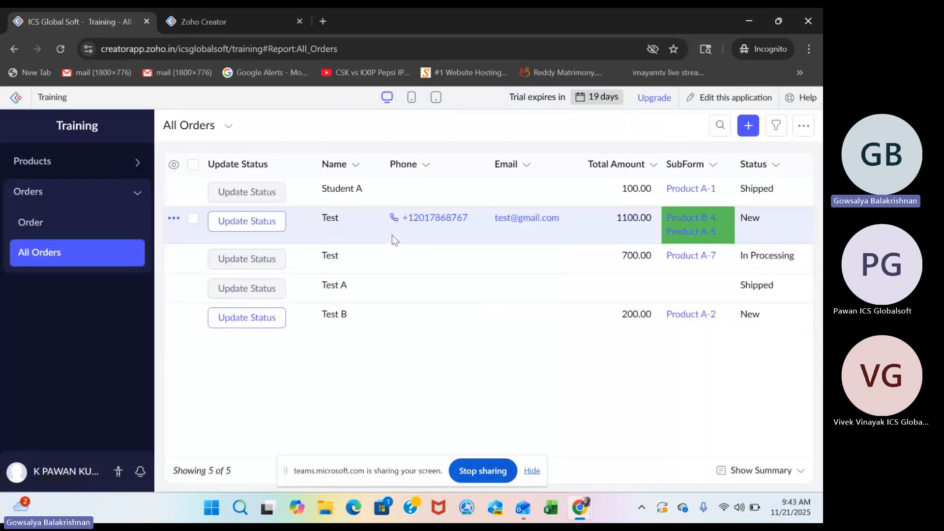
left_click(750, 191)
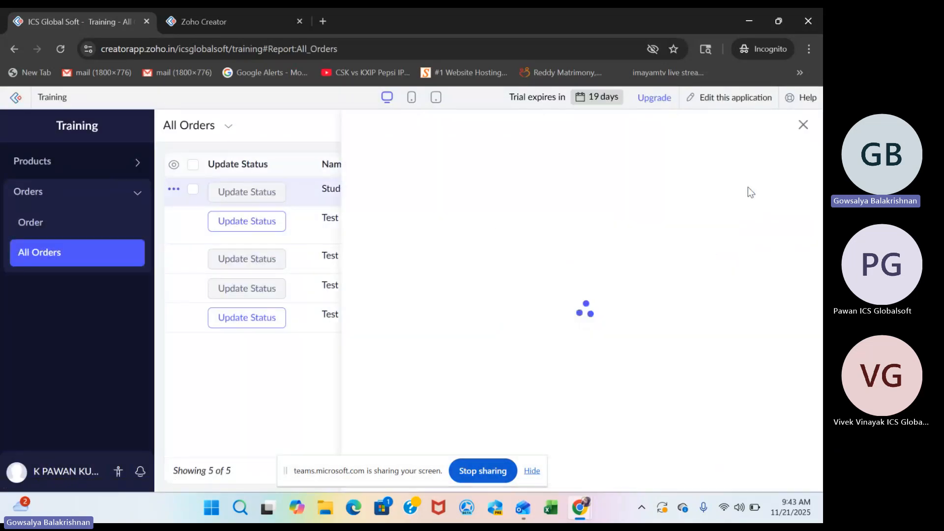
left_click(803, 126)
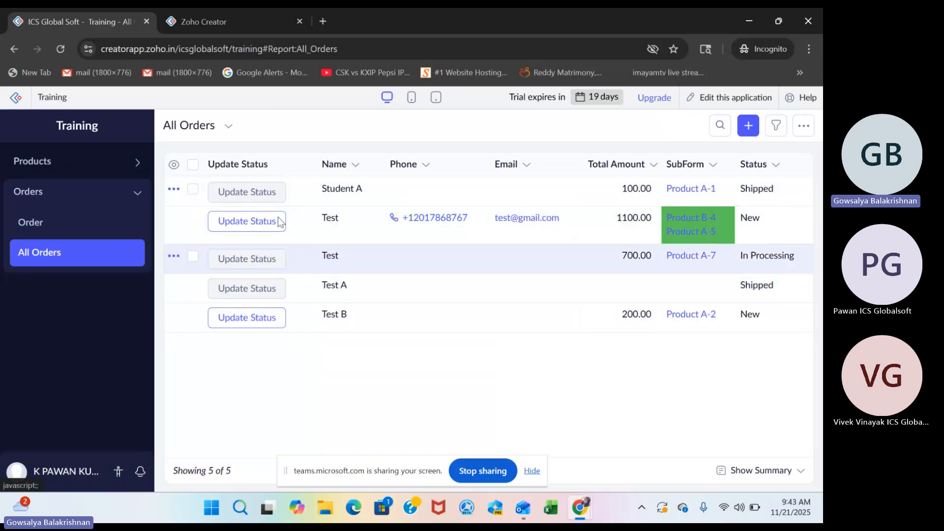
Recheck the action item's confirmation settings and view the record details of the 1100.00 Test order.
left_click(236, 28)
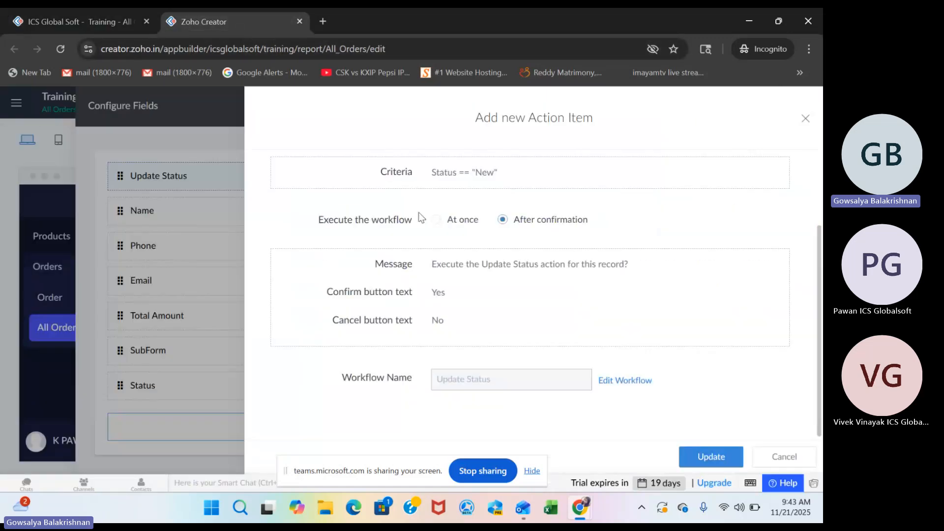
left_click(102, 27)
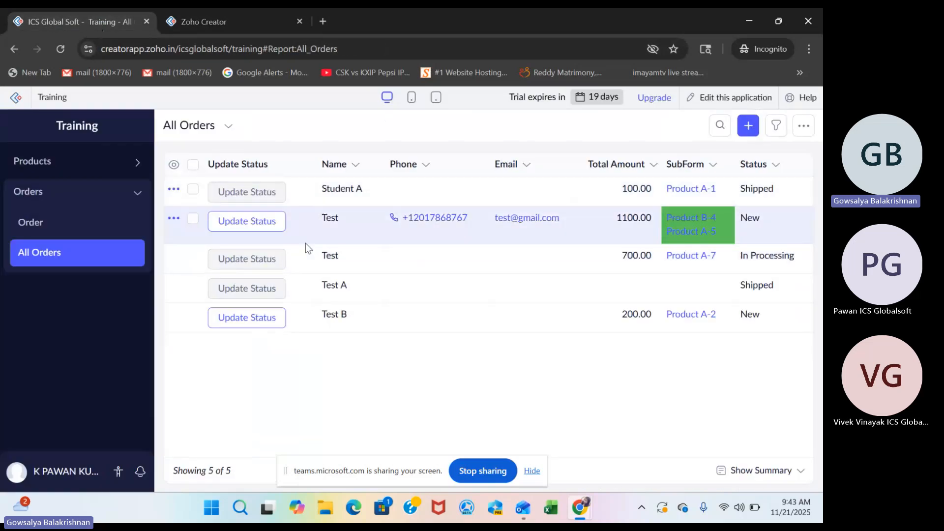
left_click(249, 234)
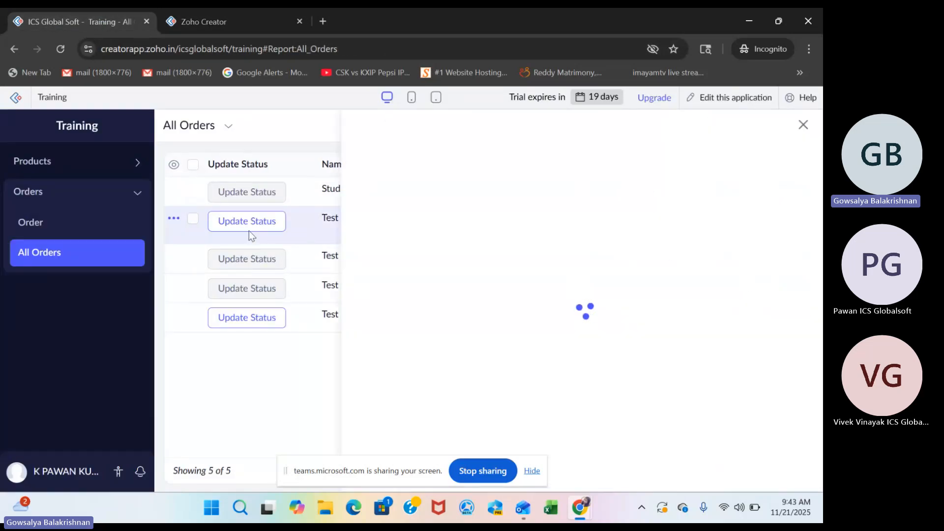
left_click(246, 223)
left_click(440, 246)
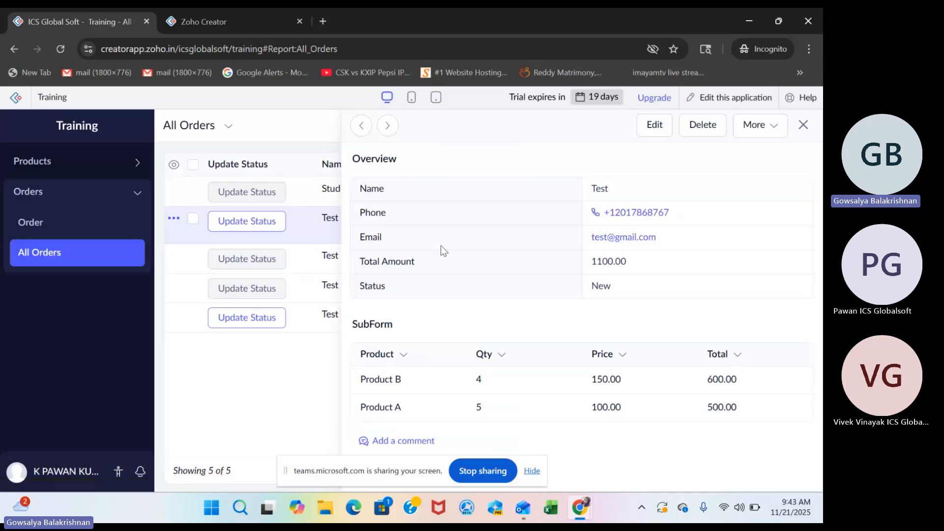
left_click(804, 124)
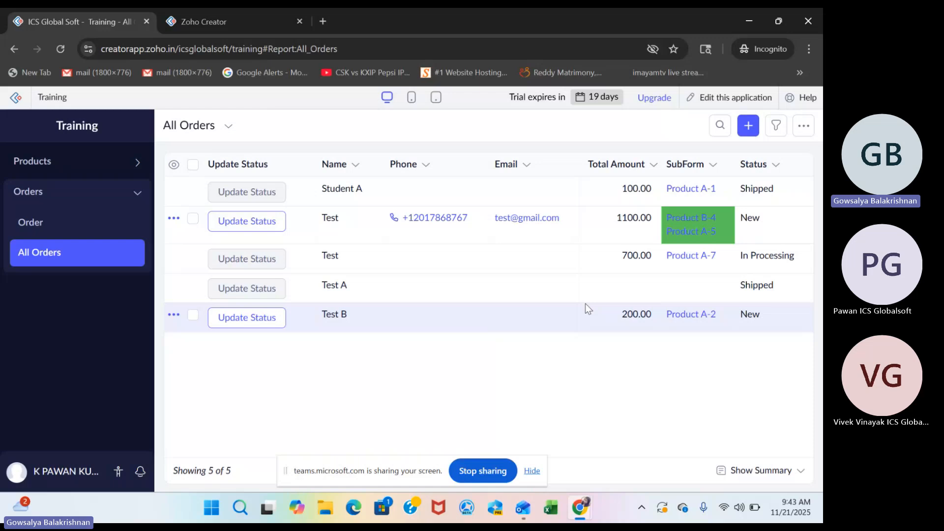
Open the Update Status workflow's Deluge script and review its Shipped assignment against the live All Orders report.
left_click(225, 22)
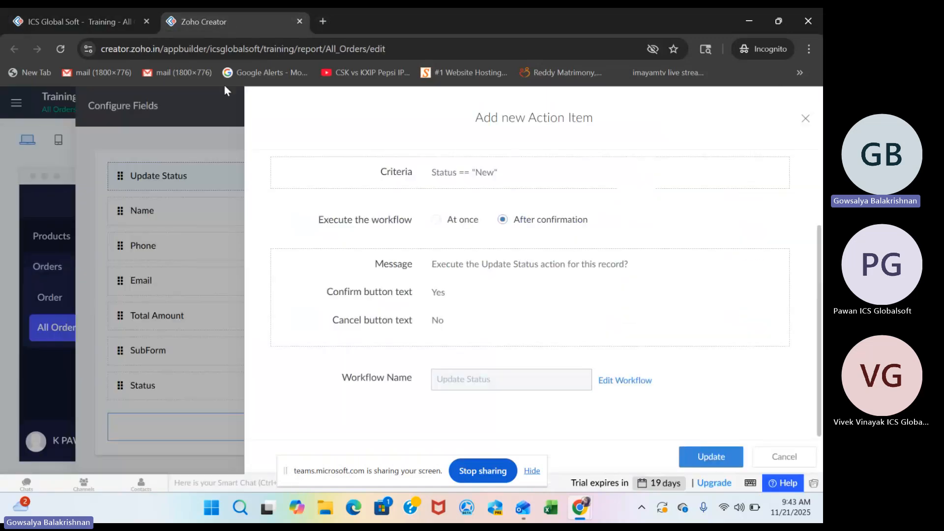
left_click(616, 382)
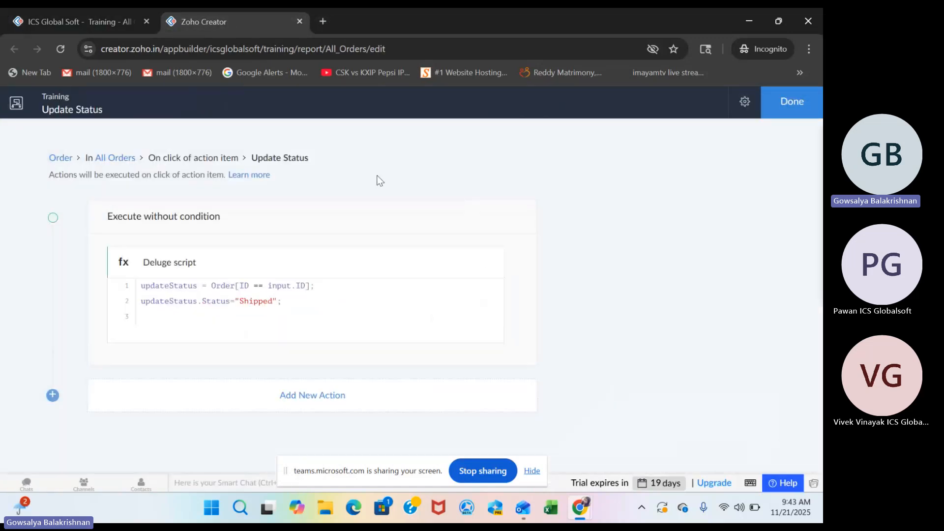
left_click(302, 291)
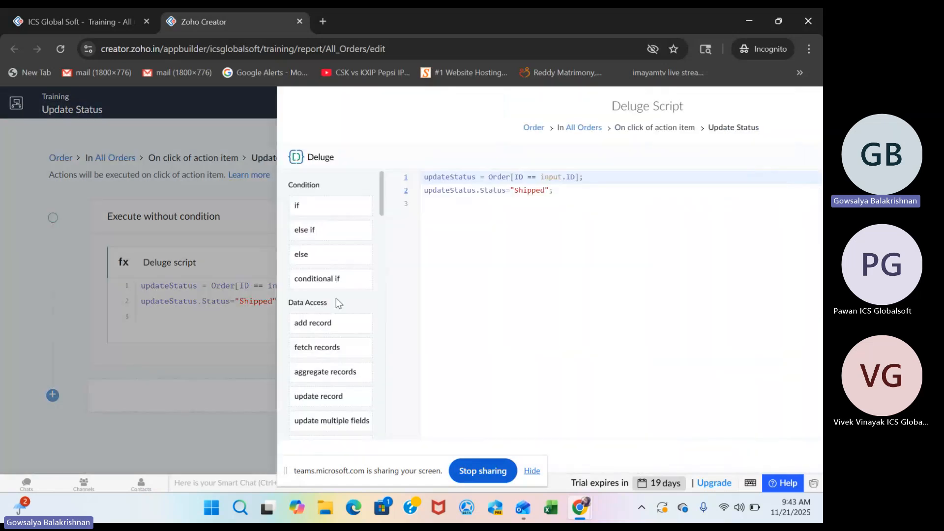
double_click(331, 192)
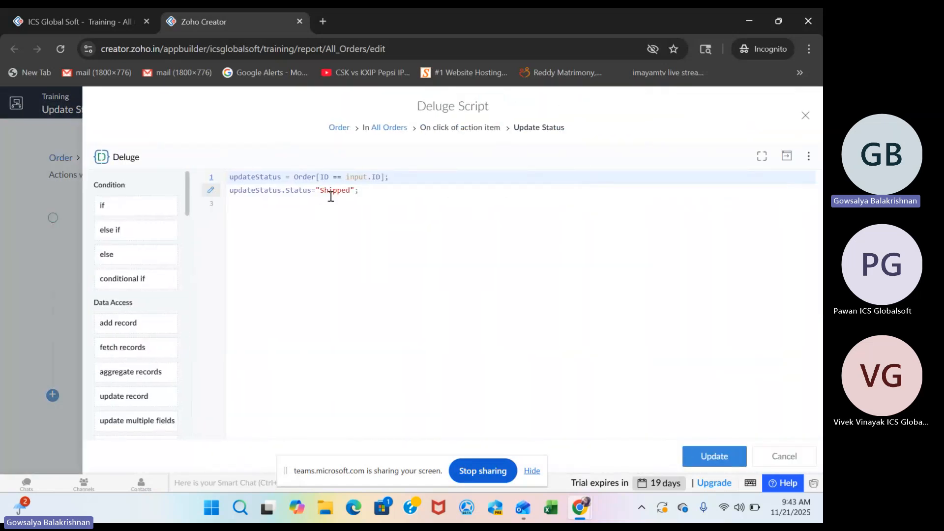
left_click(96, 23)
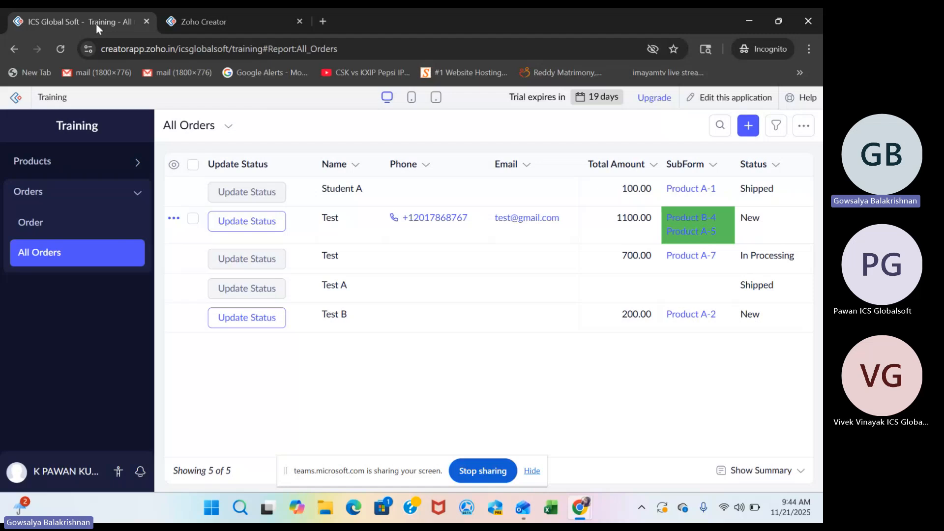
left_click(211, 25)
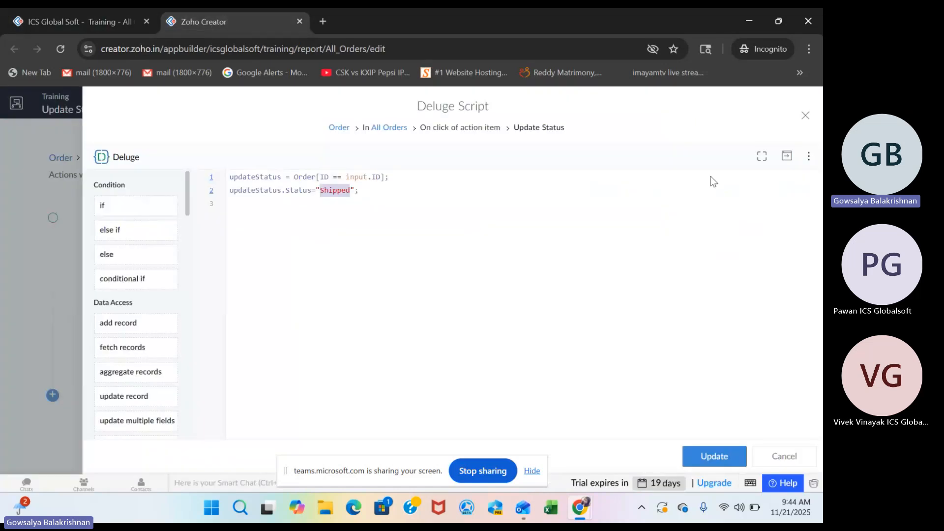
Close the Deluge script, the workflow editor, the action item and the field configuration to return to the report design.
left_click(803, 123)
left_click(784, 114)
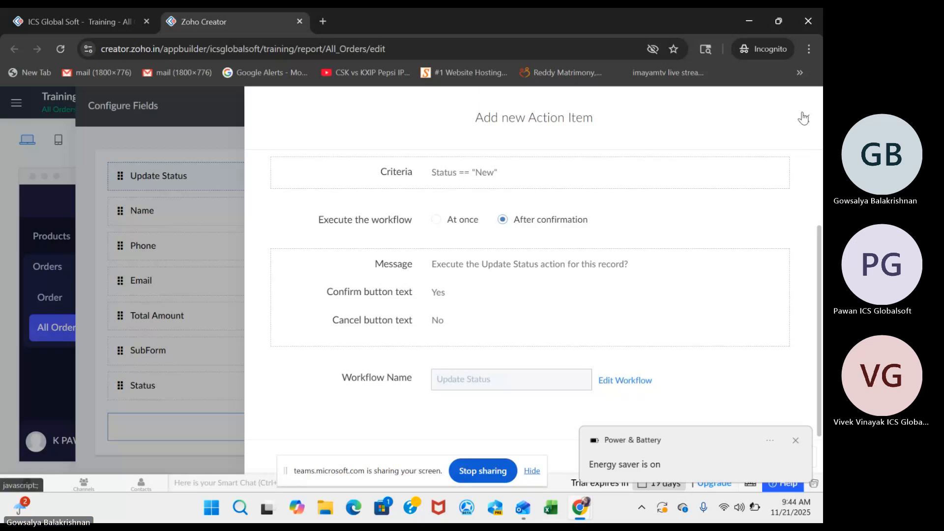
left_click(805, 118)
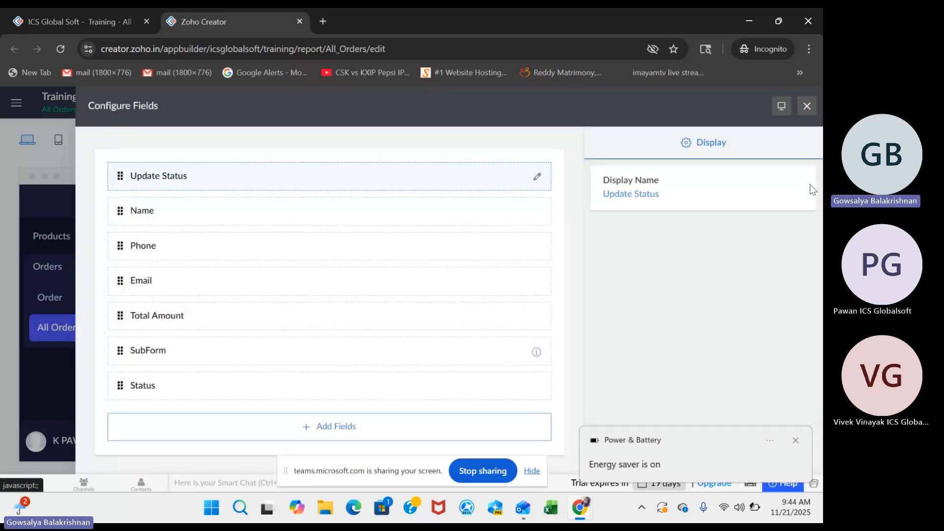
left_click(807, 107)
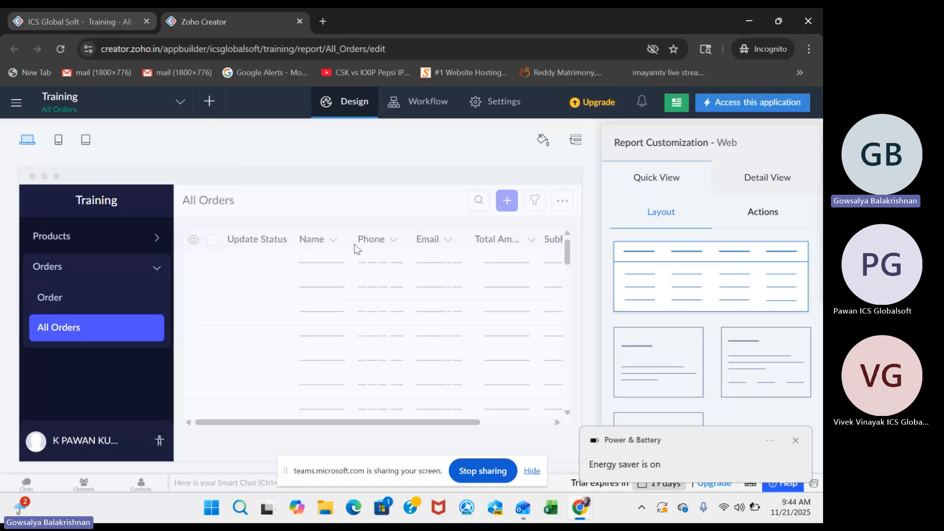
Bring up the Update Status confirmation prompt for the 1100.00 Test order in the live report and decline it.
mouse_move(364, 287)
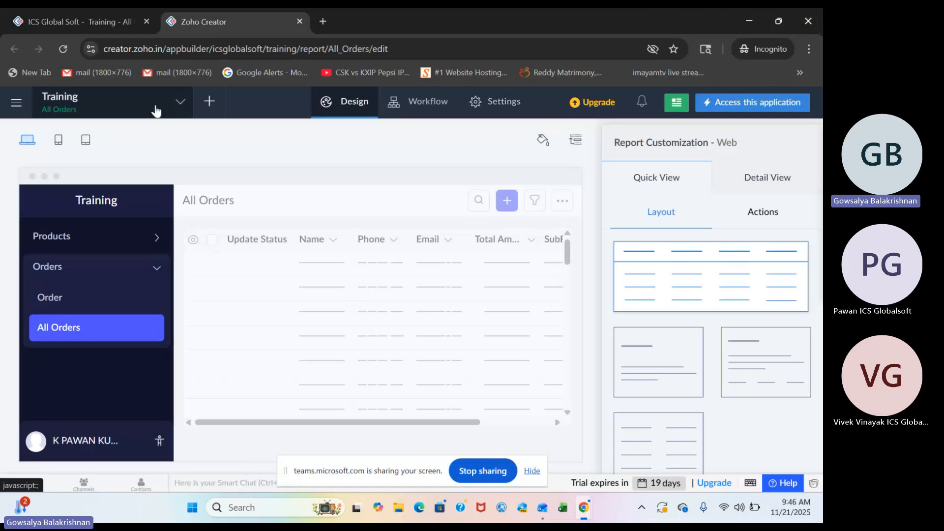
mouse_move(93, 22)
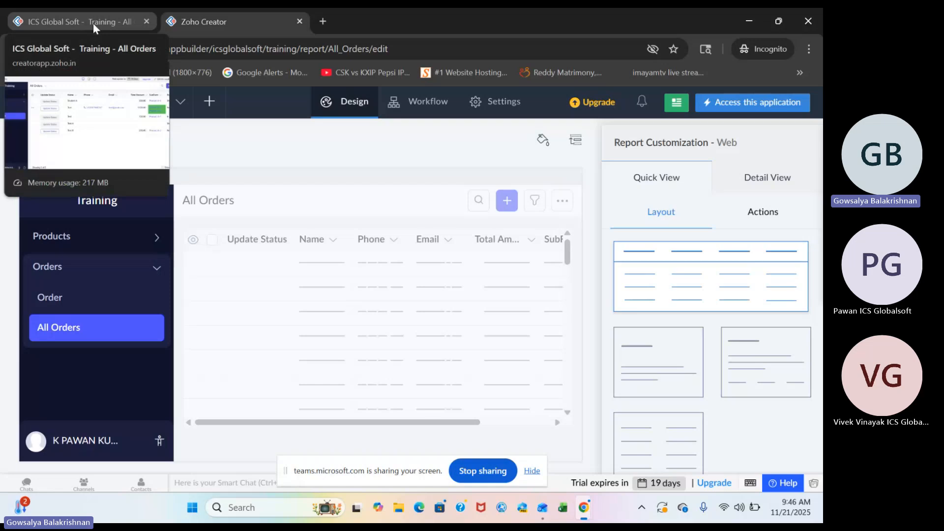
left_click(93, 22)
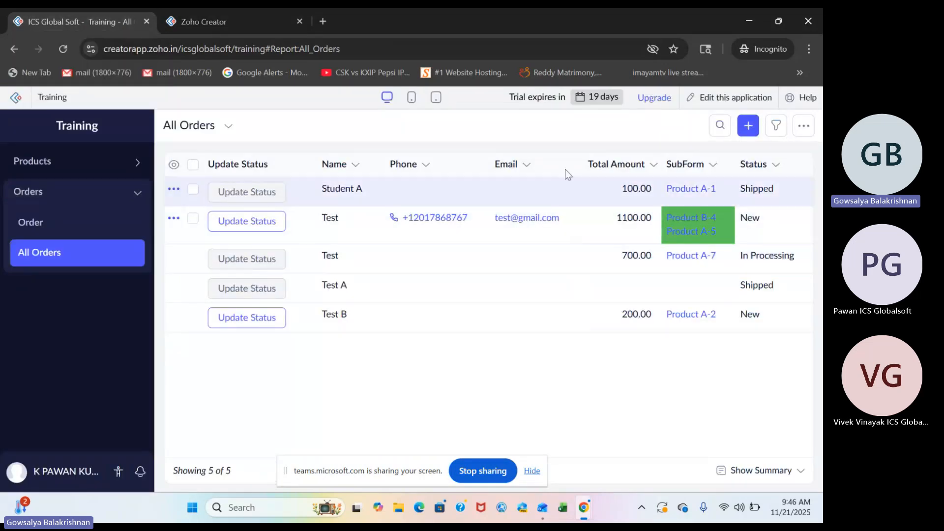
left_click(250, 222)
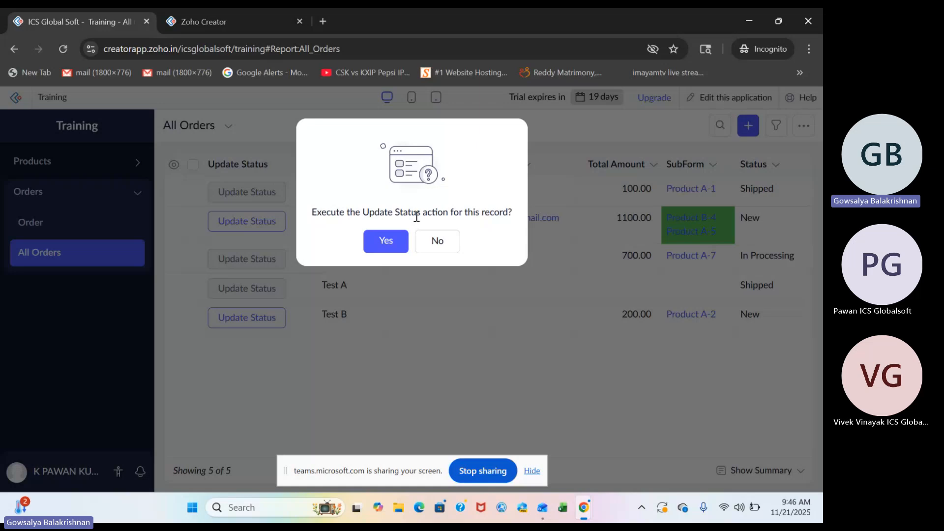
left_click(438, 242)
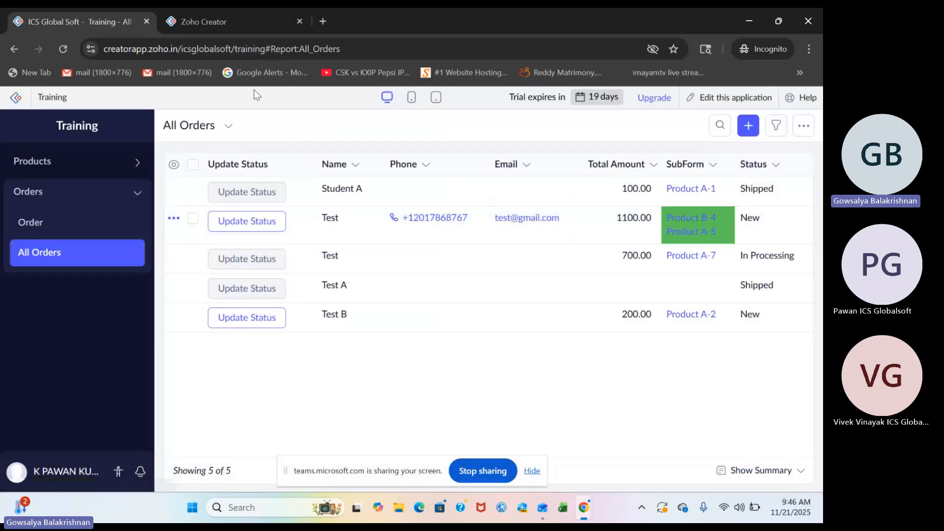
Switch to the app builder, open the Product form in the form builder and start duplicating it.
left_click(234, 28)
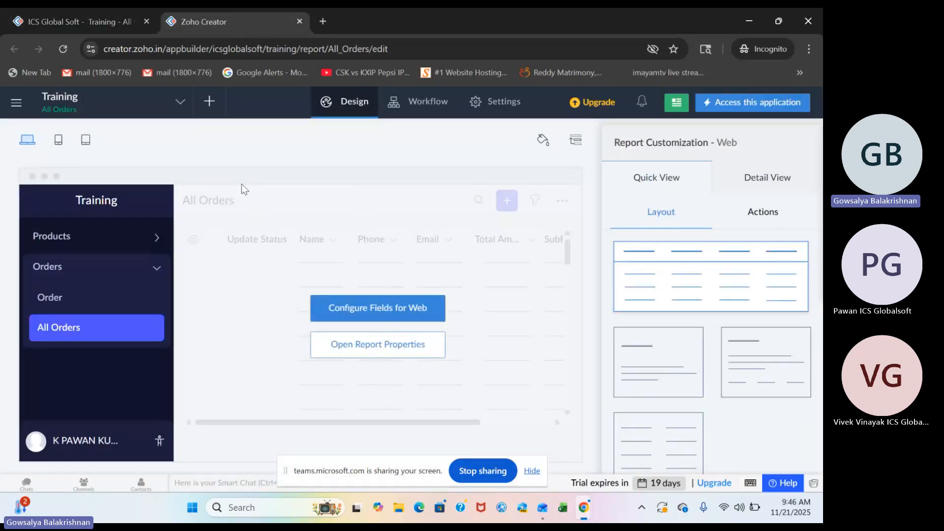
left_click(206, 106)
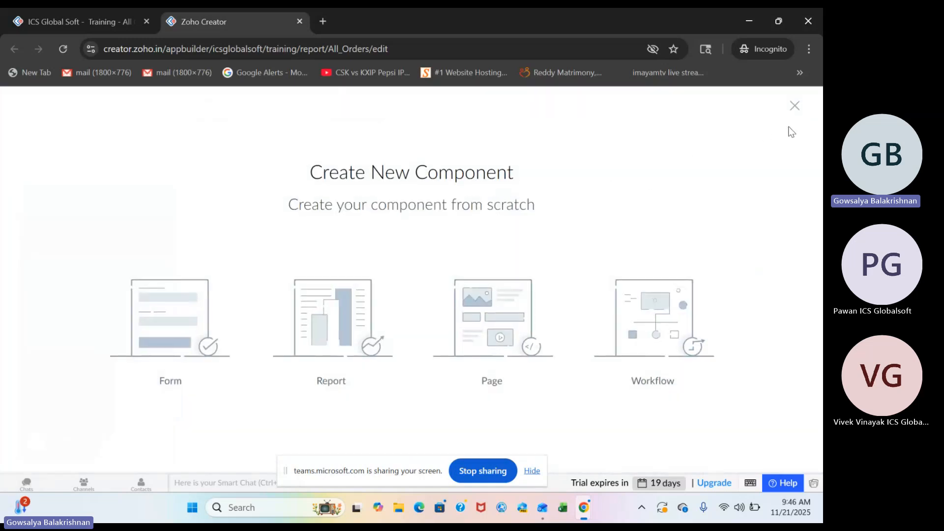
left_click(792, 103)
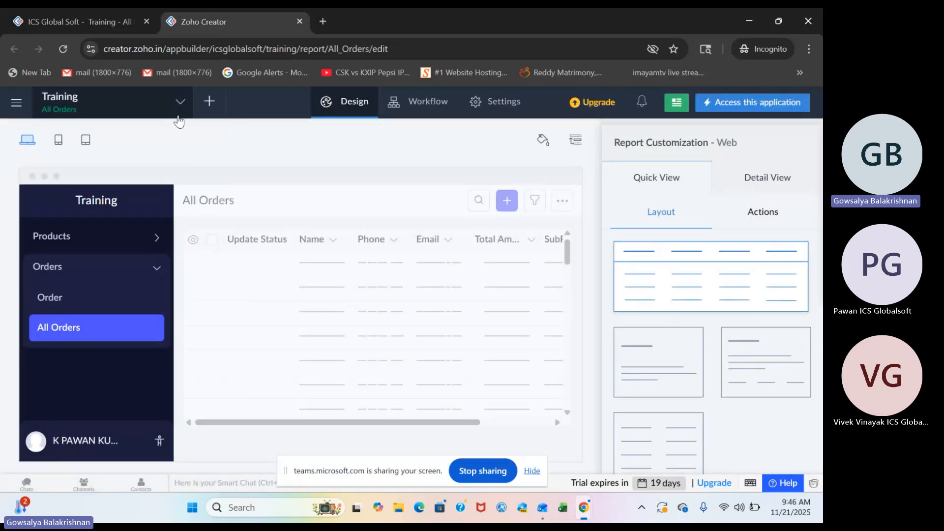
left_click(180, 104)
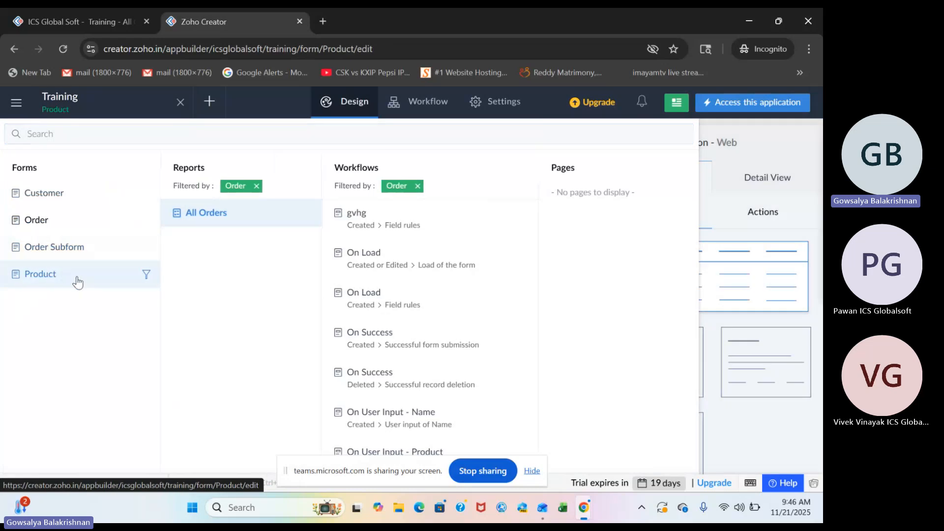
left_click(77, 274)
left_click(382, 337)
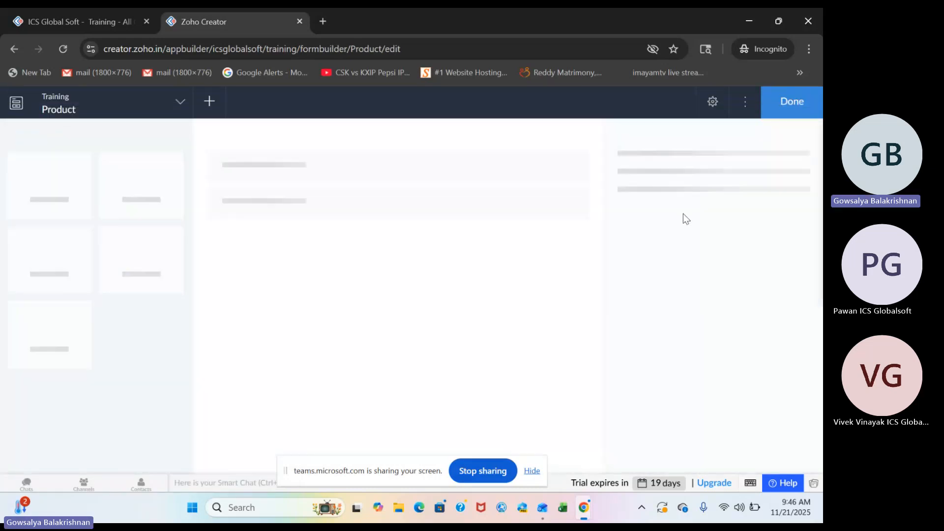
left_click(745, 102)
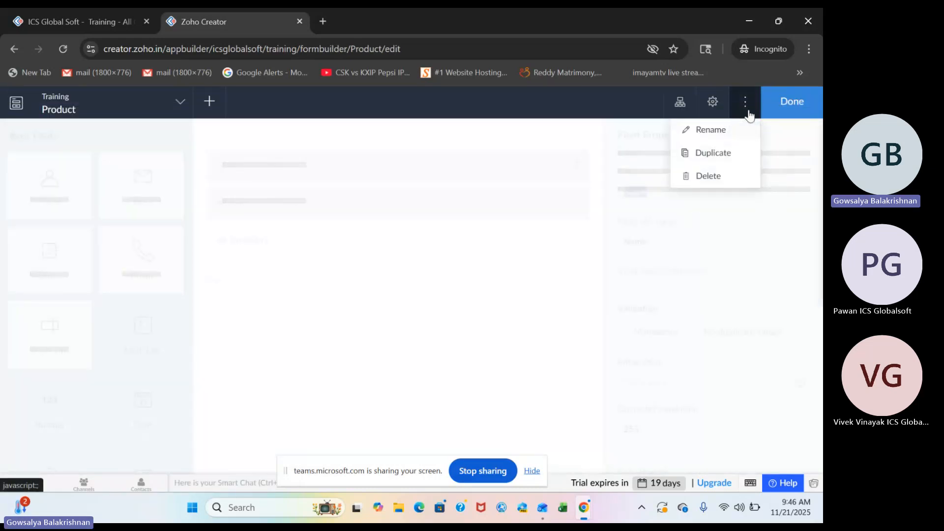
left_click(718, 157)
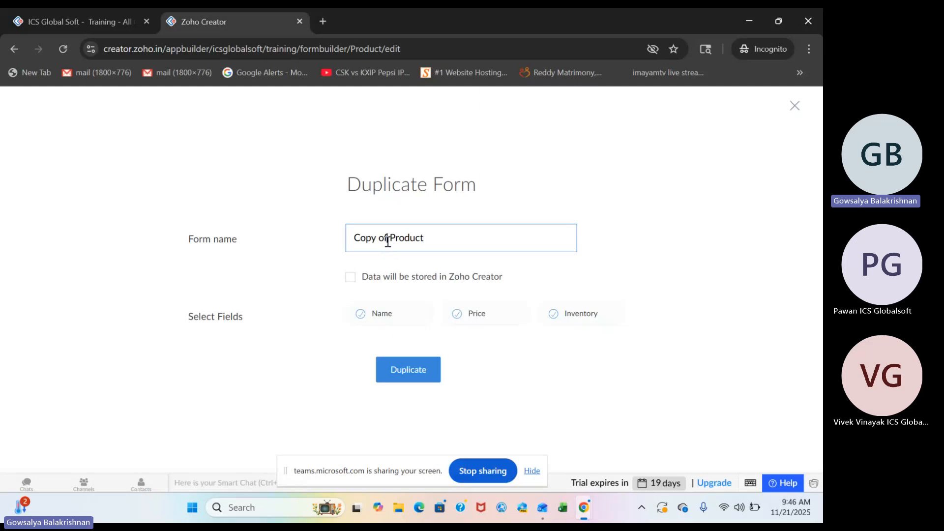
Duplicate the Product form as Status Update with the Name, Price and Inventory fields deselected.
triple_click(388, 239)
key("BackSpace")
type("Stat")
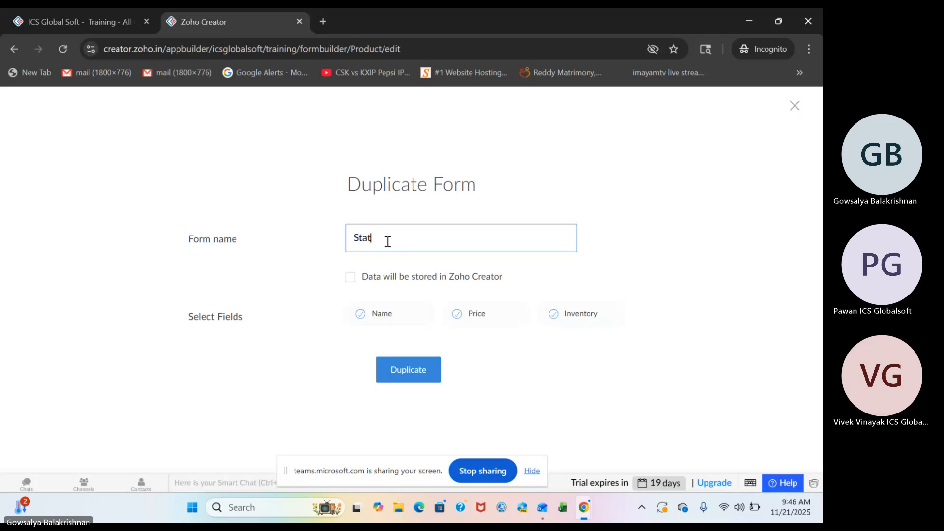
type("us Update")
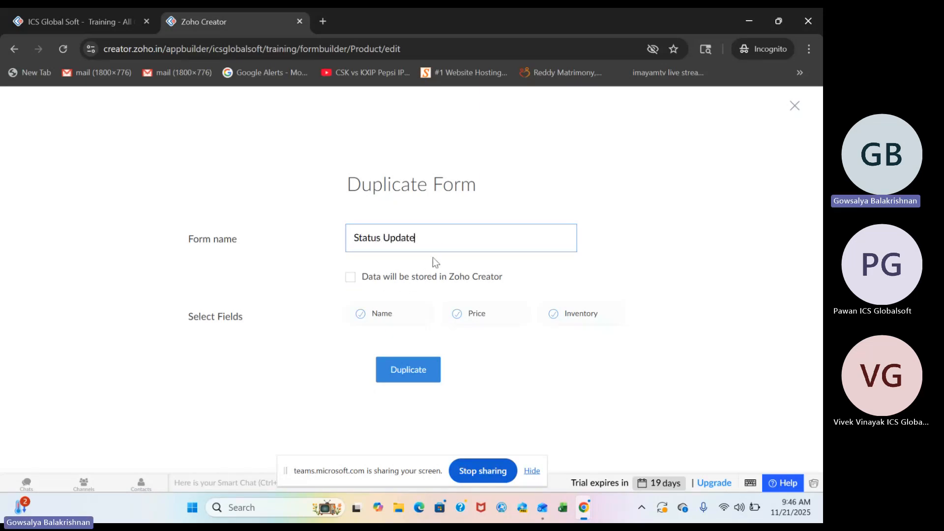
left_click(372, 279)
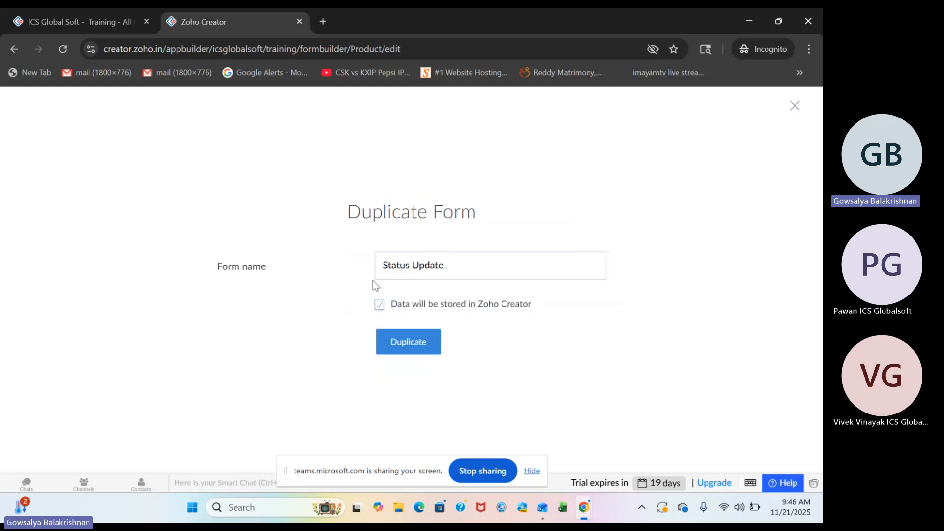
left_click(379, 305)
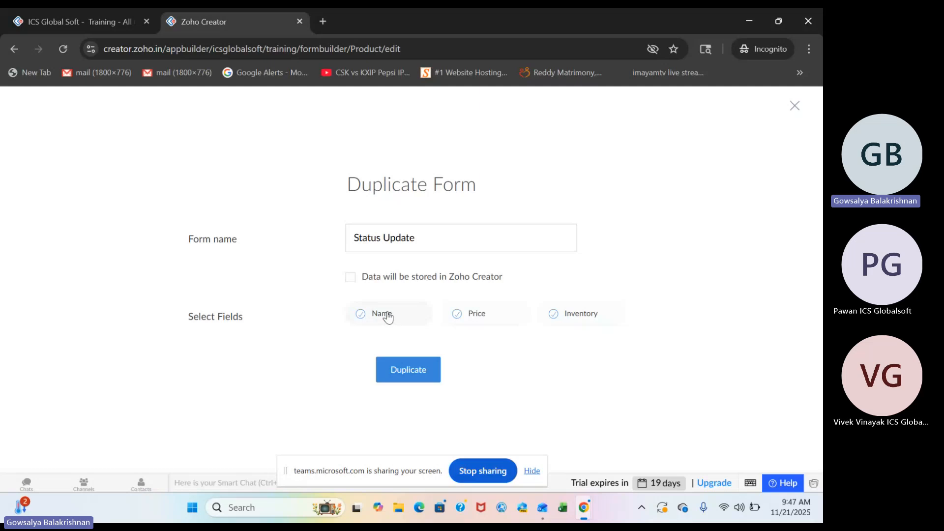
left_click(485, 316)
left_click(419, 368)
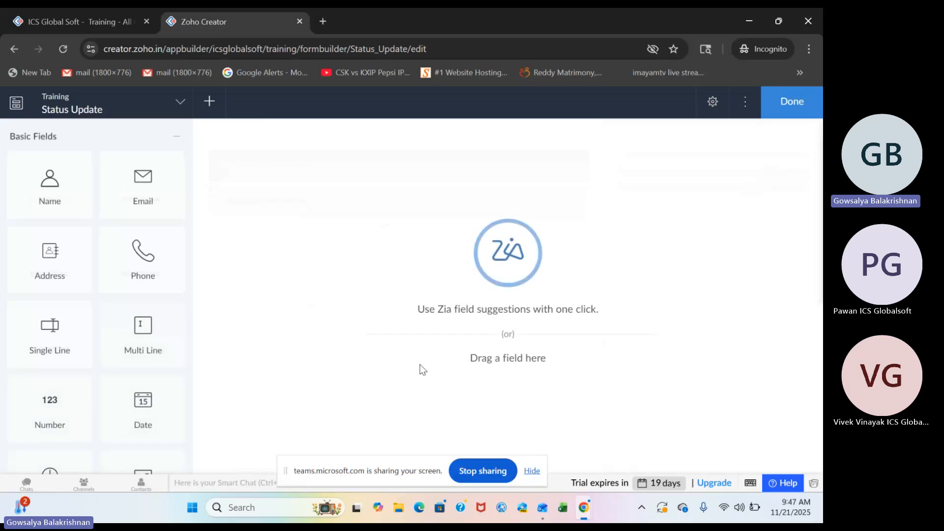
Look through the basic, advanced and special field types available for the empty Status Update form.
scroll(124, 397, "down", 10)
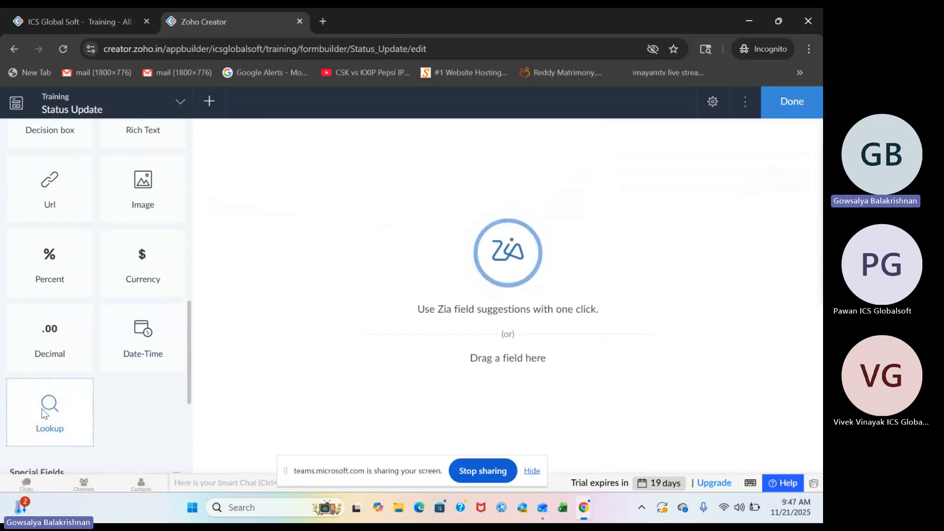
left_click_drag(49, 408, 68, 396)
scroll(65, 323, "up", 10)
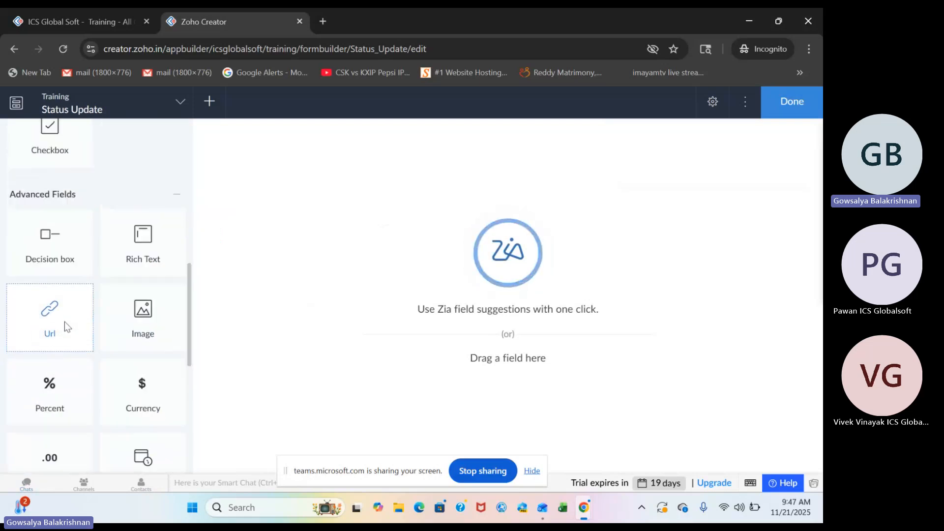
scroll(64, 321, "down", 10)
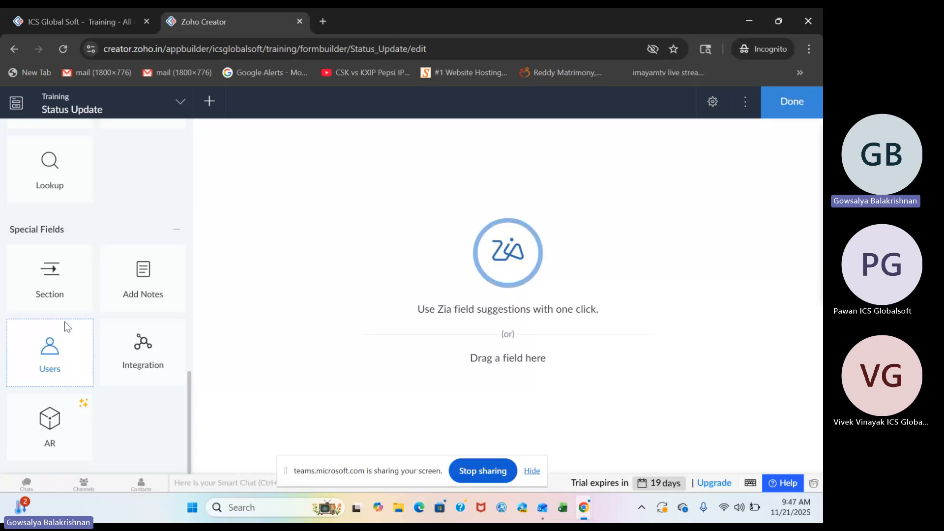
scroll(65, 325, "up", 10)
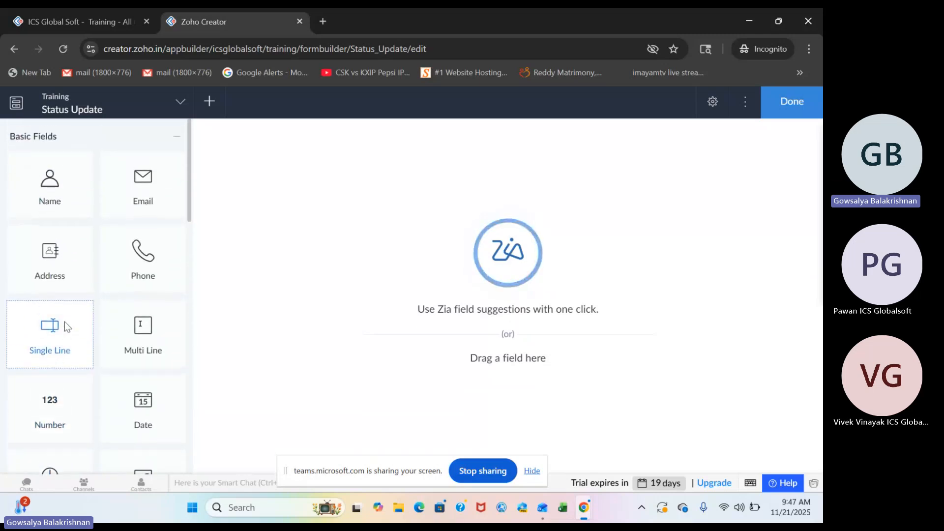
scroll(64, 321, "down", 10)
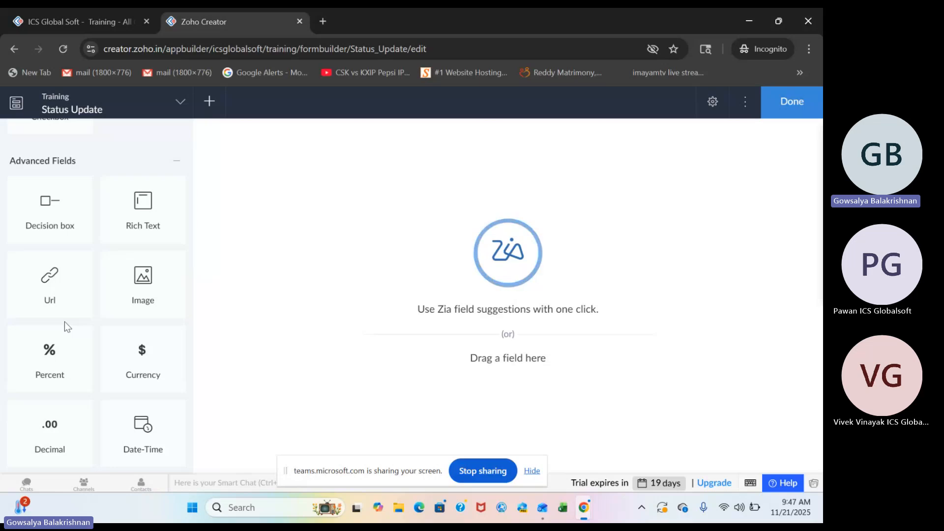
scroll(64, 322, "down", 4)
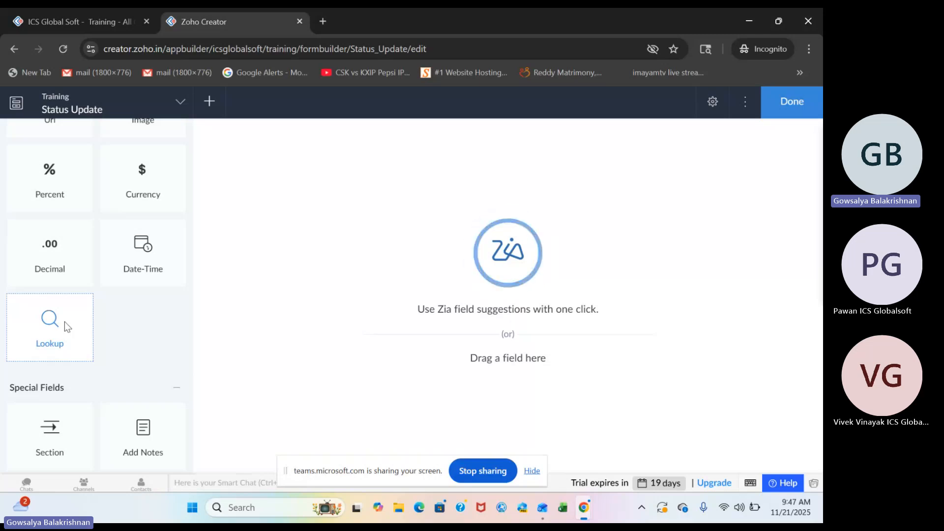
scroll(123, 204, "up", 5)
scroll(123, 205, "up", 8)
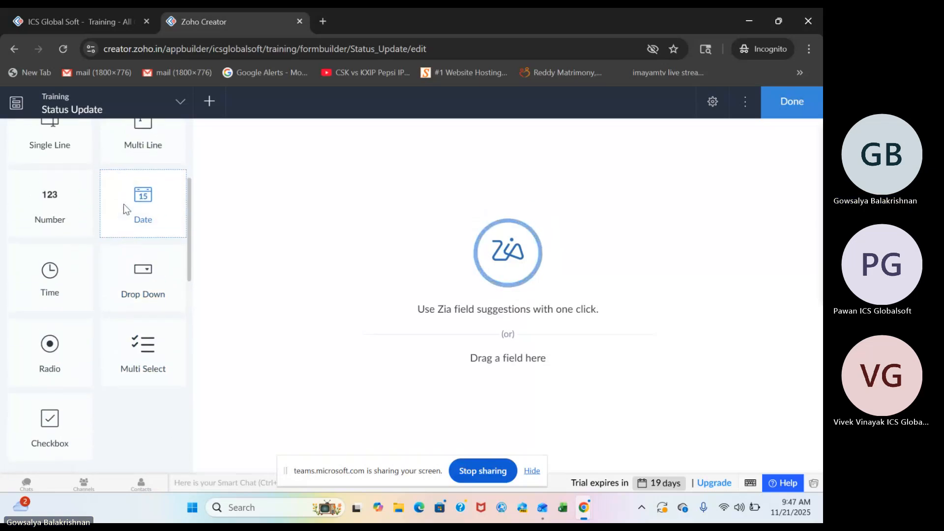
scroll(125, 300, "down", 9)
scroll(125, 300, "down", 7)
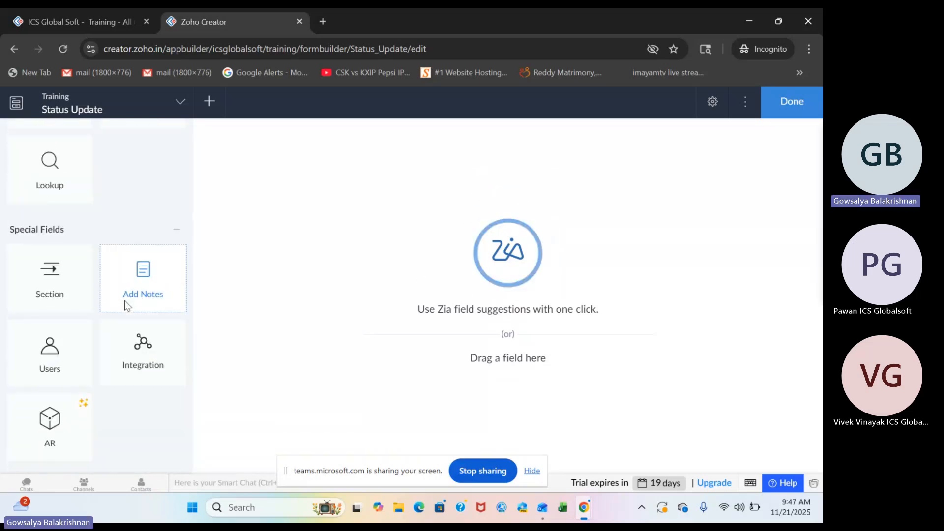
scroll(108, 249, "up", 13)
Add a single-selection drop-down lookup field to the Status Update form that fetches ID from the Training app's Order form.
scroll(108, 249, "down", 6)
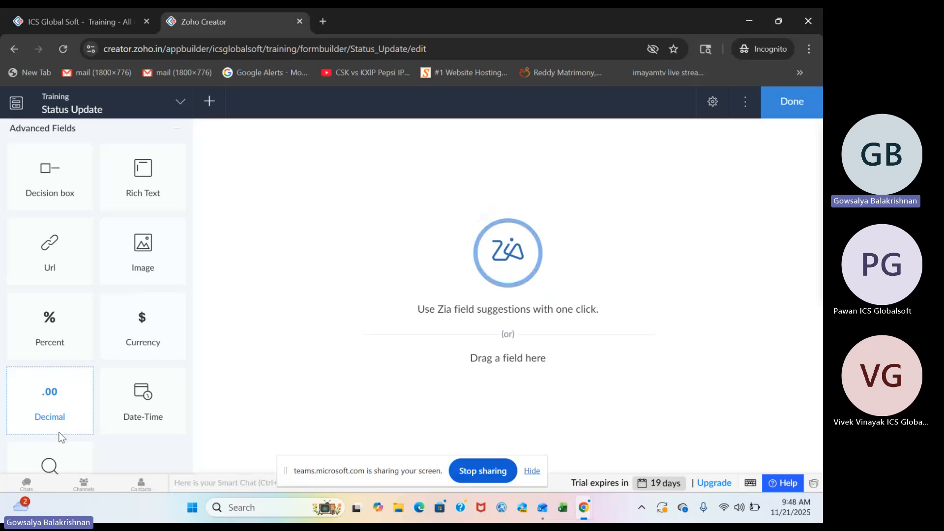
scroll(58, 432, "down", 1)
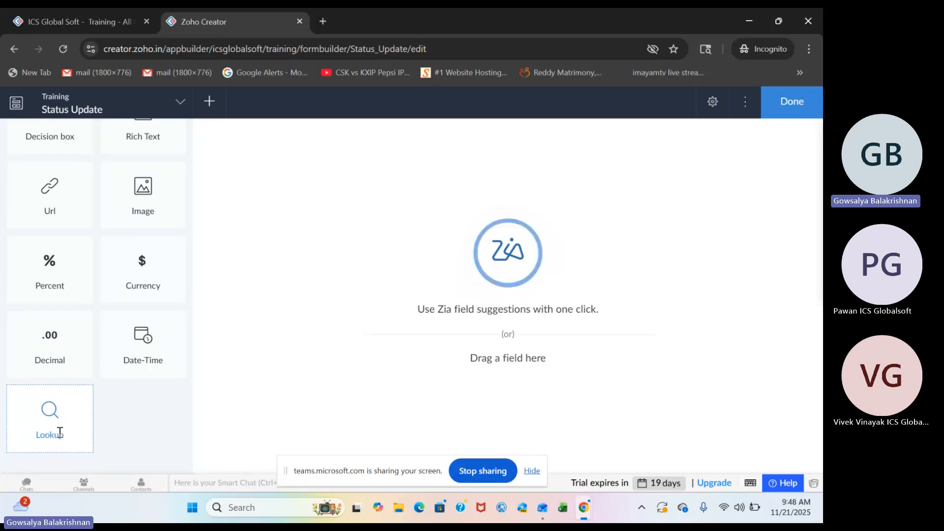
left_click_drag(60, 432, 424, 173)
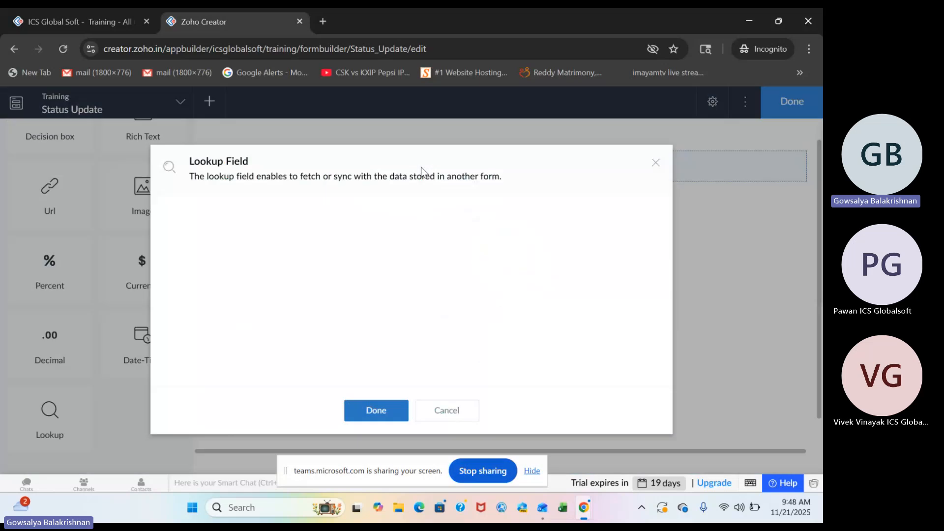
left_click(389, 240)
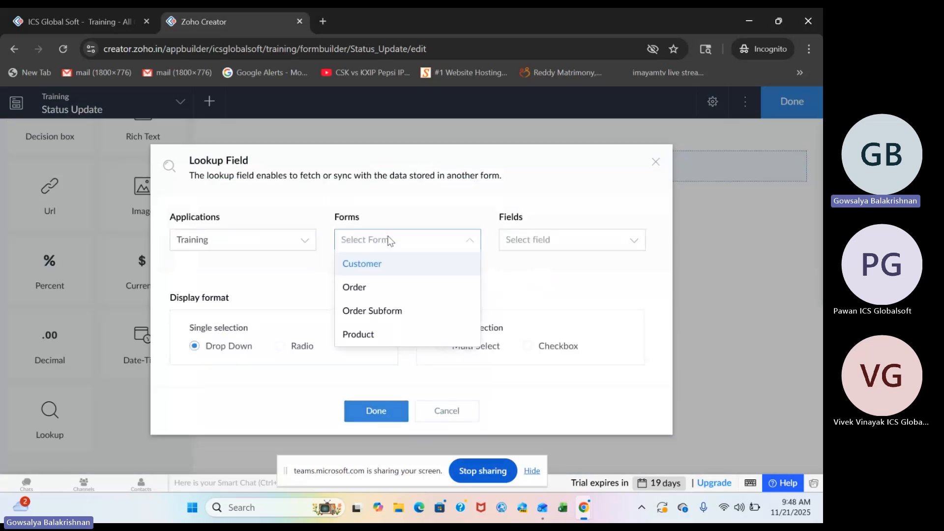
left_click(379, 288)
left_click(560, 240)
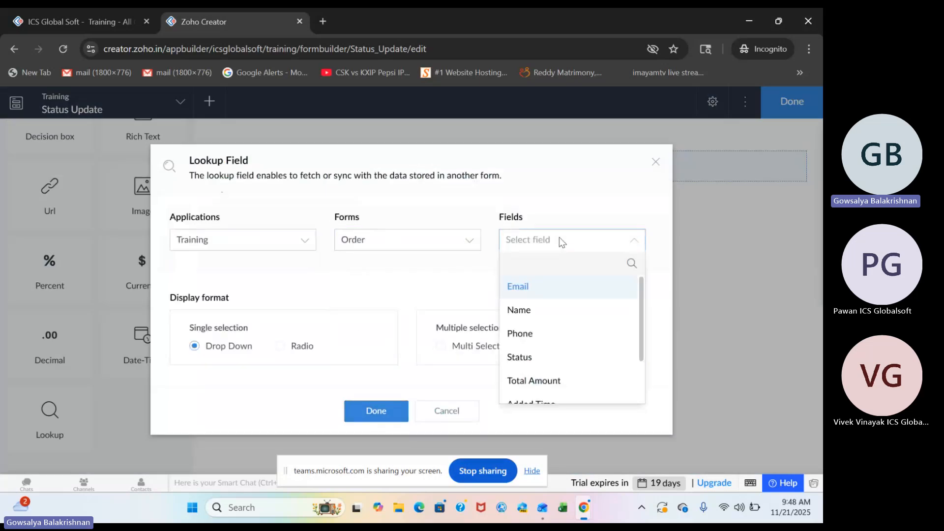
type("id")
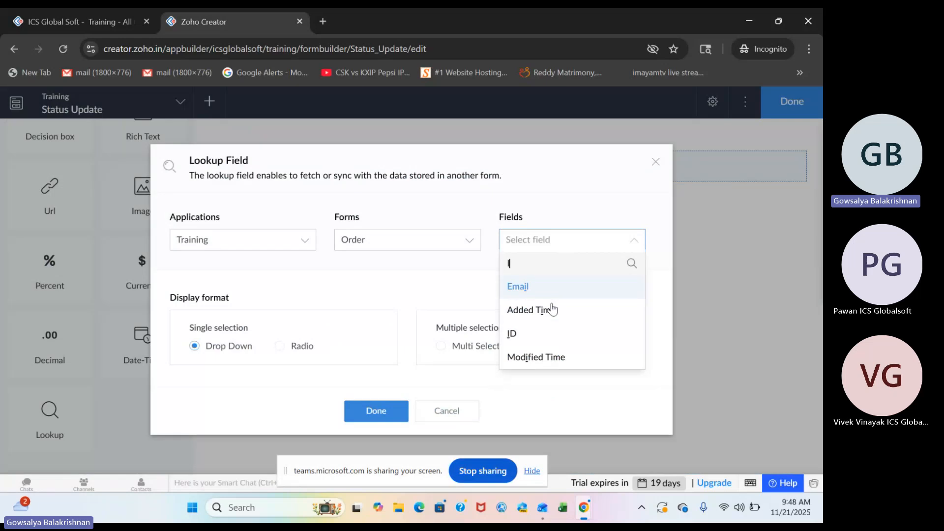
left_click(528, 293)
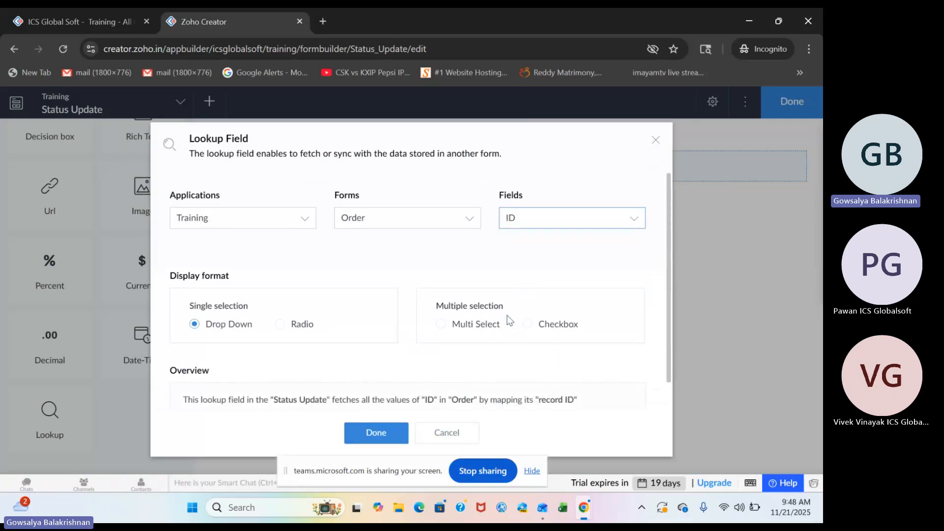
left_click(395, 434)
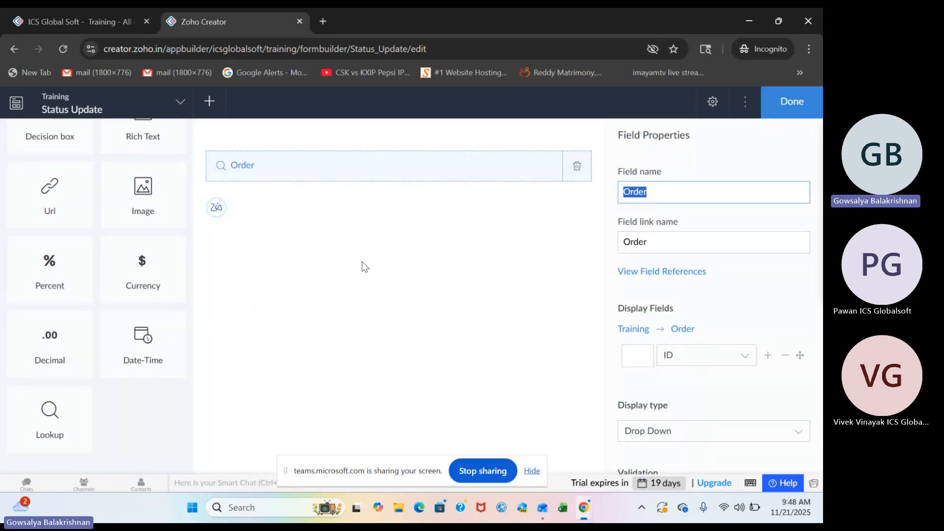
Rename the lookup field as Order ID.
left_click(663, 191)
type("ID")
left_click(360, 297)
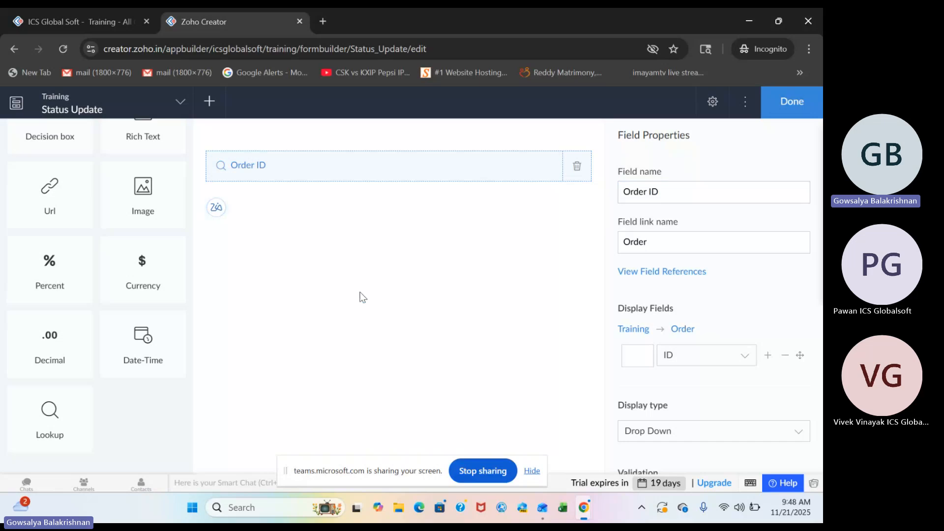
Add a Drop Down field below Order ID and name it Status.
scroll(5, 256, "up", 10)
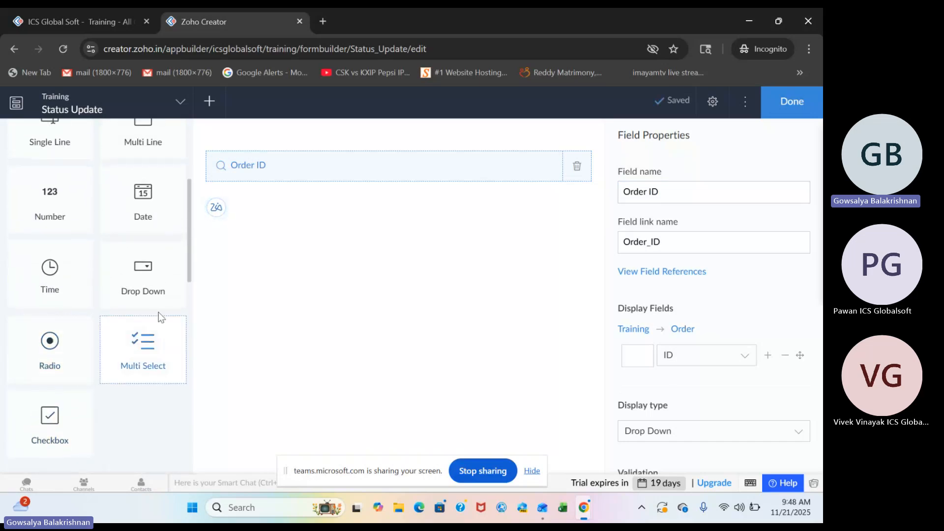
left_click_drag(150, 289, 331, 214)
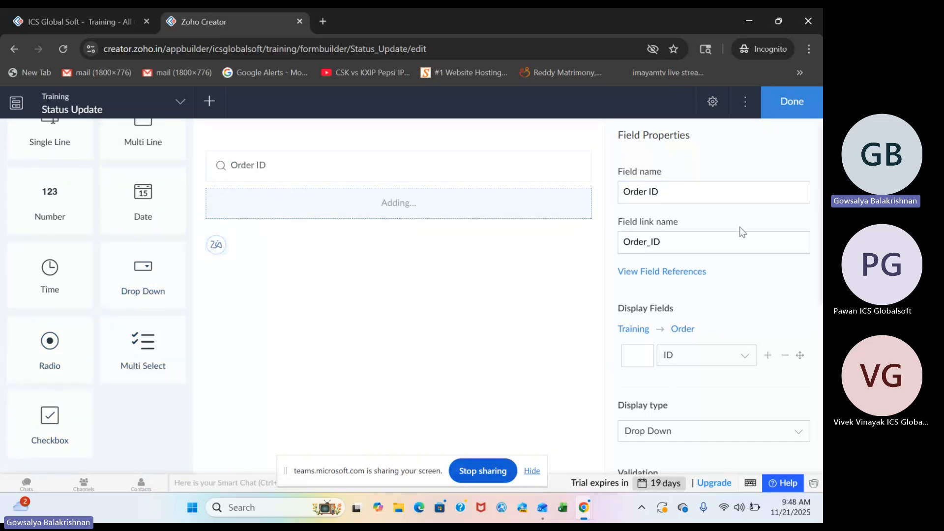
type("Status")
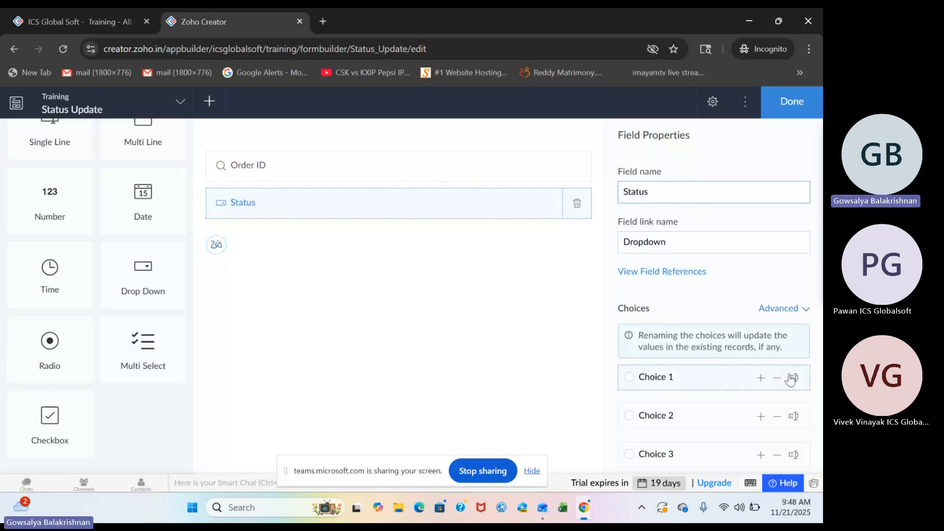
Rename the three choices of the Status drop-down as New, Cancelled and Shipped.
scroll(782, 377, "down", 3)
left_click(796, 236)
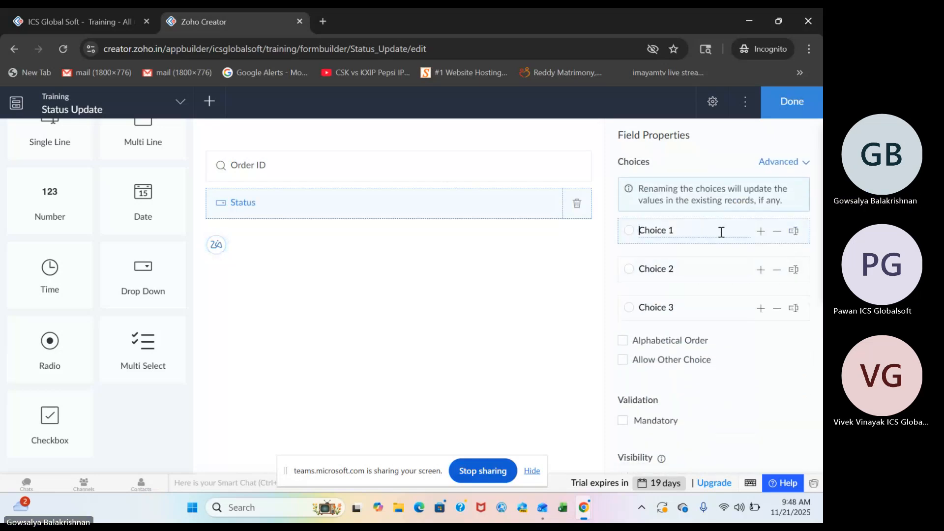
type("New")
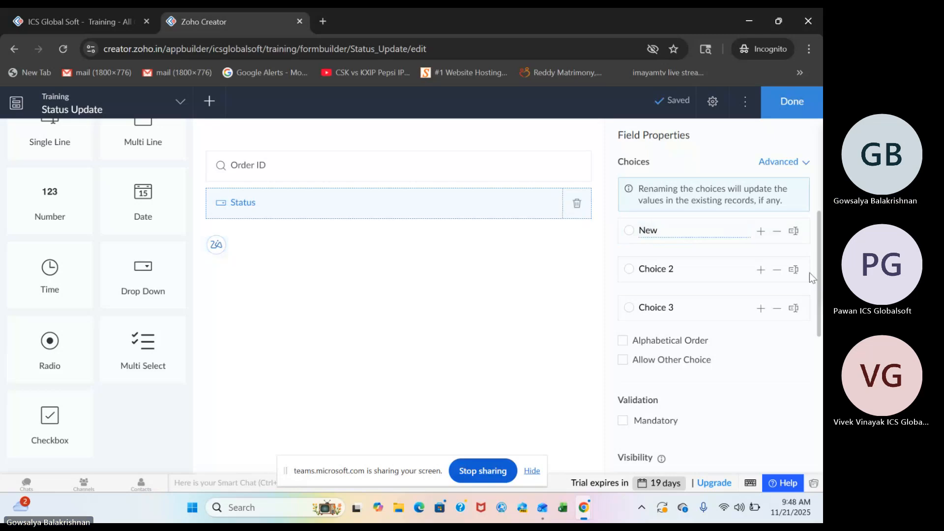
left_click(795, 272)
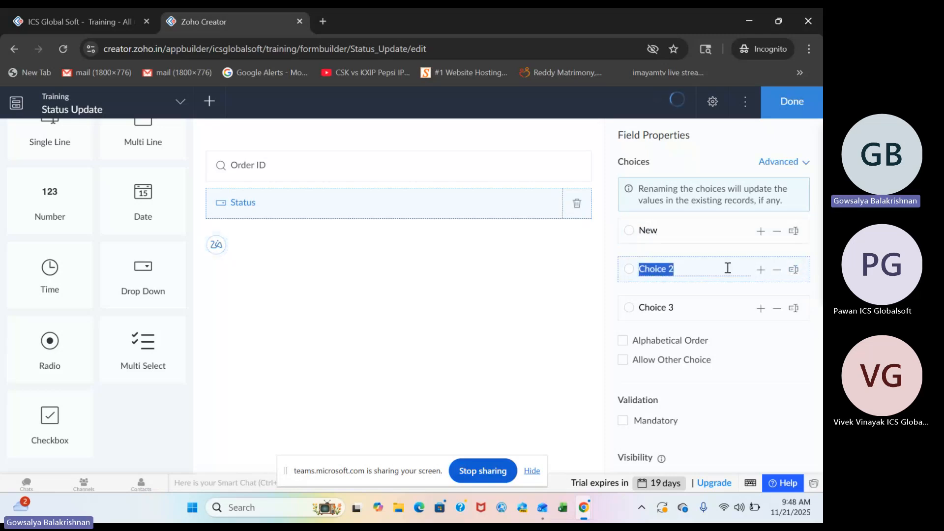
type("Cancelled")
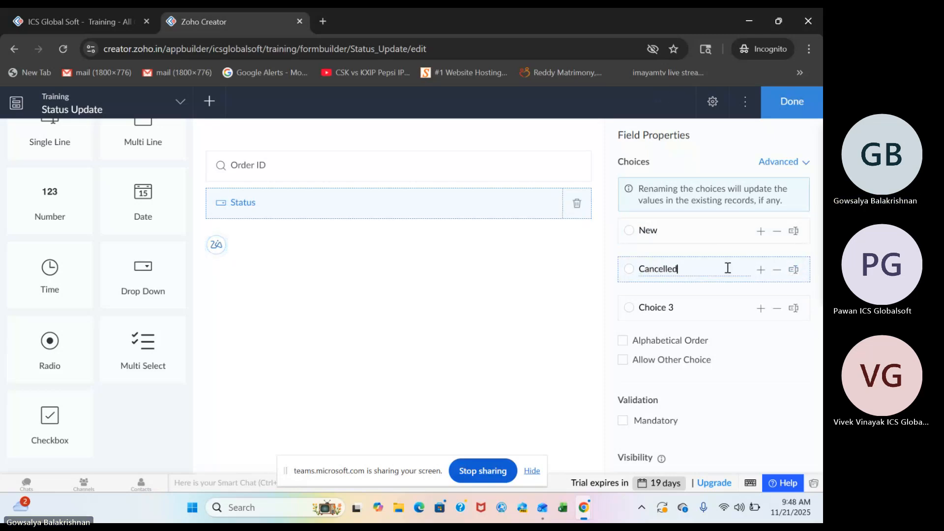
left_click(794, 308)
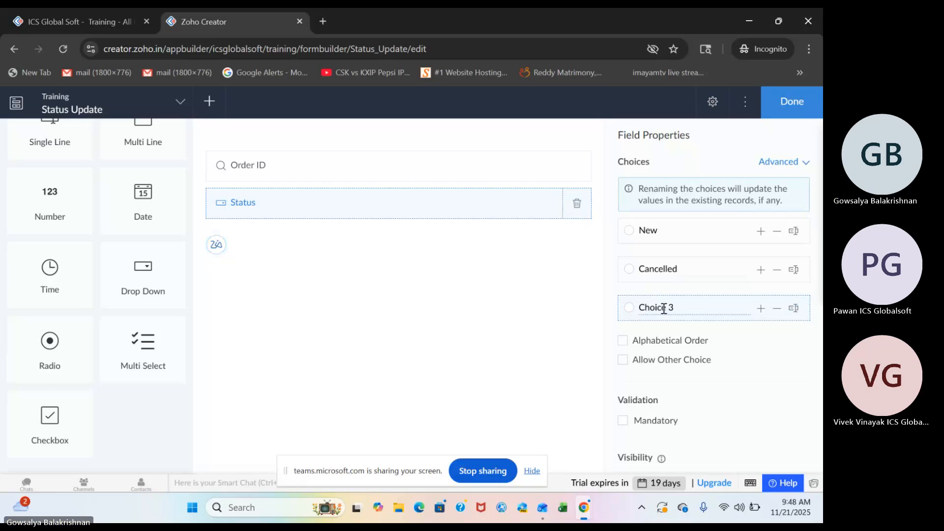
double_click(664, 308)
key("ctrl+a")
key("BackSpace")
type("Sh")
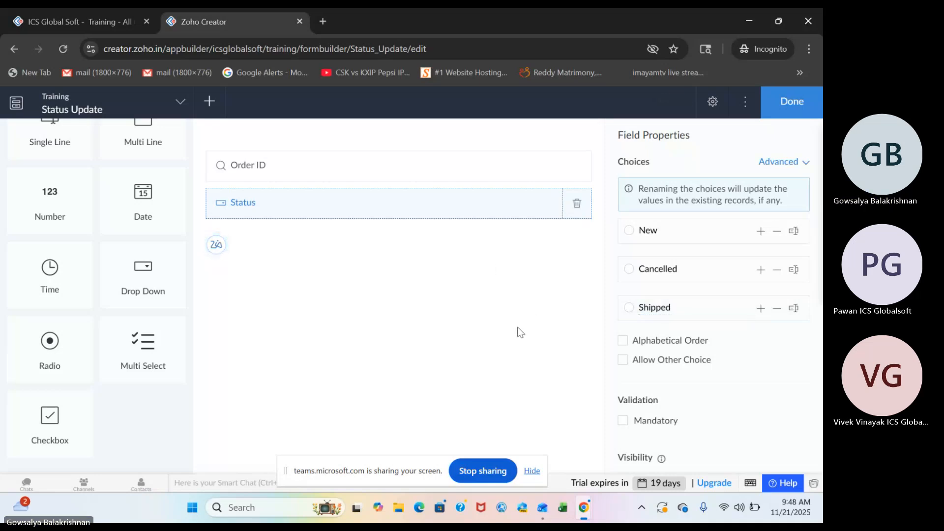
Open the All Orders report for editing in a separate tab and start a new action item in its field configuration.
left_click(87, 15)
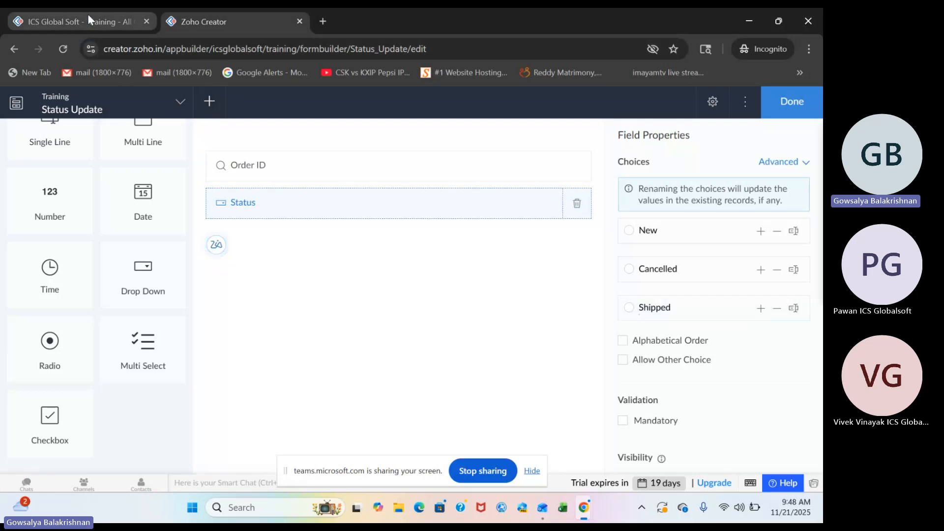
right_click(726, 104)
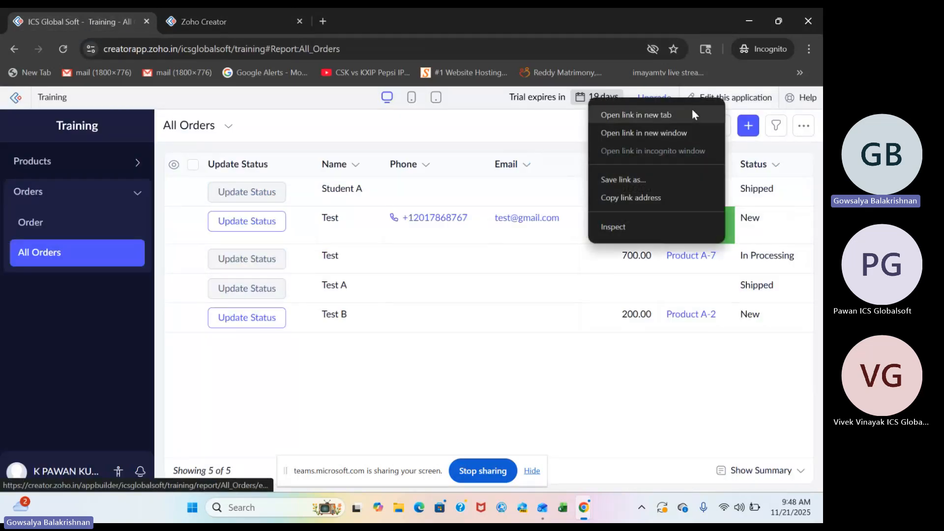
left_click(692, 109)
left_click(219, 21)
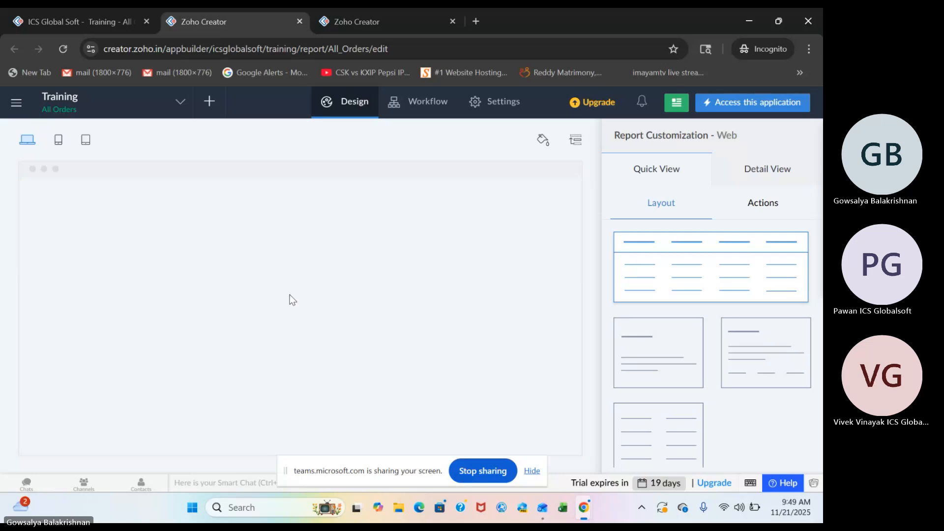
left_click(332, 301)
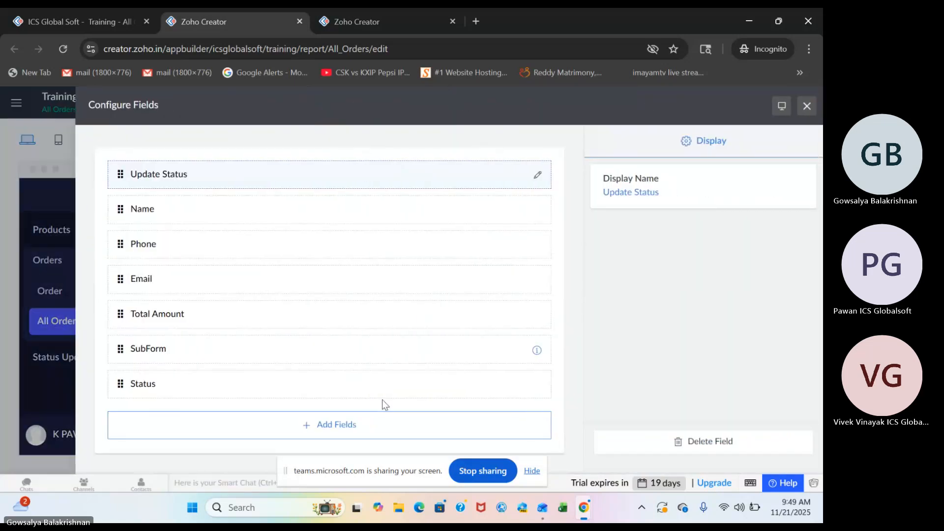
left_click(365, 420)
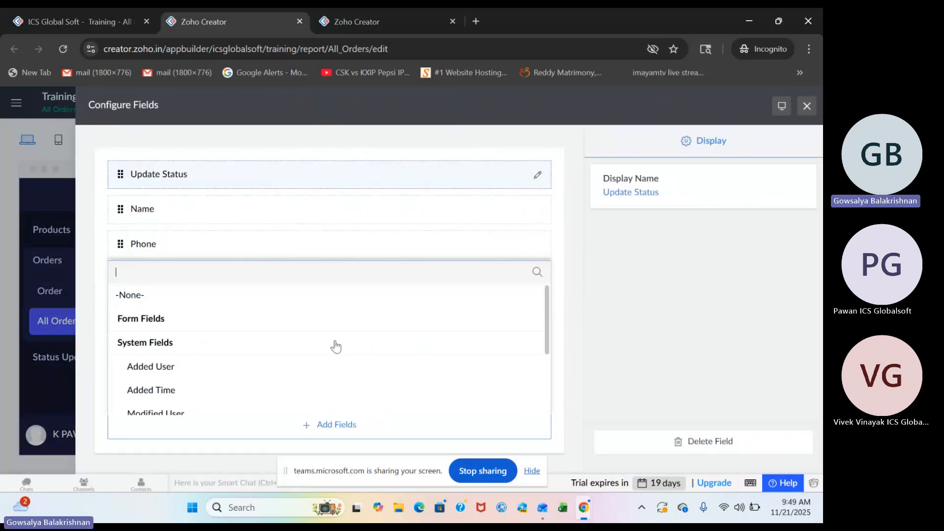
scroll(333, 343, "down", 3)
left_click(261, 404)
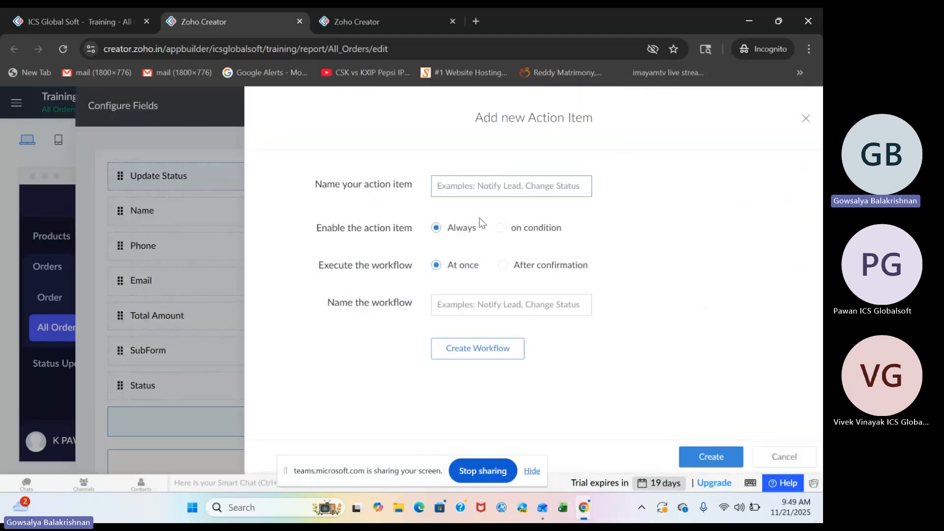
Enter Statless Form as the name of both the action item and its workflow.
type("U")
key("BackSpace")
type("St")
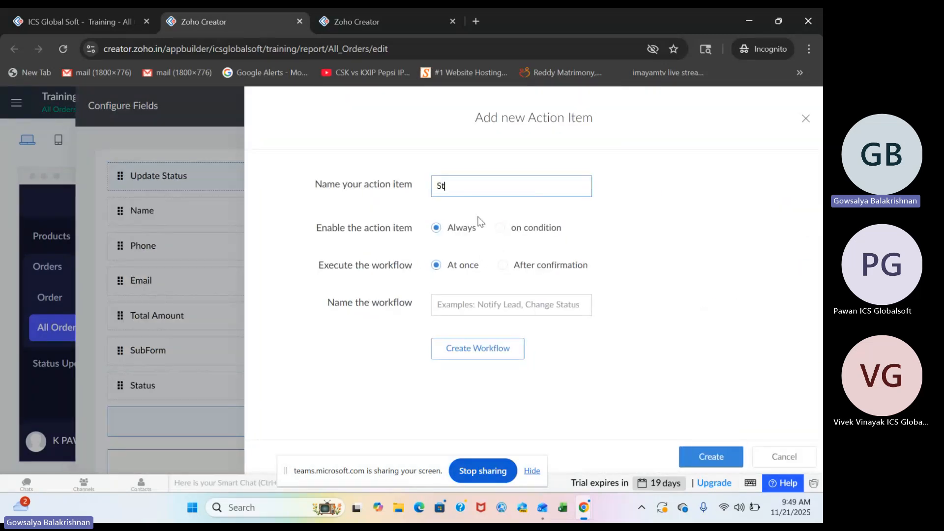
type("atue")
key("BackSpace")
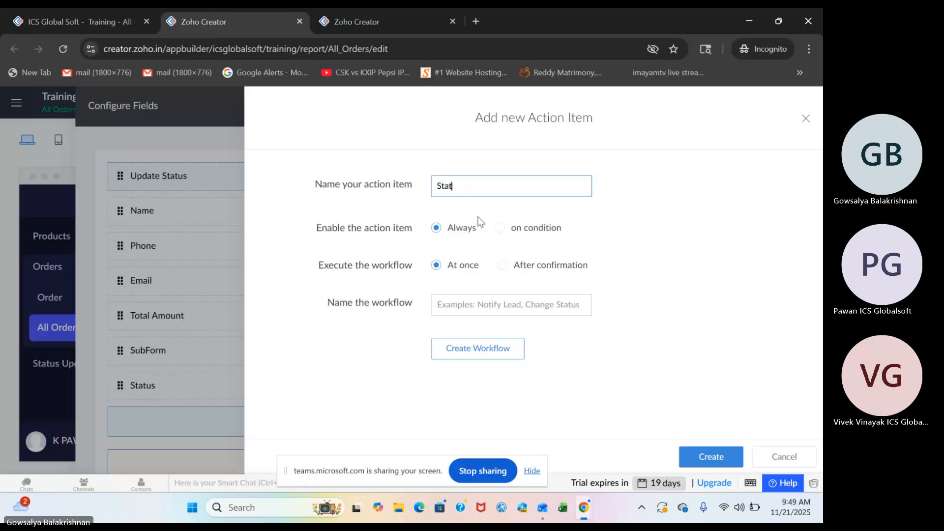
type("s Form")
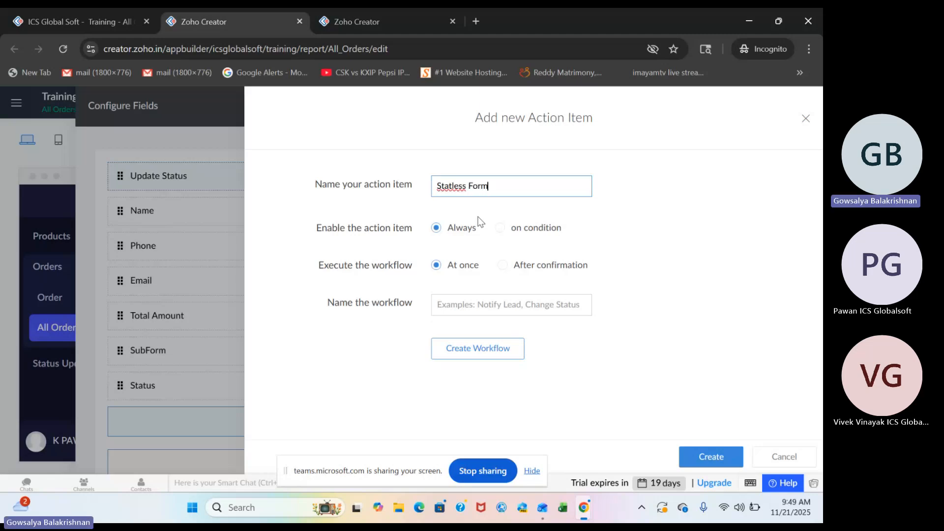
left_click(475, 314)
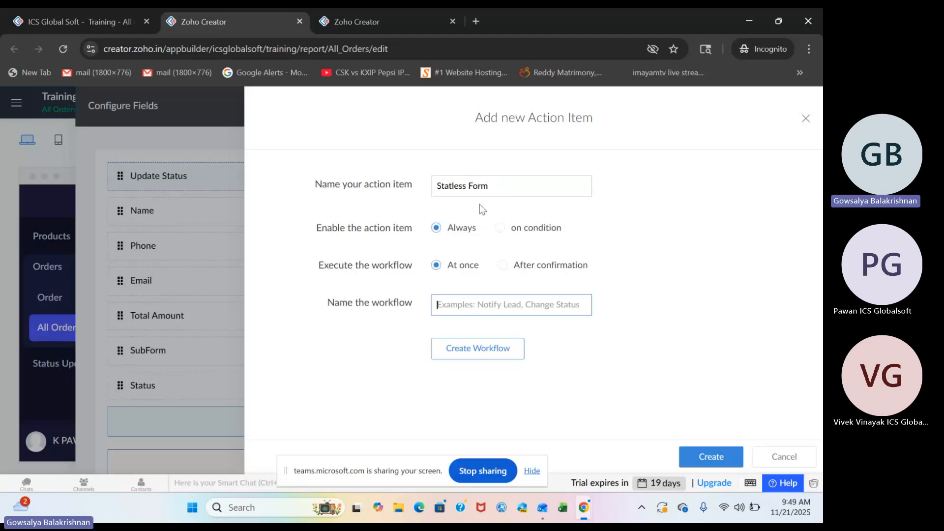
triple_click(494, 189)
key("ctrl+c")
left_click(468, 302)
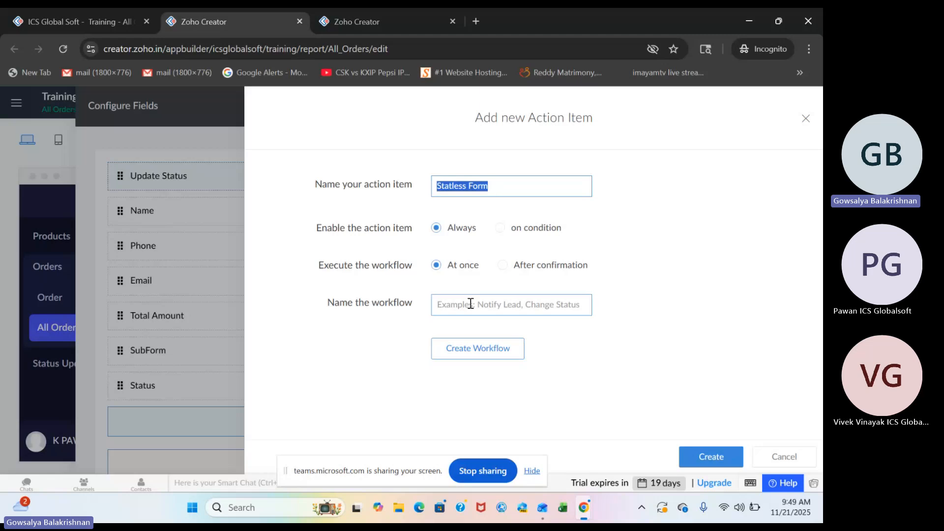
key("ctrl+v")
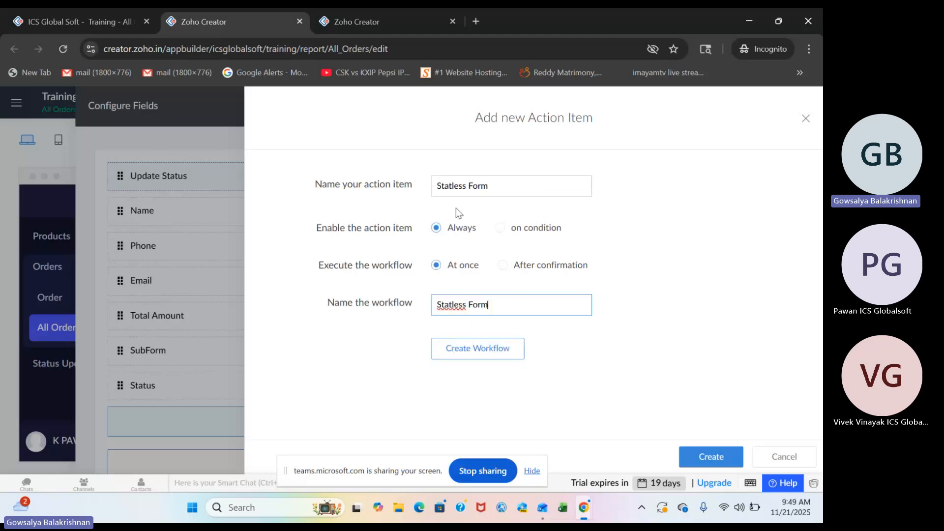
Correct the action item and workflow names to Stateless Form and create the workflow.
left_click(453, 185)
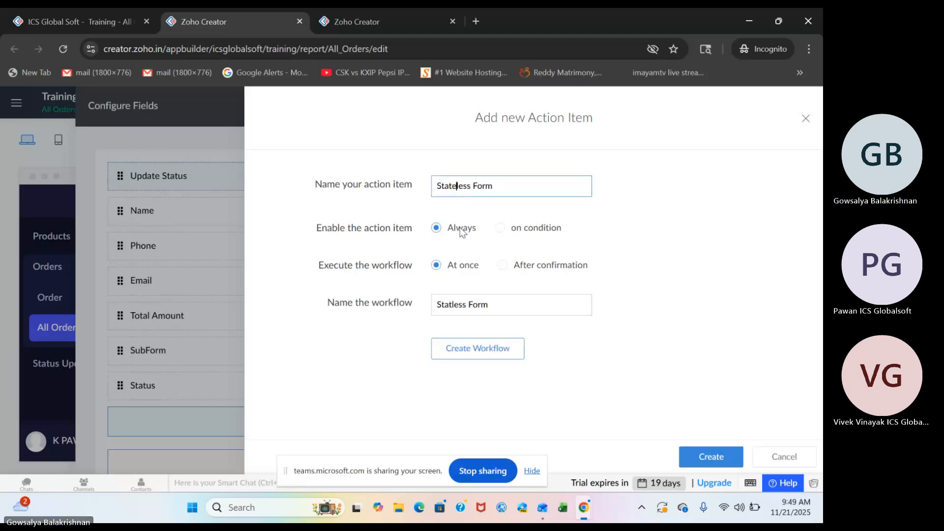
type("e")
left_click(452, 306)
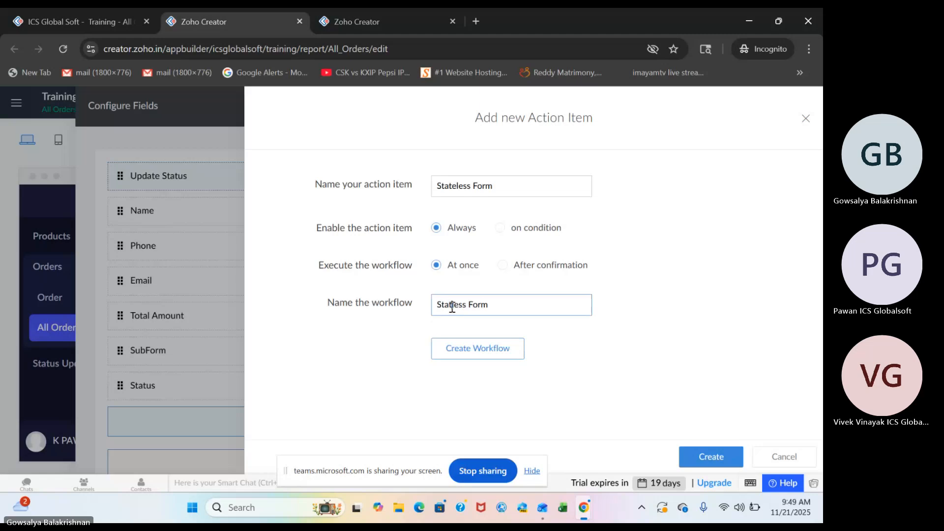
type("e")
left_click(489, 356)
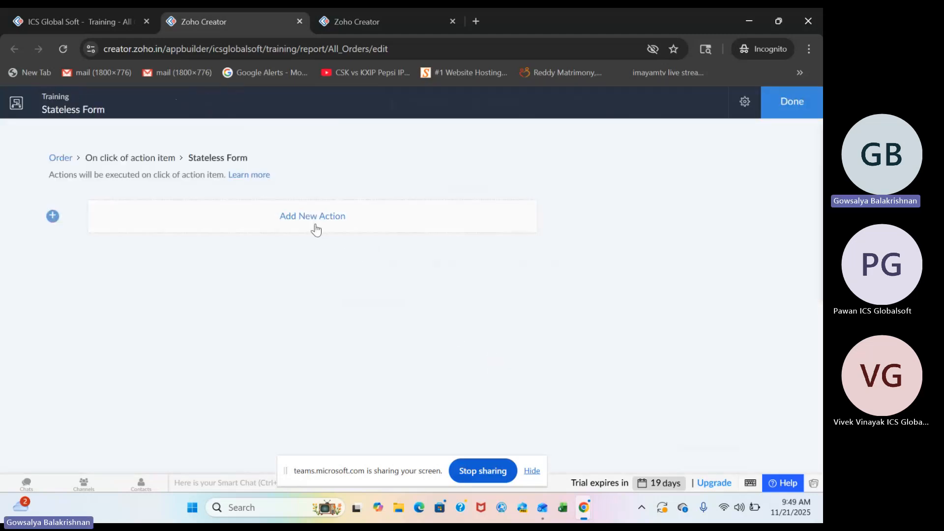
Add a Deluge script action to the Stateless Form workflow and insert an openUrl statement.
left_click(314, 224)
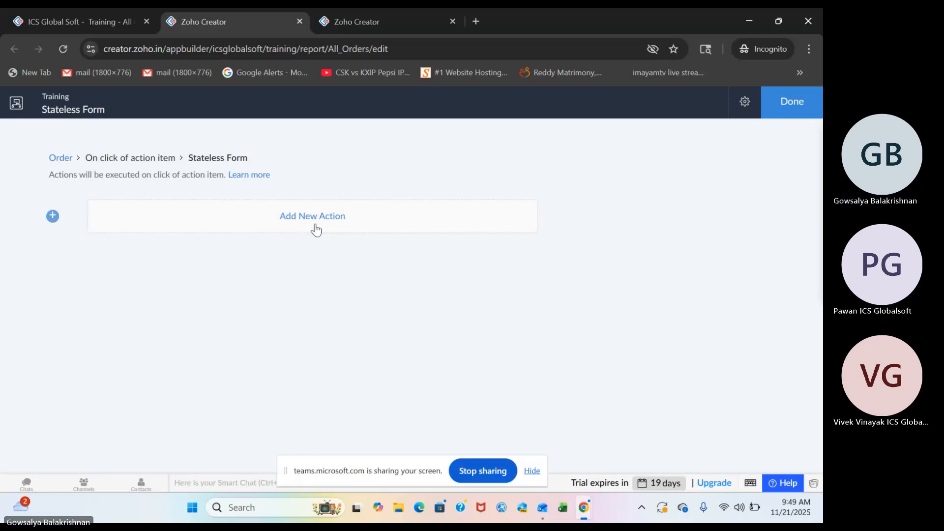
left_click(321, 217)
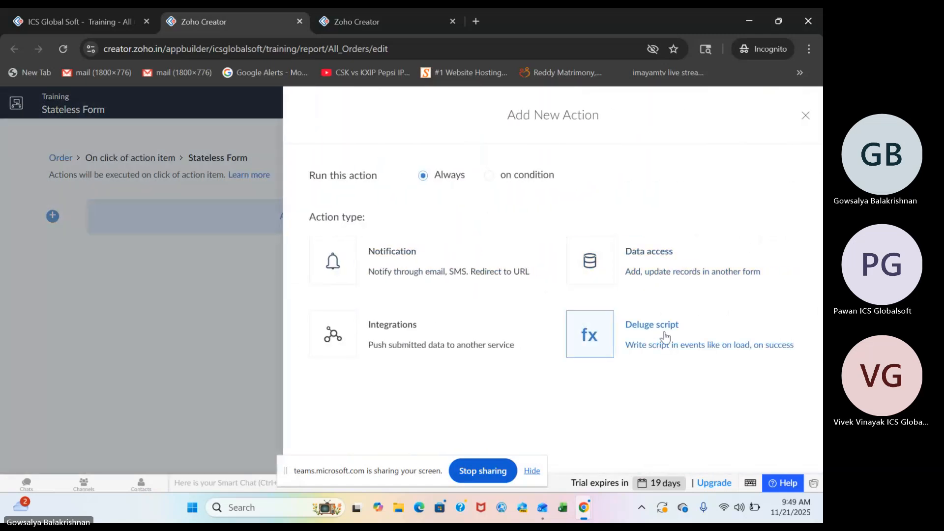
left_click(610, 326)
left_click(592, 251)
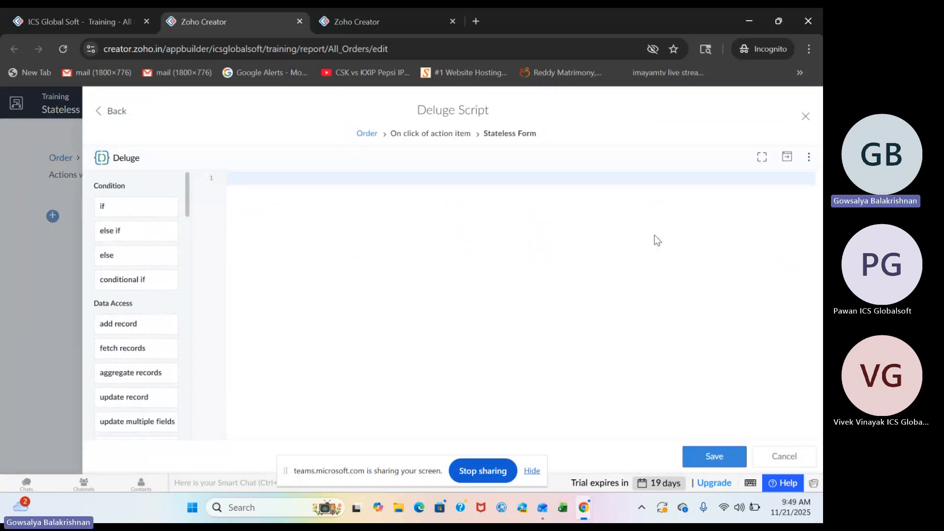
type("ope")
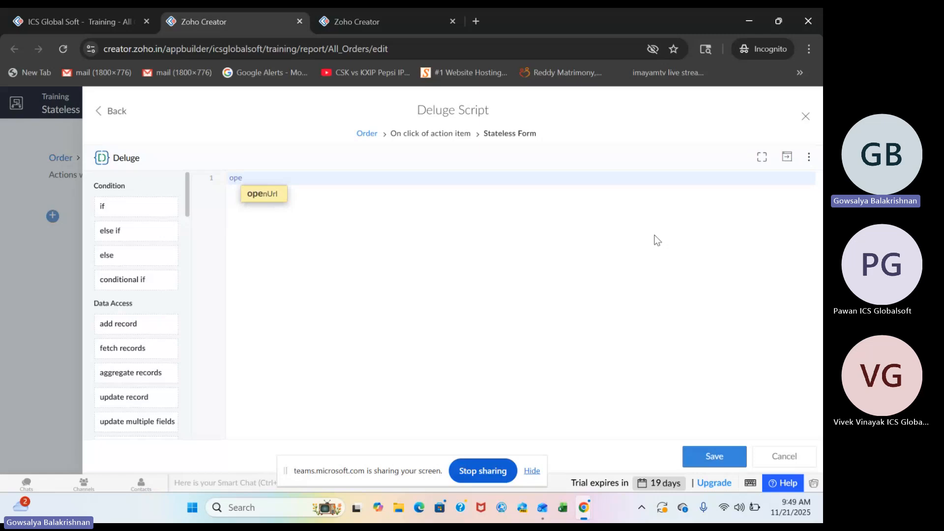
key("Return")
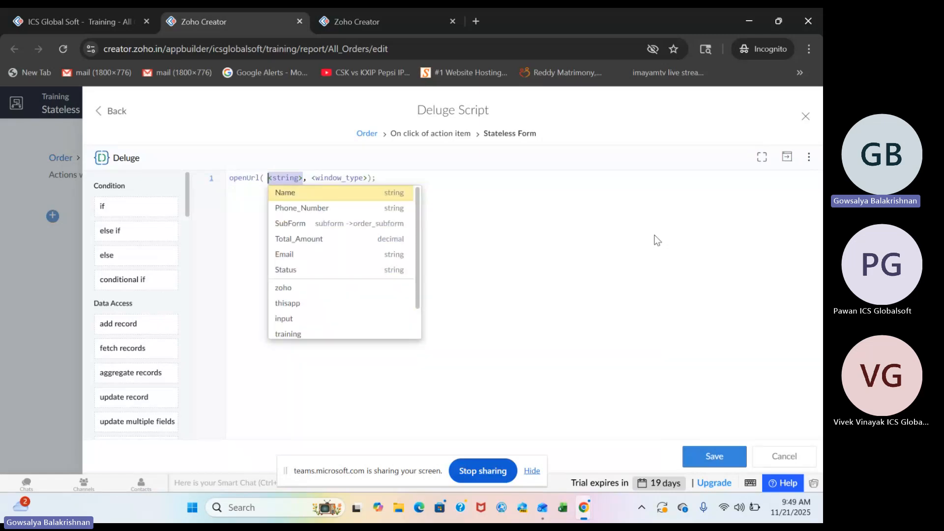
Set the openUrl address to "#Form:Status_Update", copying the form's link name from the live Status Update page's URL.
type("\"#Form:")
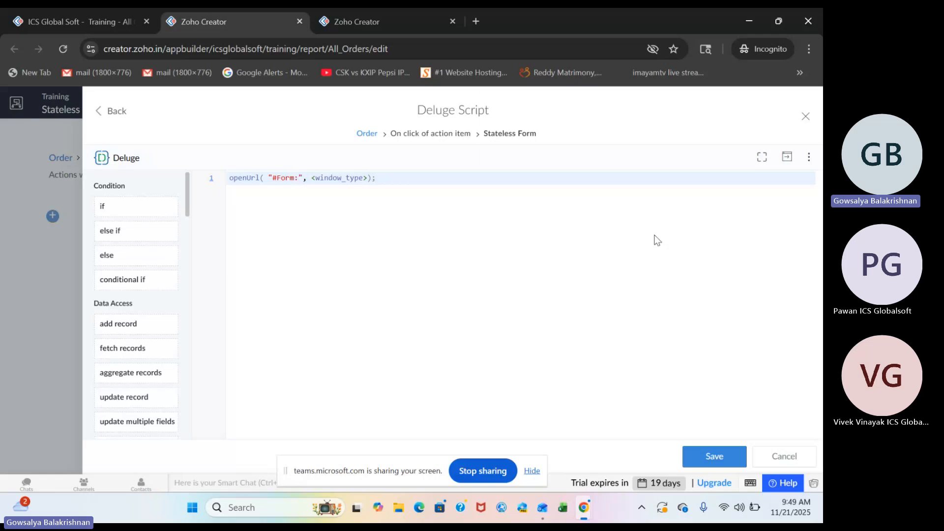
left_click(66, 25)
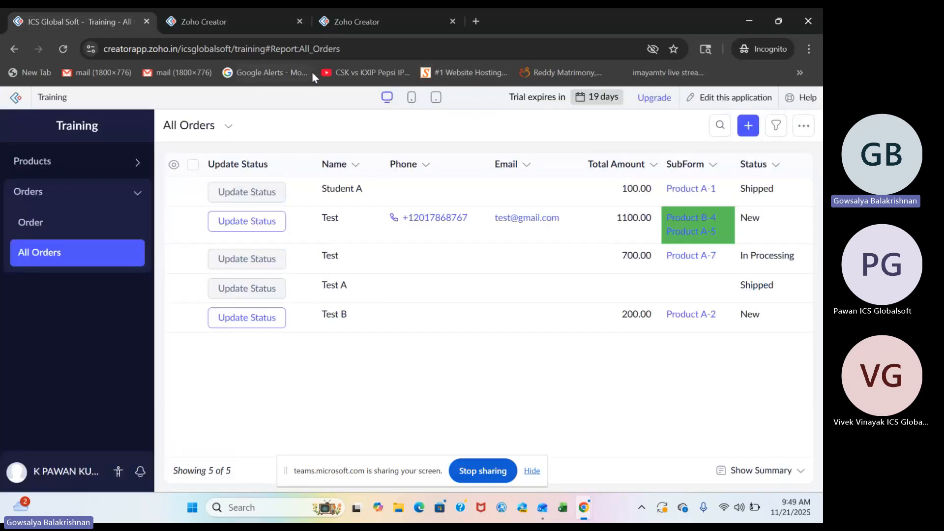
left_click(60, 46)
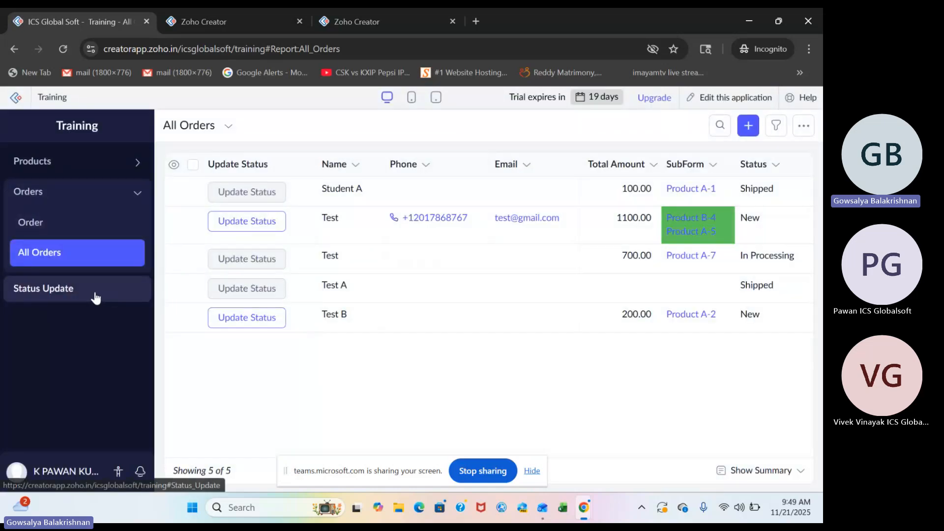
left_click(94, 293)
double_click(337, 48)
key("ctrl+c")
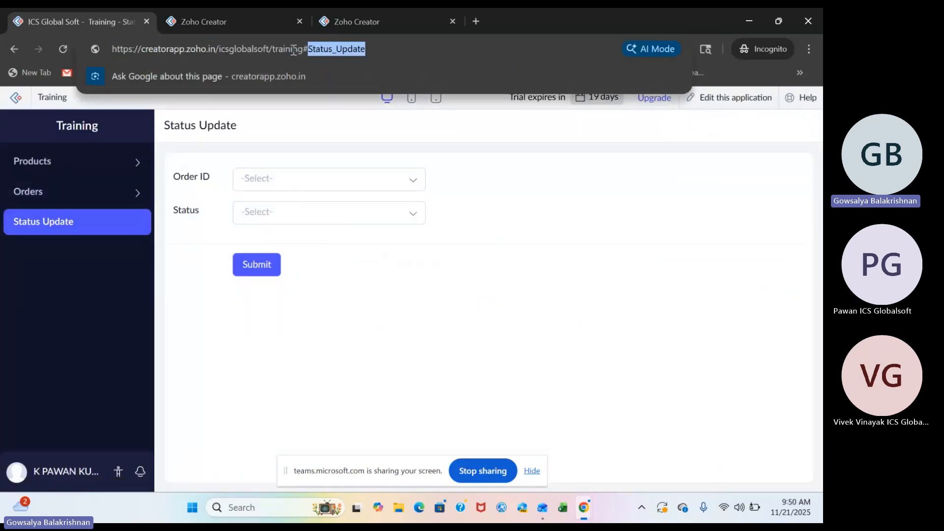
left_click(234, 21)
key("ctrl+v")
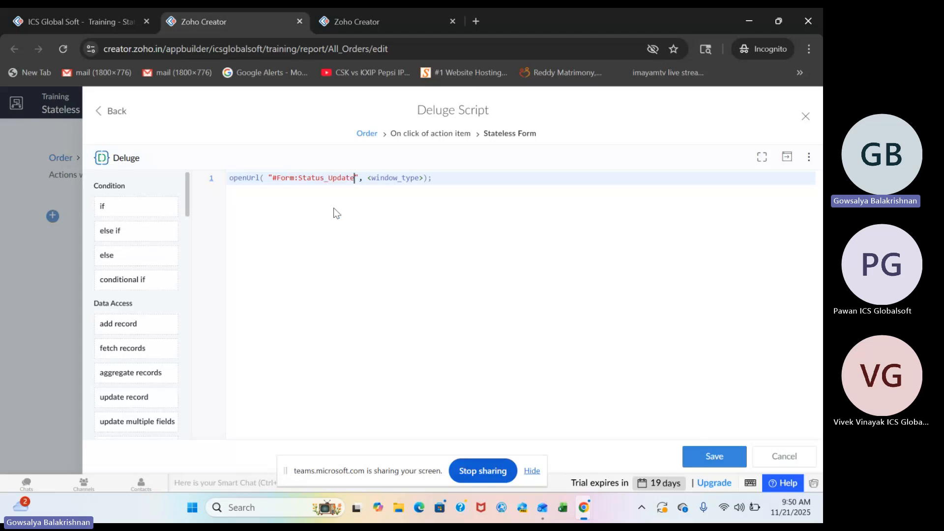
Extend the openUrl address with ?Order_ID="+input.ID, copying the link name from the Status Update form's Order ID field.
type("?")
left_click(399, 21)
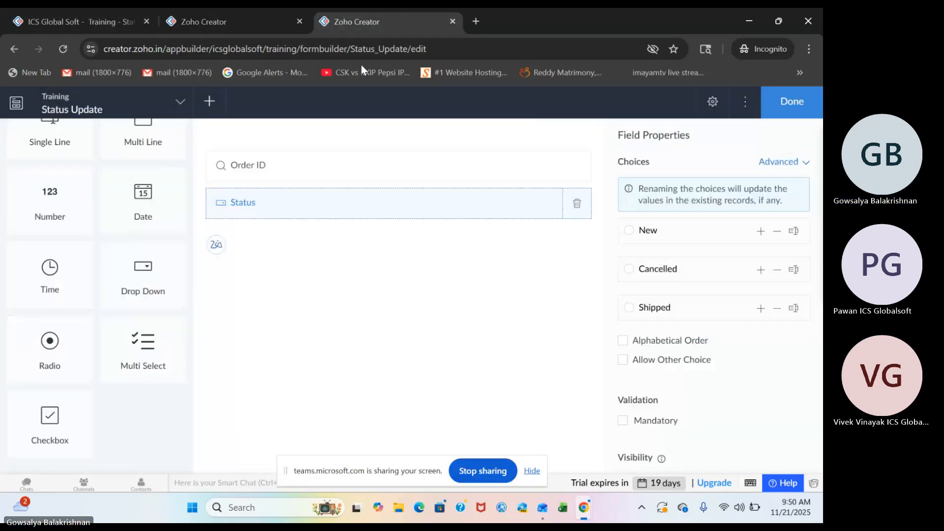
left_click(322, 177)
left_click(669, 242)
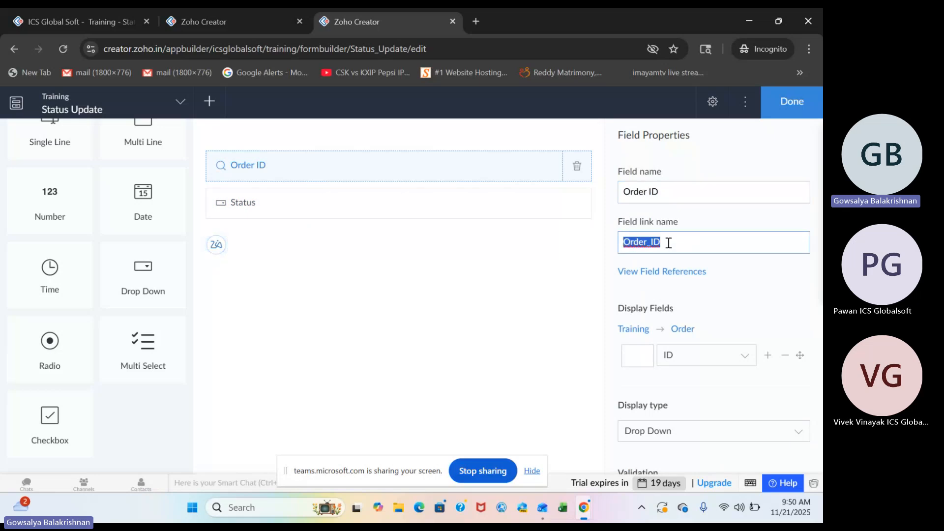
key("ctrl+c")
left_click(250, 25)
key("ctrl+v")
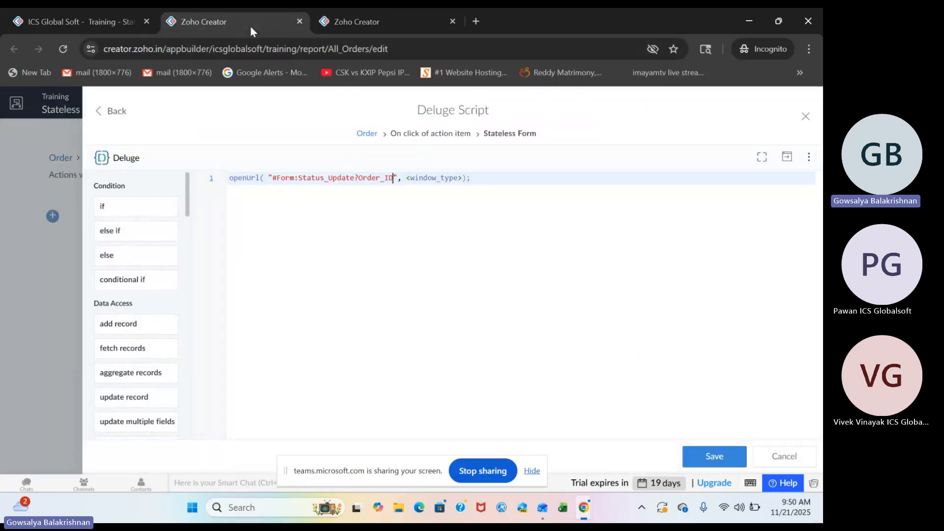
type("=\"+input.ID")
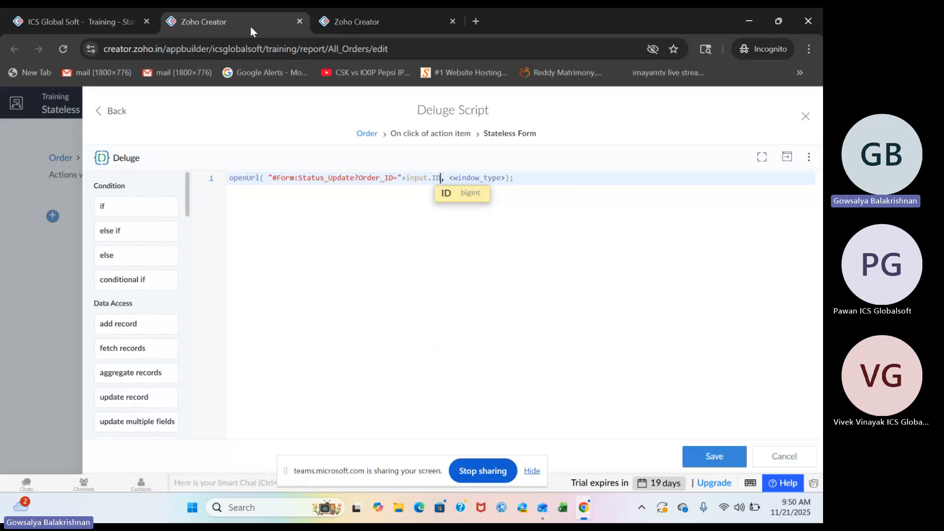
Set the openUrl window type to "popup window", remove its height and width argument, and save the script.
left_click(477, 182)
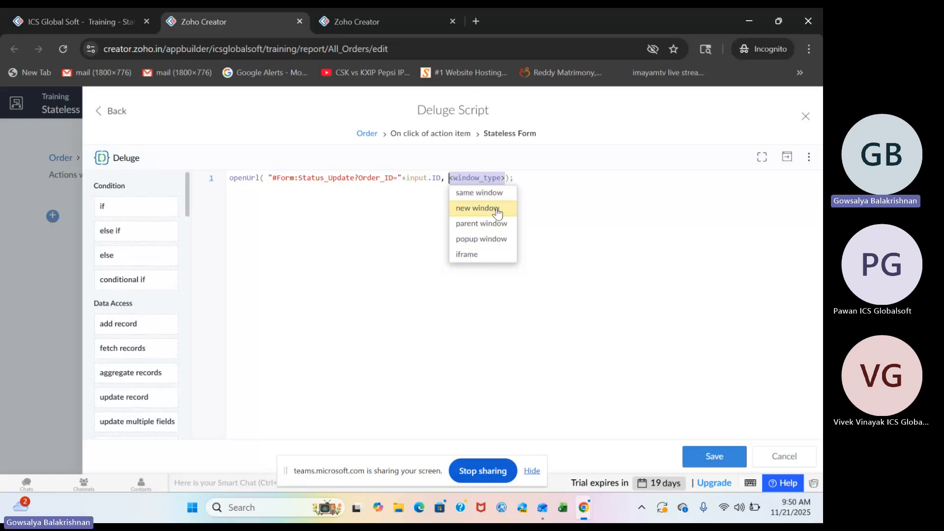
left_click(504, 239)
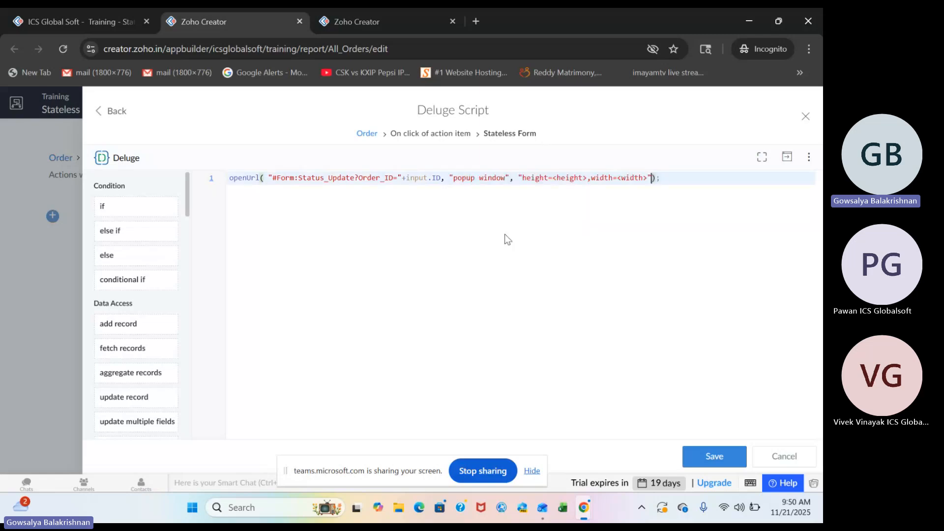
left_click(651, 175)
left_click_drag(652, 176, 507, 179)
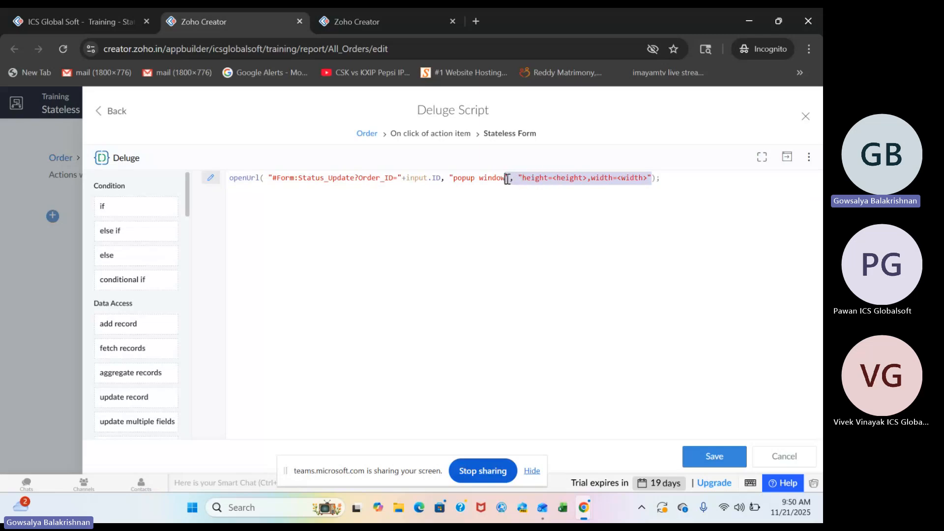
key("BackSpace")
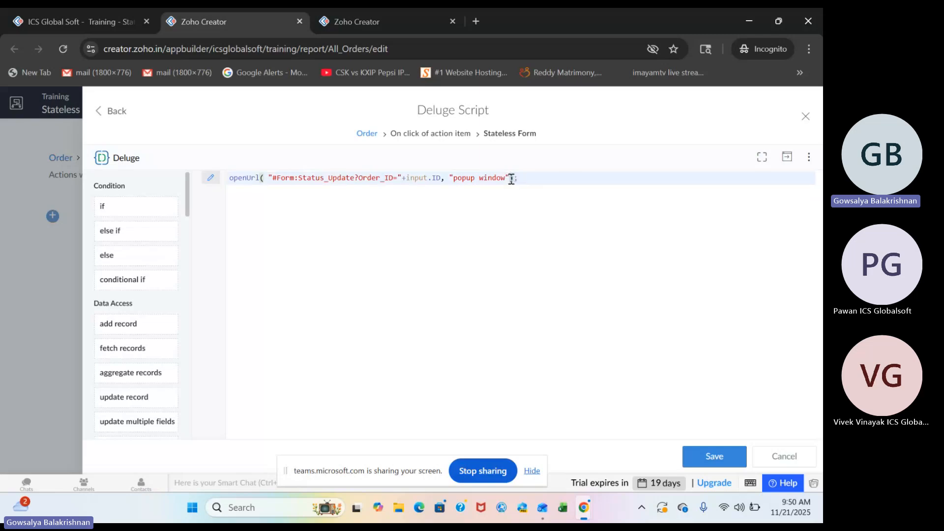
left_click(533, 180)
key("ctrl+s")
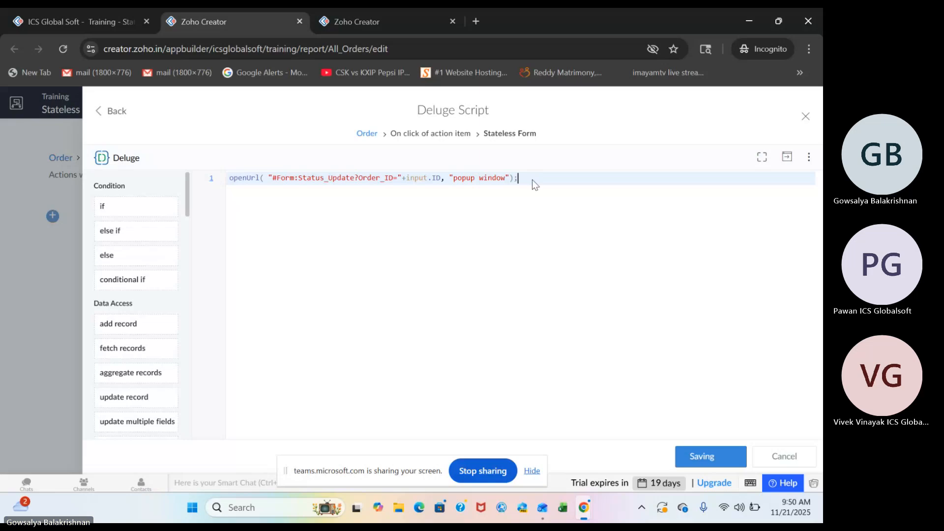
Close the script and the workflow, and create the Stateless Form action item in the All Orders report.
left_click(805, 116)
left_click(789, 100)
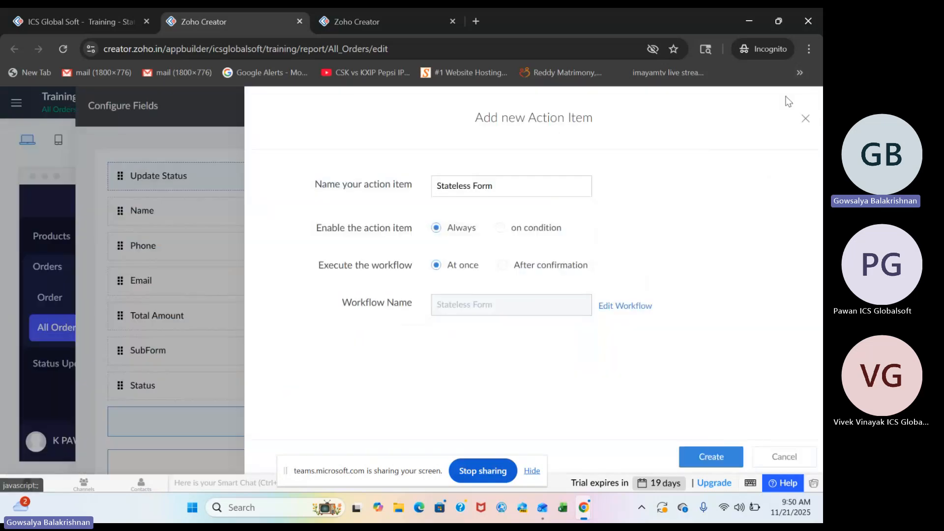
left_click(739, 458)
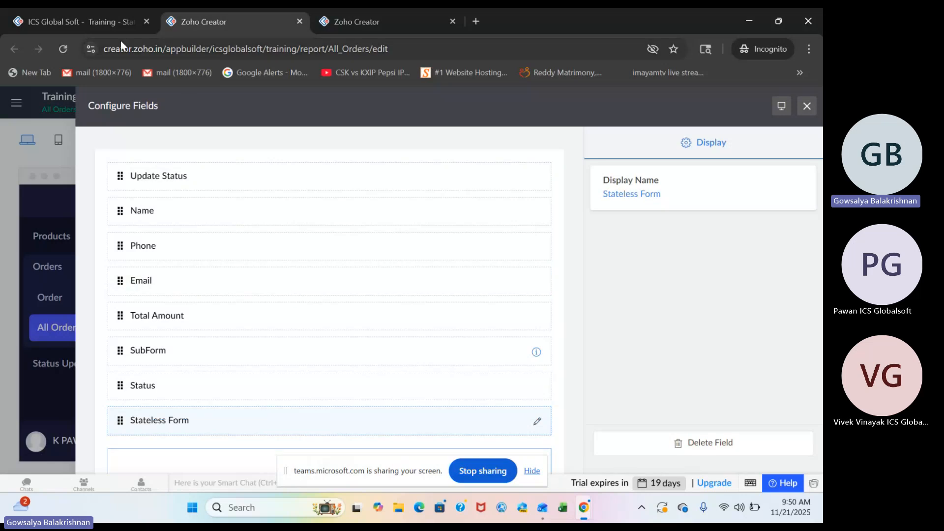
Reload the live Training app, open Stateless Form for the first order in All Orders, and choose Cancelled as the status.
left_click(79, 21)
left_click(60, 54)
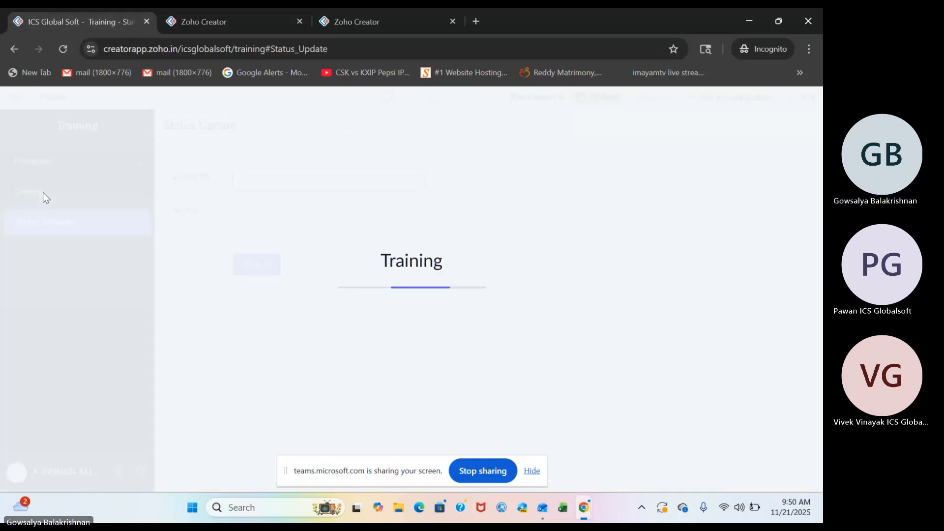
left_click(43, 192)
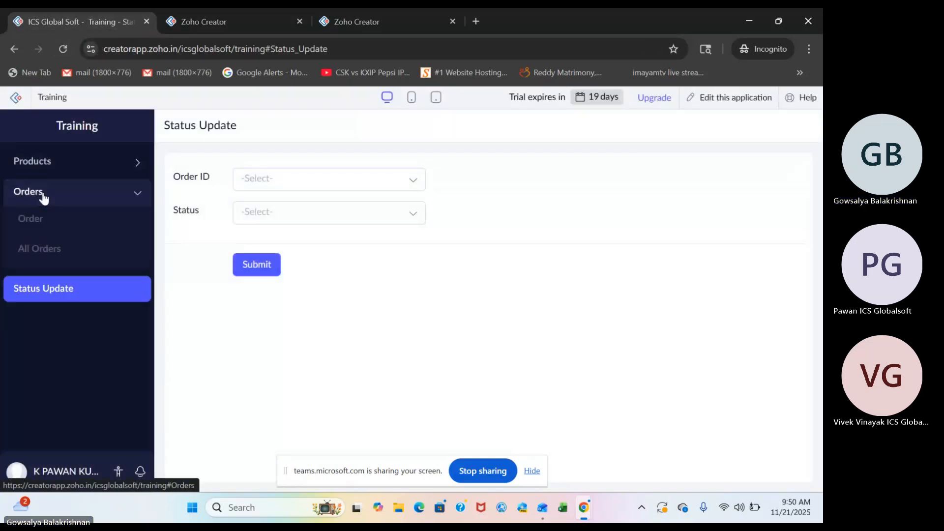
left_click(38, 248)
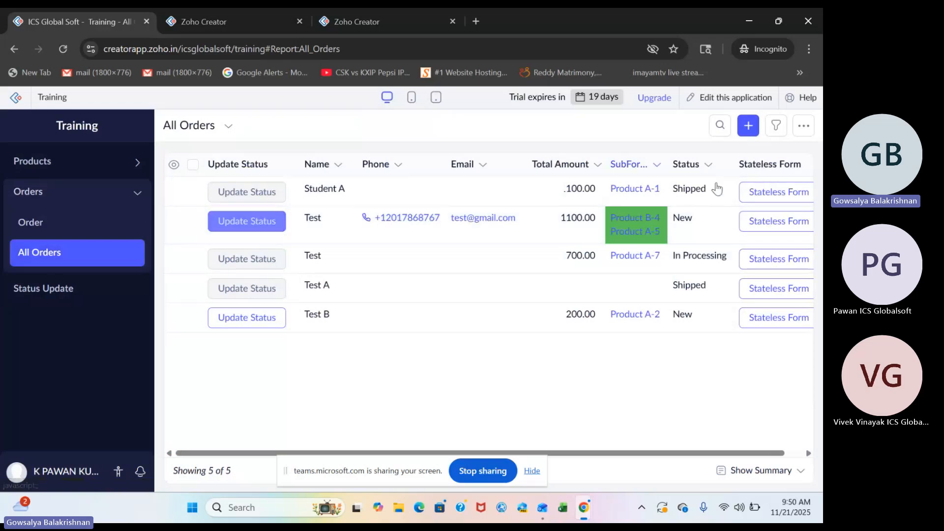
scroll(774, 236, "right", 1)
left_click(752, 192)
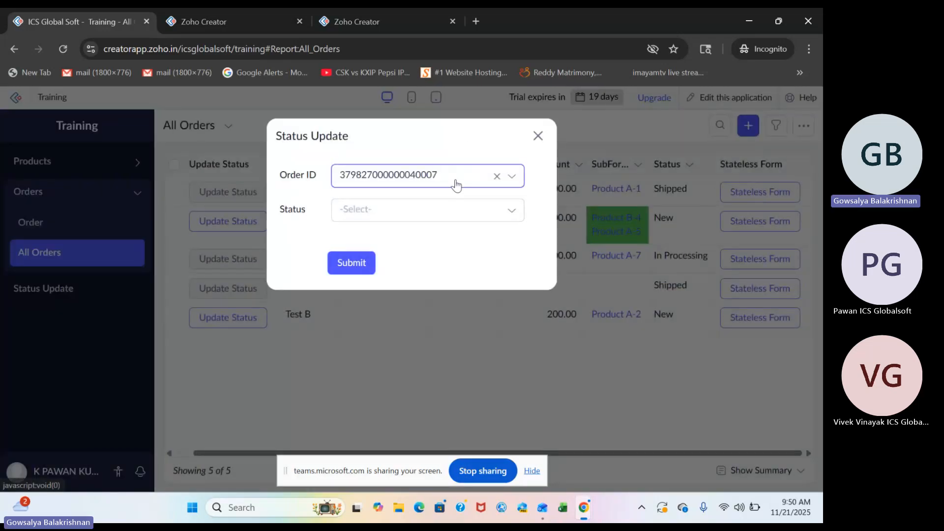
left_click(430, 201)
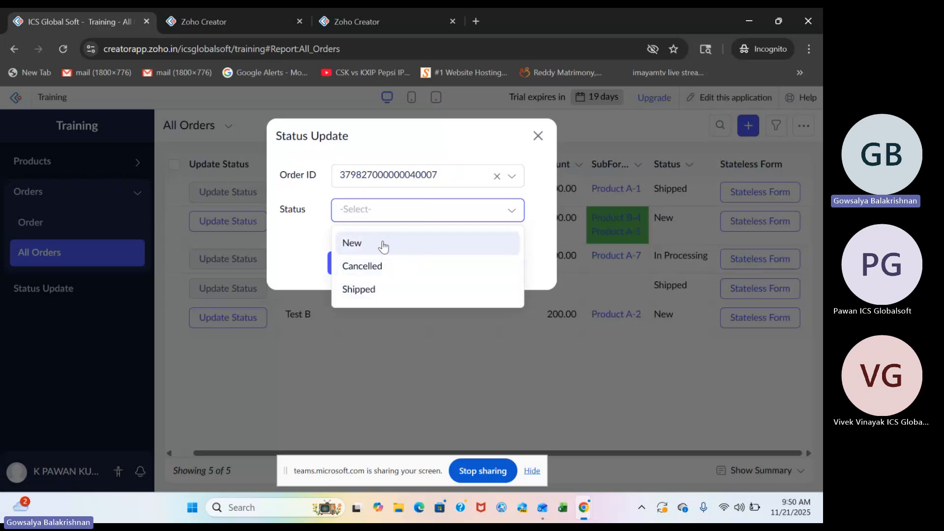
left_click(384, 269)
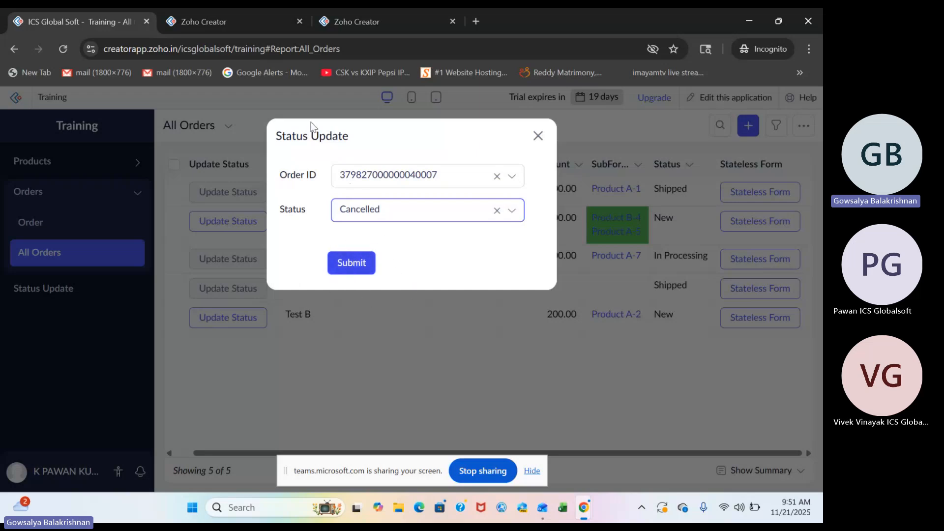
In the app builder, start a new form-event workflow and choose the Status Update form.
left_click(202, 20)
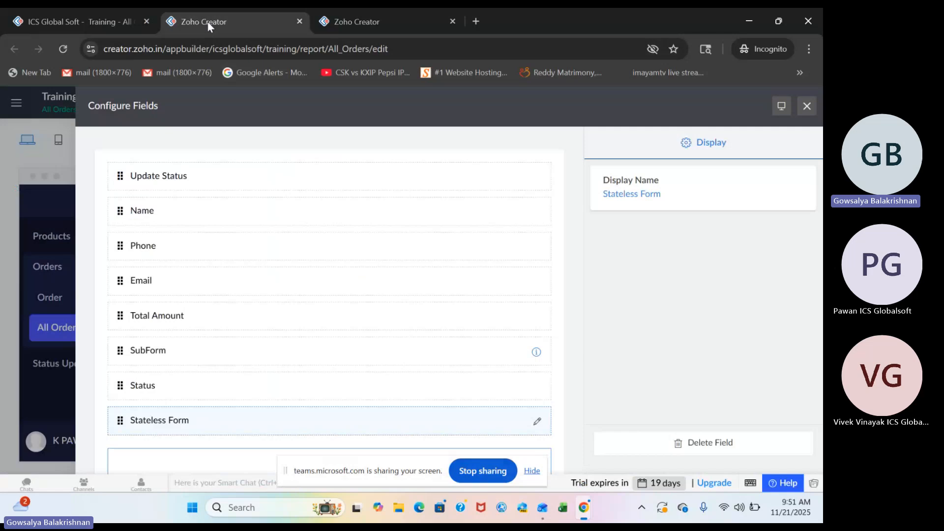
left_click(344, 20)
left_click(208, 101)
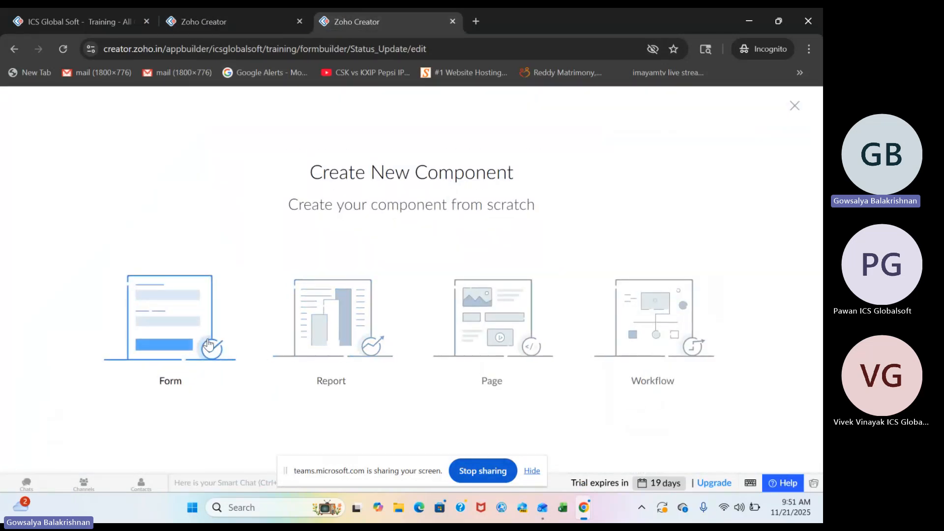
left_click(679, 334)
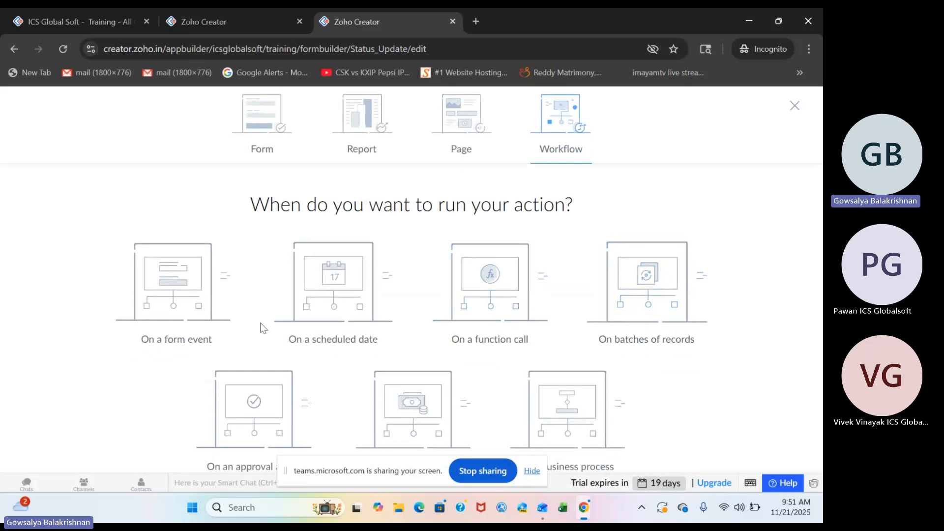
left_click(144, 308)
left_click(388, 209)
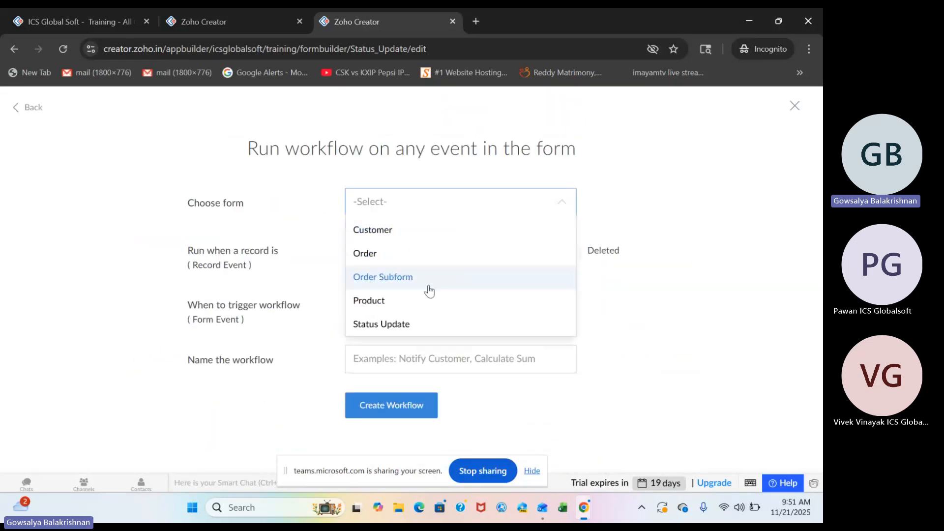
left_click(396, 324)
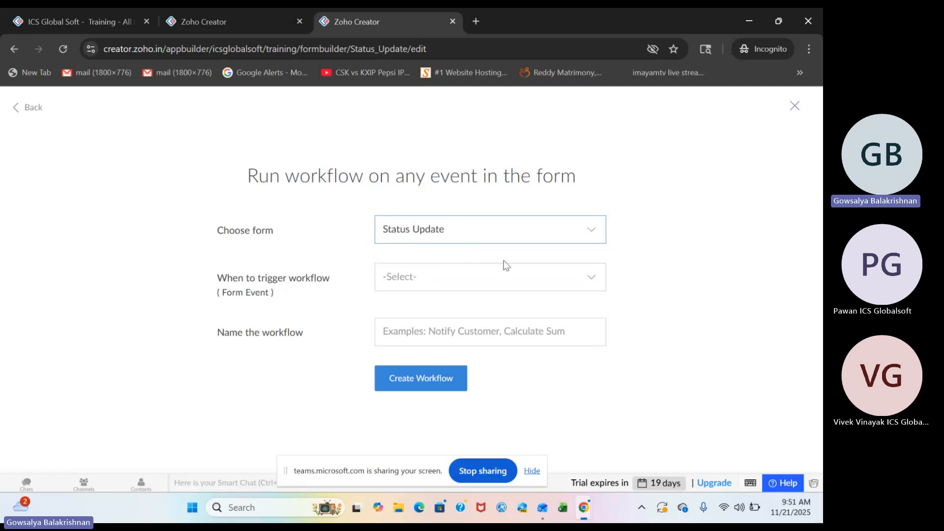
Trigger the workflow on click of the Submit button, name it "On Submit", and create it.
left_click(468, 282)
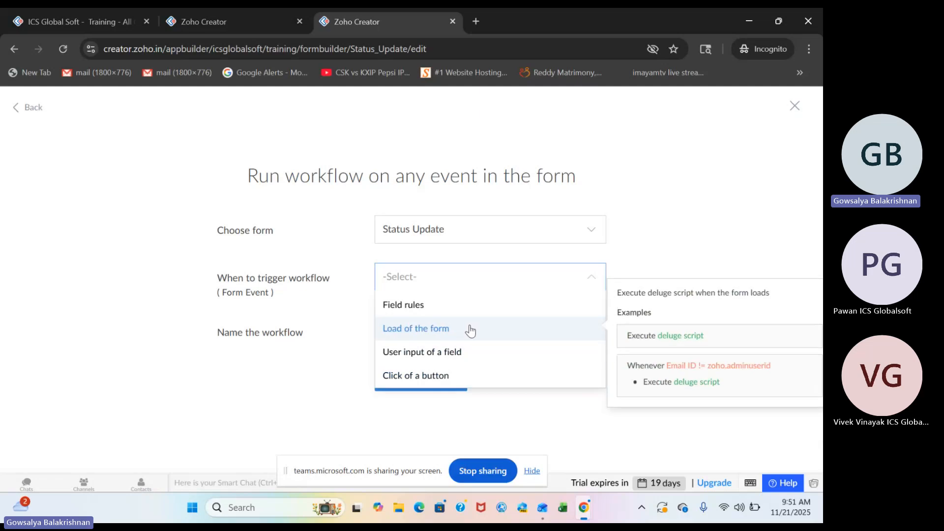
left_click(410, 376)
left_click(415, 315)
left_click(412, 337)
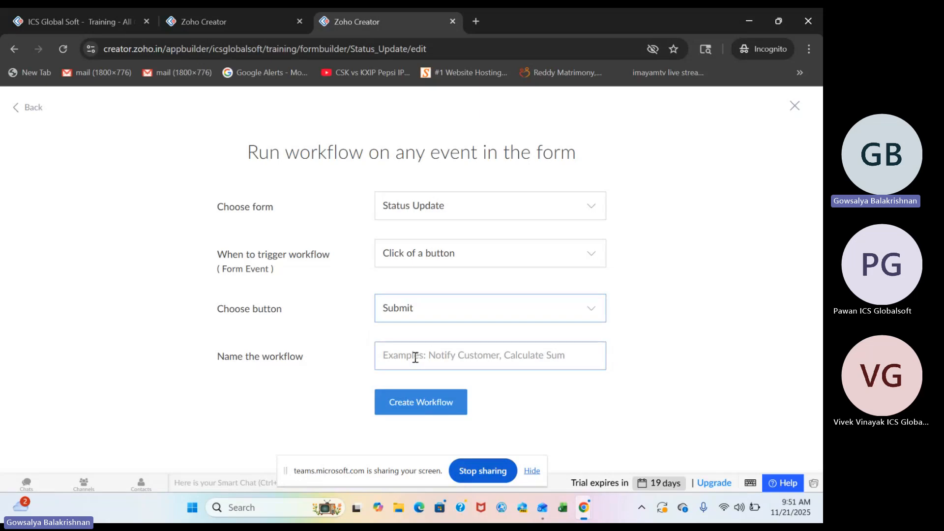
left_click(415, 357)
type("On Su")
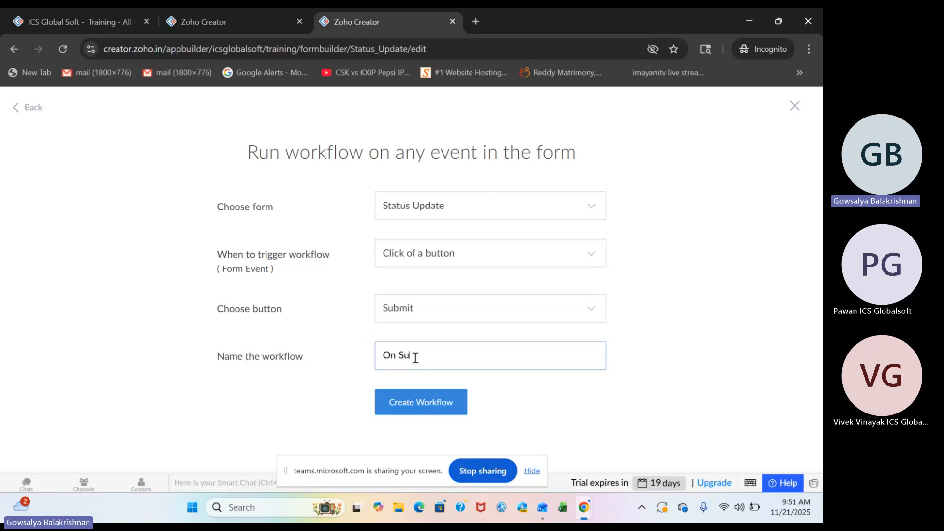
type("bmit")
left_click(423, 402)
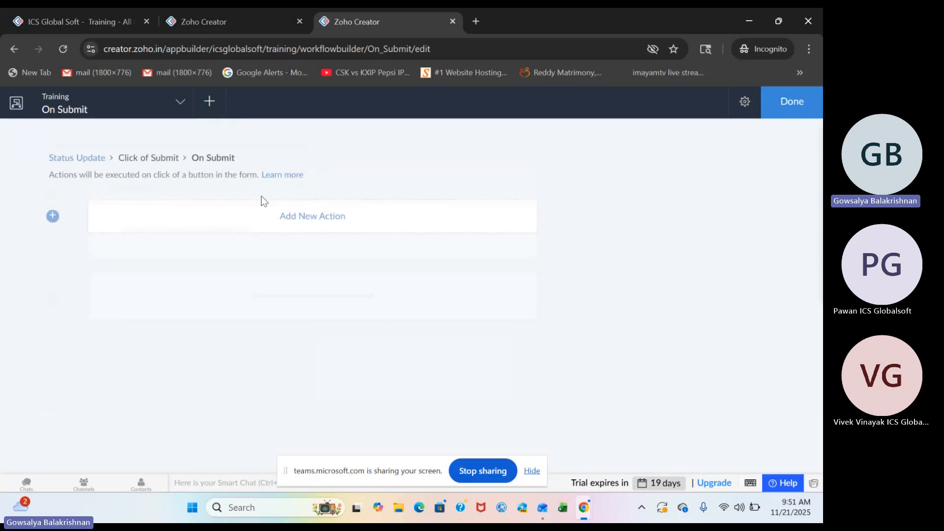
Add a Deluge script action to On Submit containing the fetch line "updateStatus = Order[ID == input.Order_ID];".
left_click(315, 225)
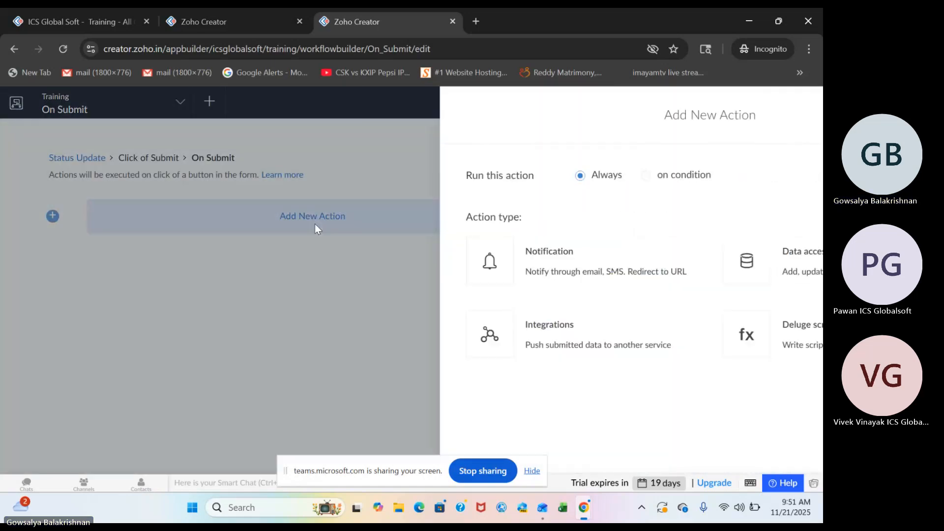
left_click(635, 322)
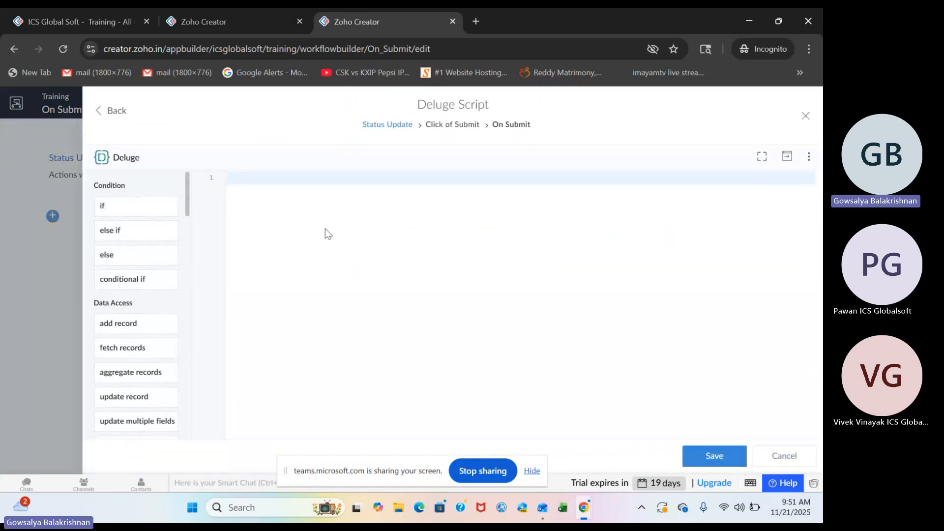
type("updateStatus = Order")
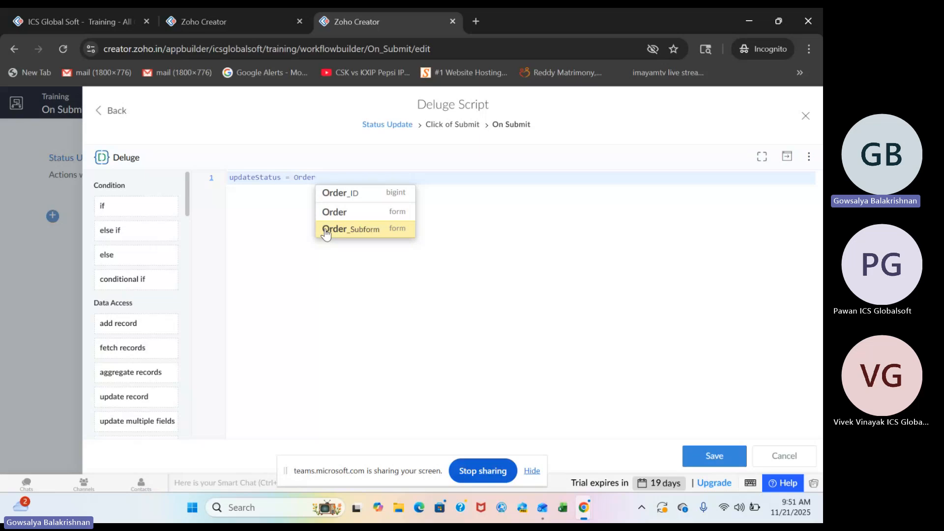
key("Up")
key("Return")
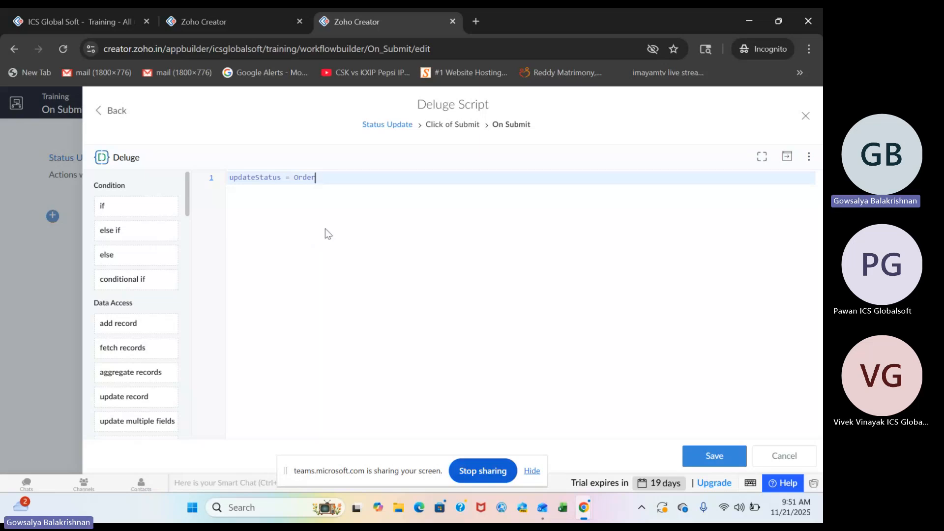
type("[ID == input.O")
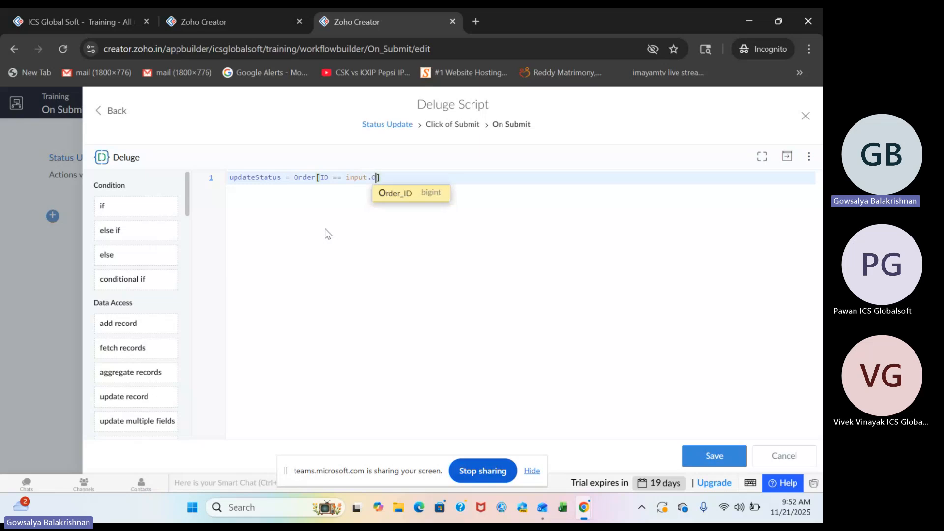
key("Return")
type("];")
key("Return")
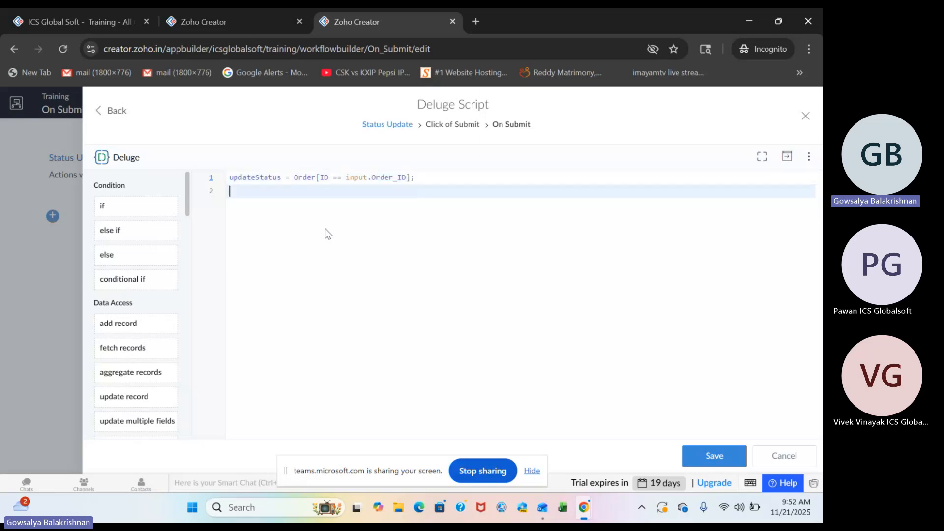
Add the line "updateStatus.Status = input.Status;" below the fetch line and save the script.
type("up")
double_click(253, 177)
key("ctrl+c")
double_click(237, 192)
key("ctrl+v")
type(".Status = input")
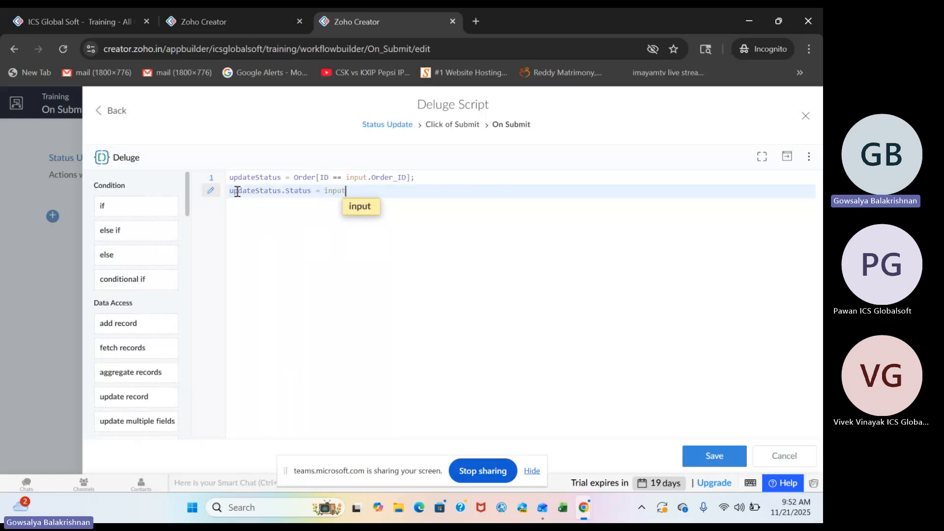
type(".Status")
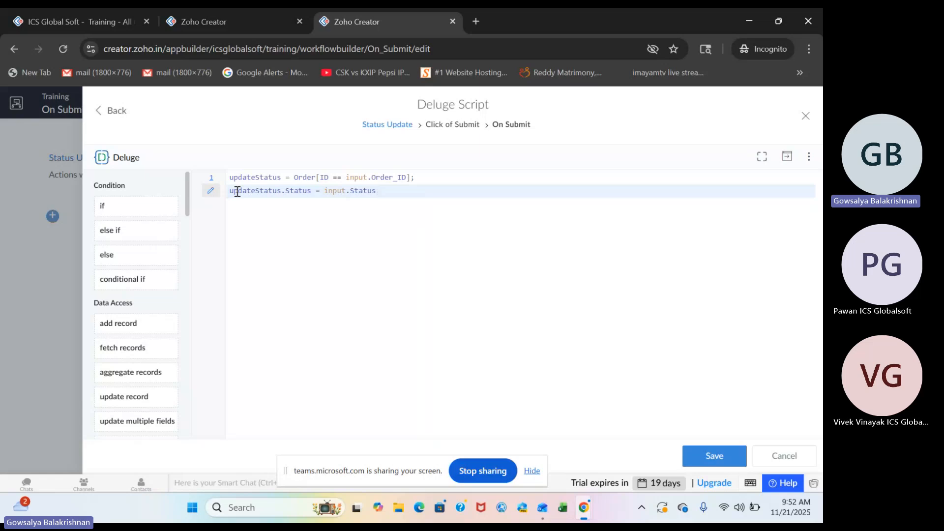
type(";")
key("ctrl+s")
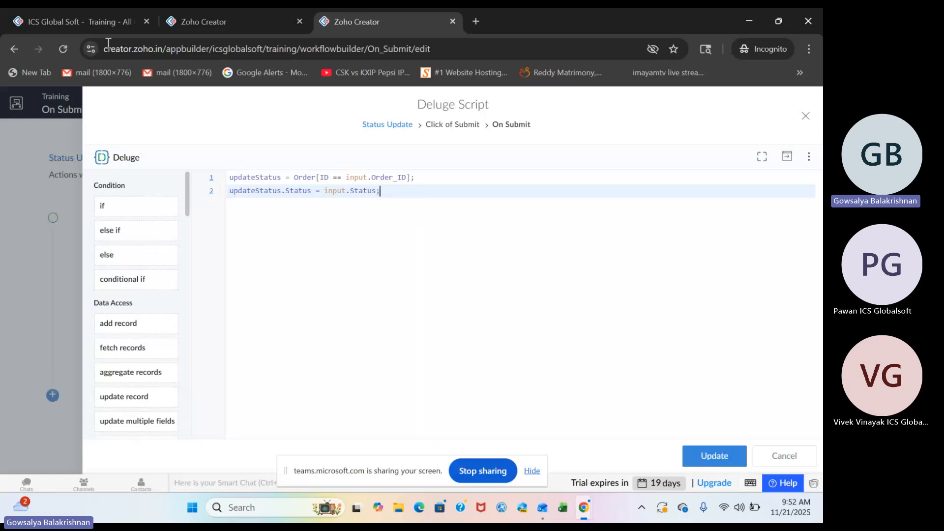
Reload the live All Orders report, open Stateless Form for the first order, and submit it with status New.
left_click(93, 17)
left_click(66, 39)
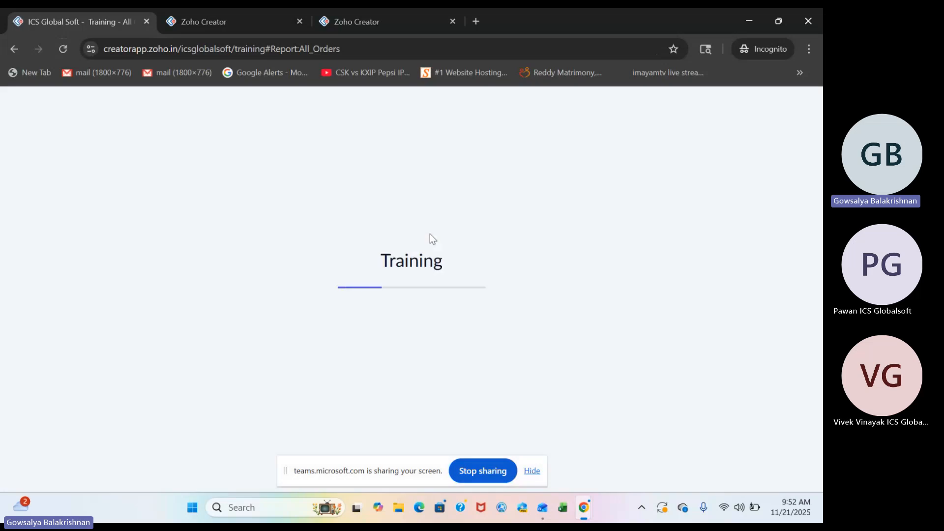
left_click(782, 190)
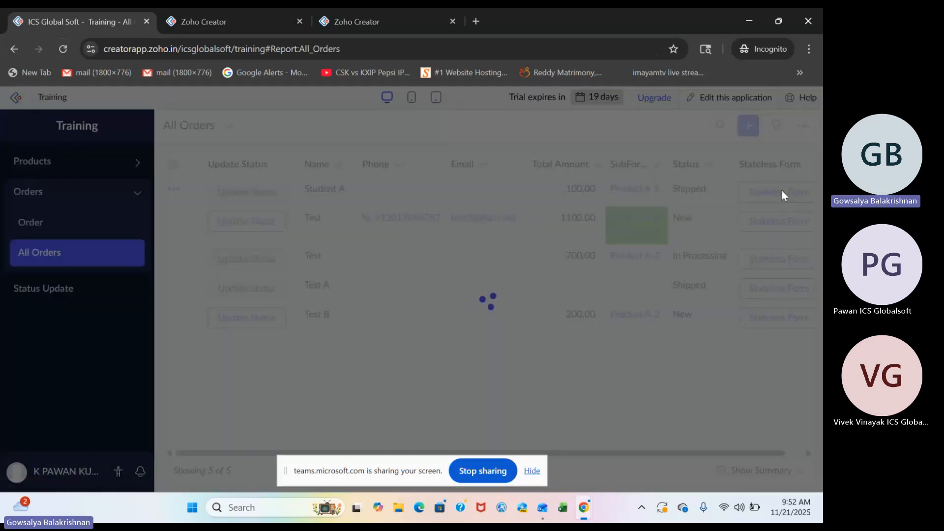
left_click(424, 210)
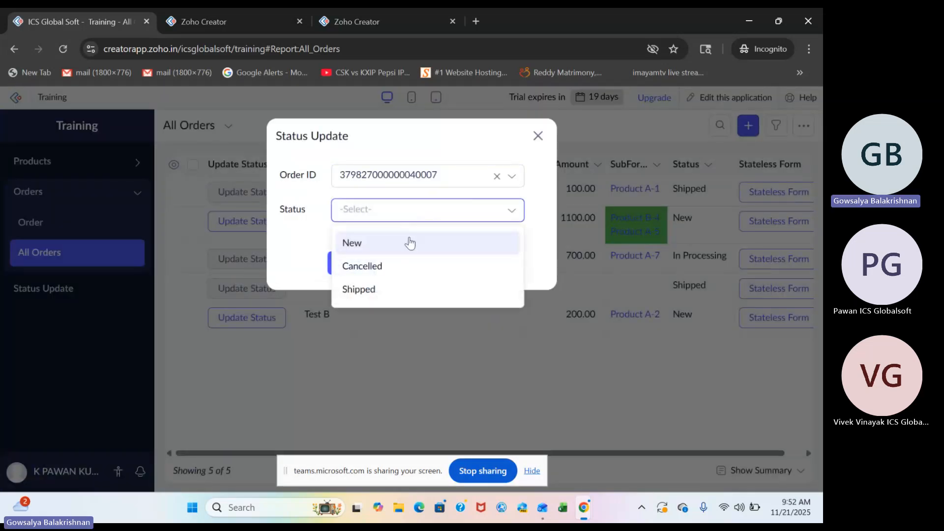
left_click(410, 243)
left_click(357, 263)
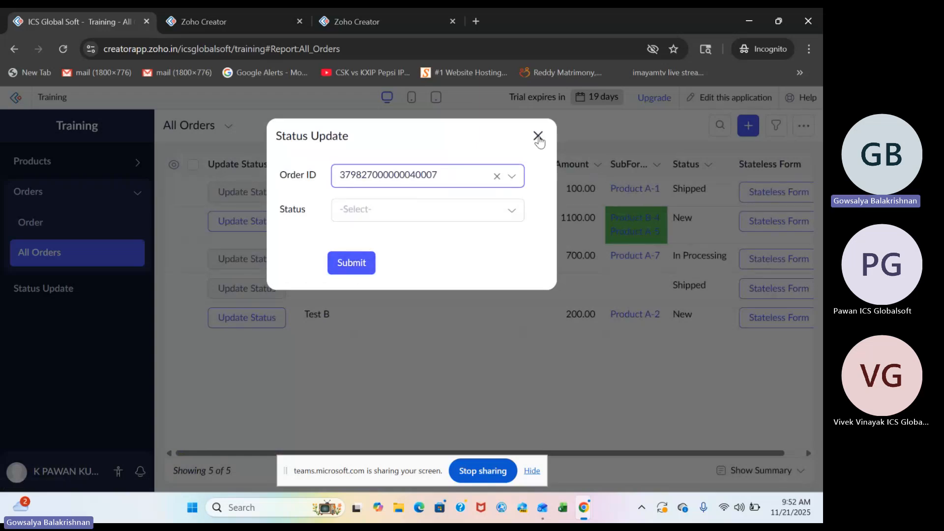
Reload All Orders, submit the first order's Stateless Form with status Cancelled, and reload the report again.
left_click(538, 136)
left_click(64, 49)
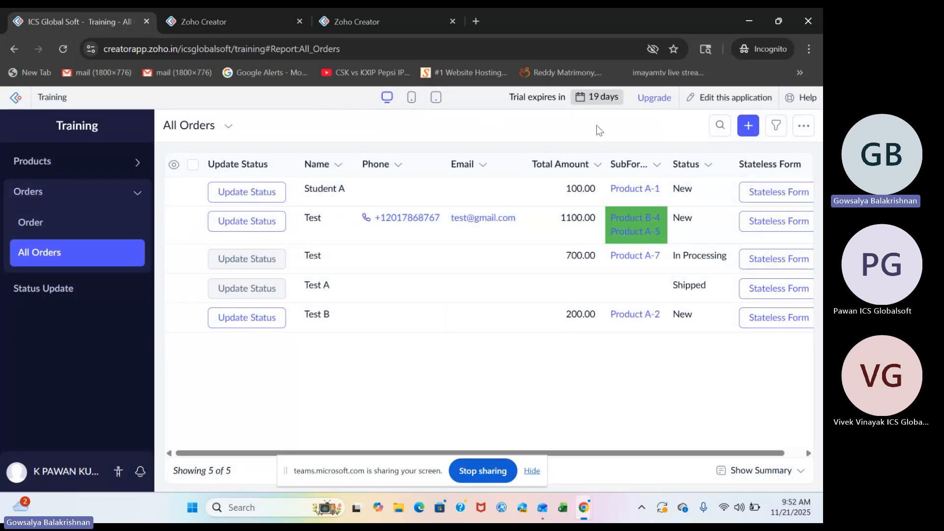
left_click(763, 186)
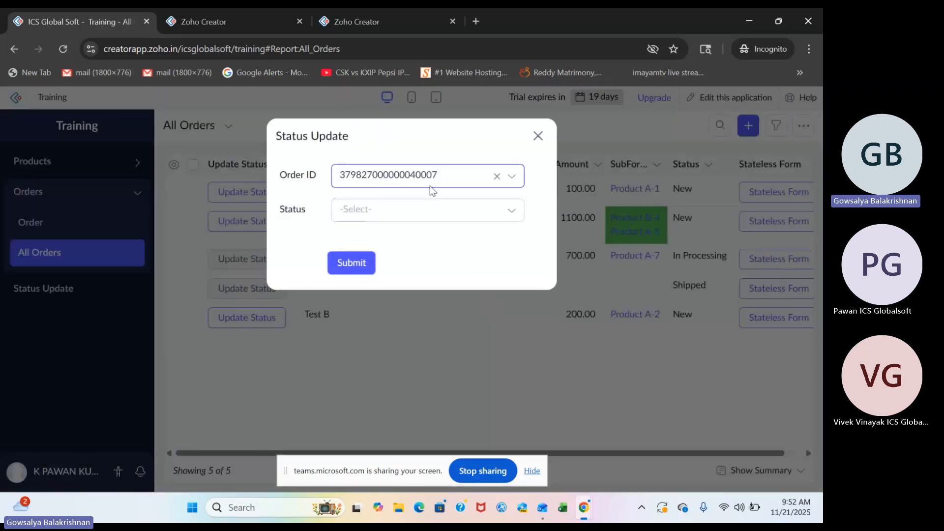
left_click(413, 212)
left_click(399, 268)
left_click(353, 265)
left_click(64, 48)
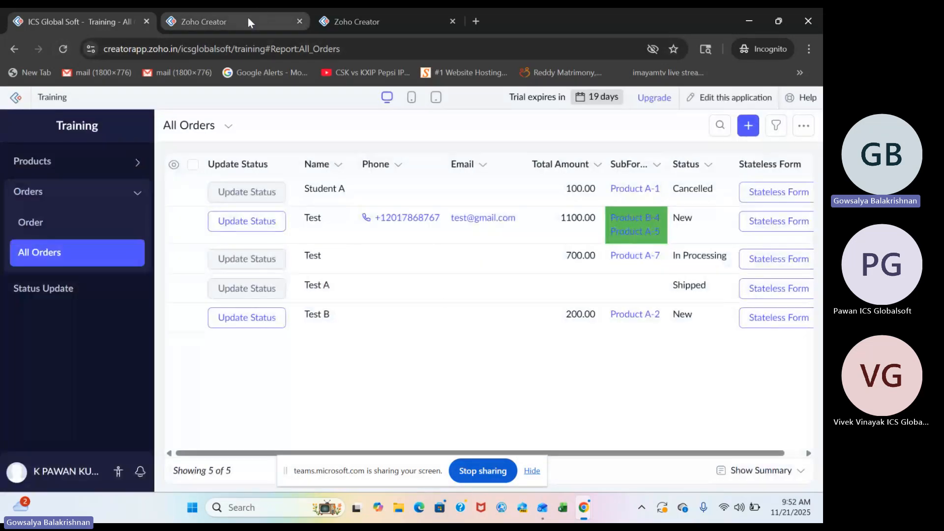
Add the line openUrl("#Script:page.refresh","Same Window"); below the status update in the On Submit script and save it.
left_click(248, 20)
left_click(391, 40)
left_click(383, 22)
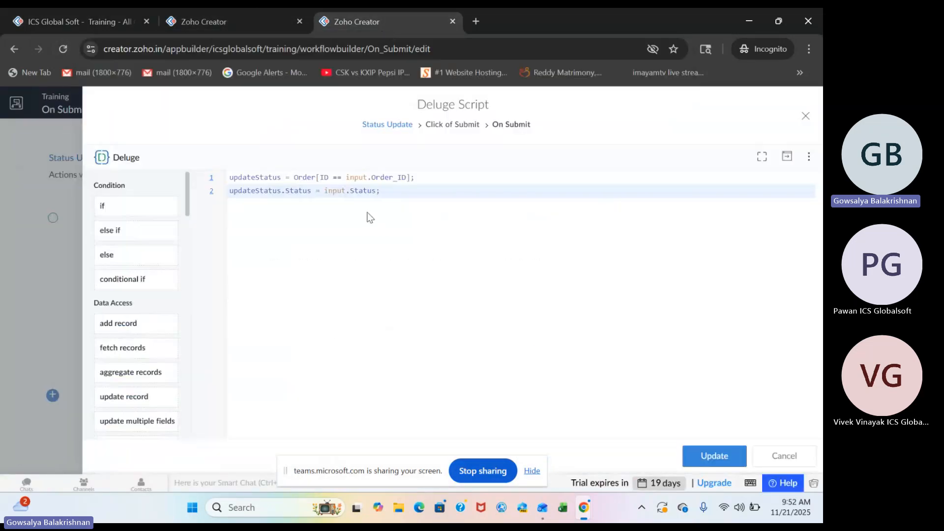
key("Return")
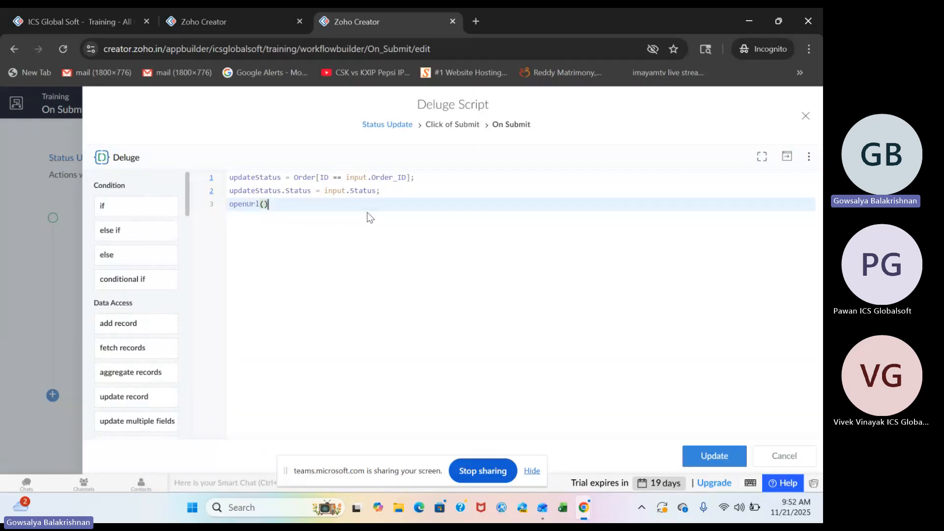
key("BackSpace")
key("BackSpace")
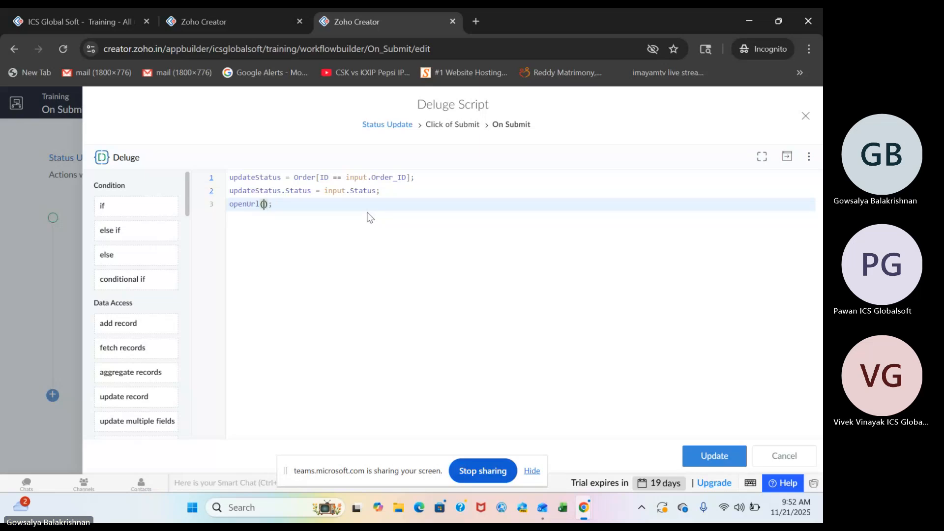
type("\"")
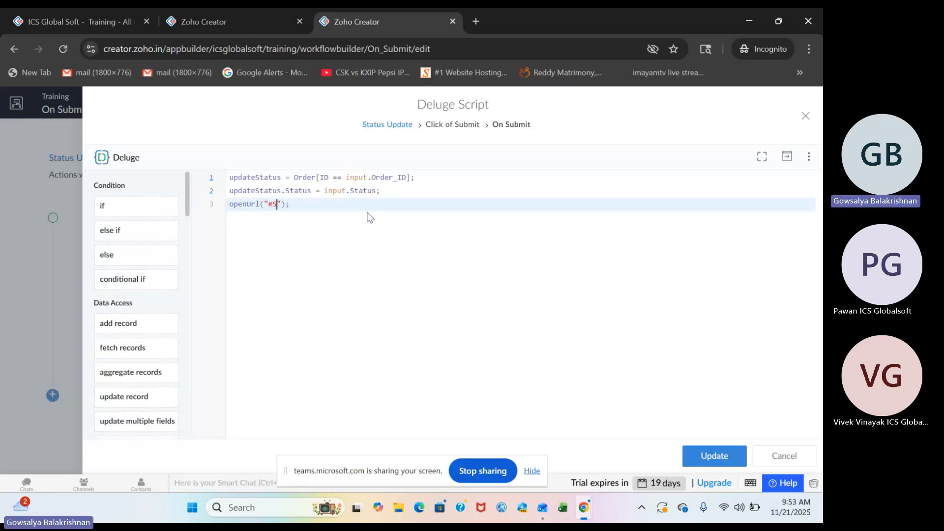
type("#Script:page.refresh\",\"Same Wi")
type("ndow")
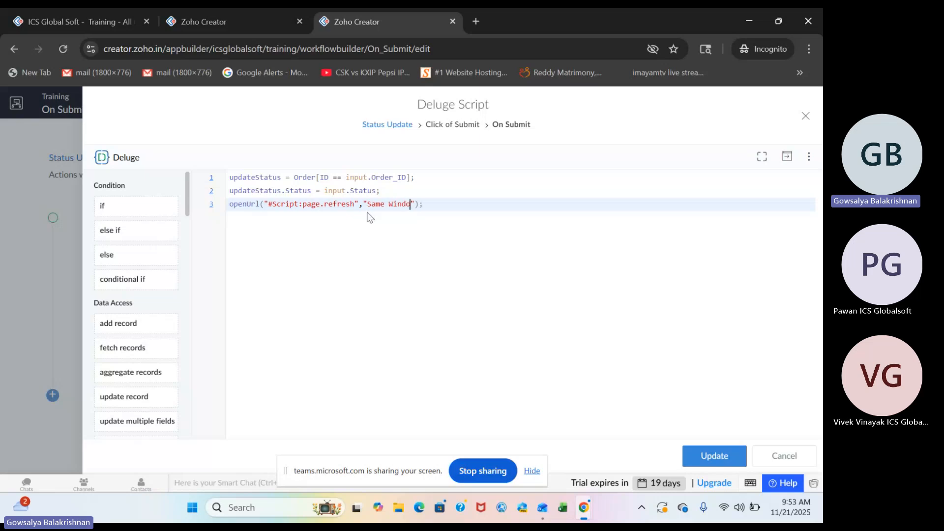
key("ctrl+s")
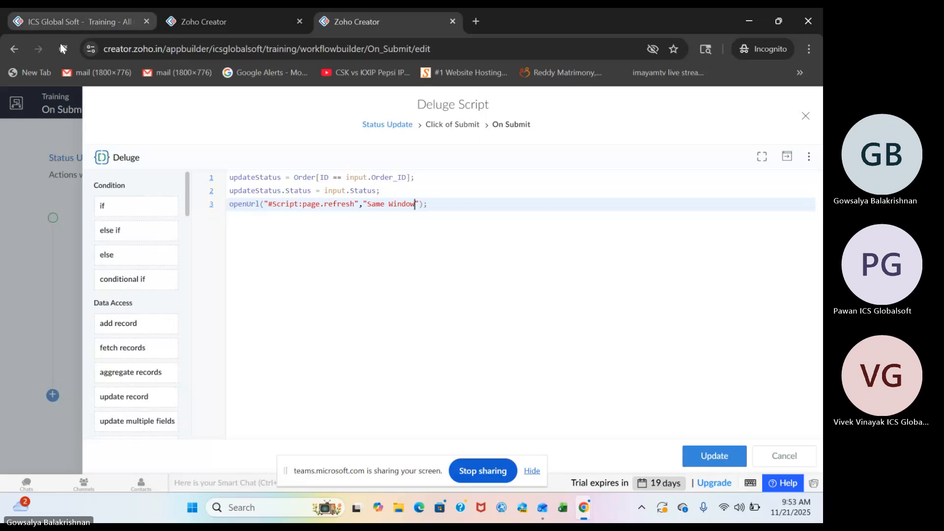
Reload the live All Orders report, open Stateless Form for the first order, and submit it with status Shipped.
left_click(114, 20)
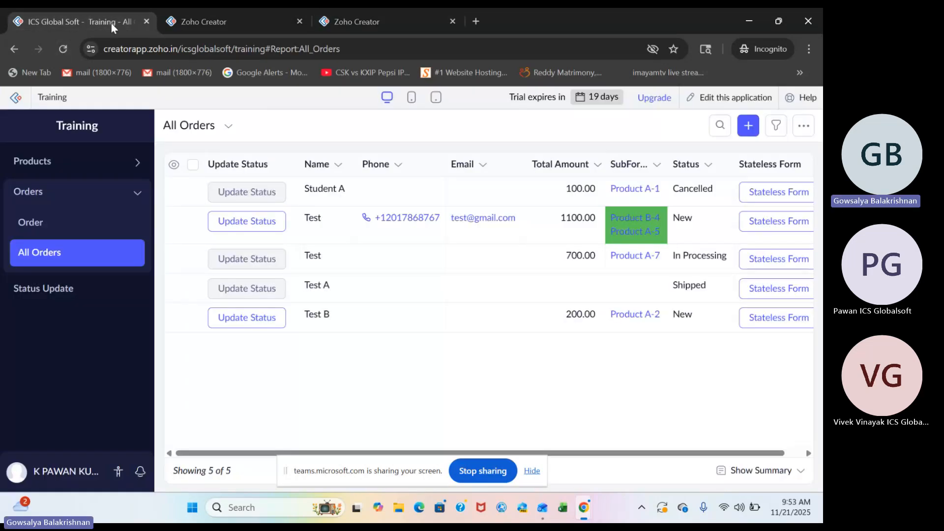
left_click(63, 49)
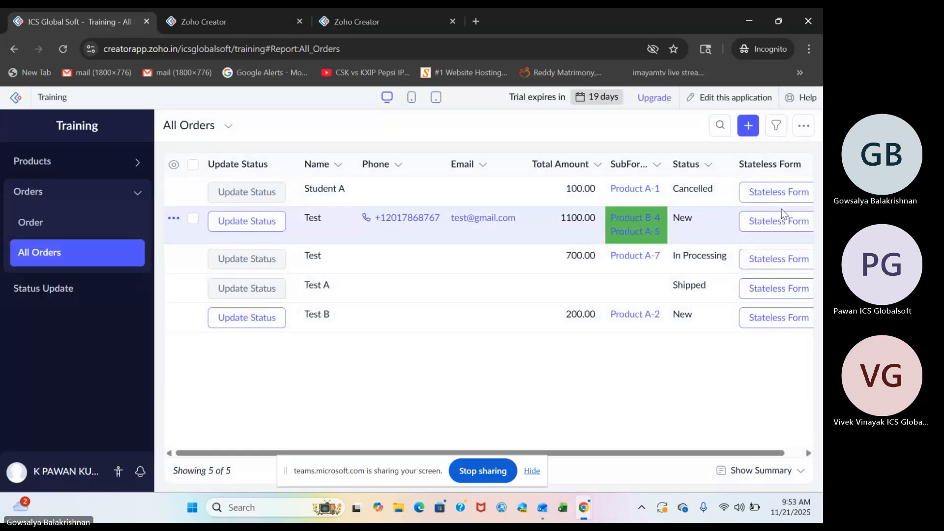
left_click(767, 191)
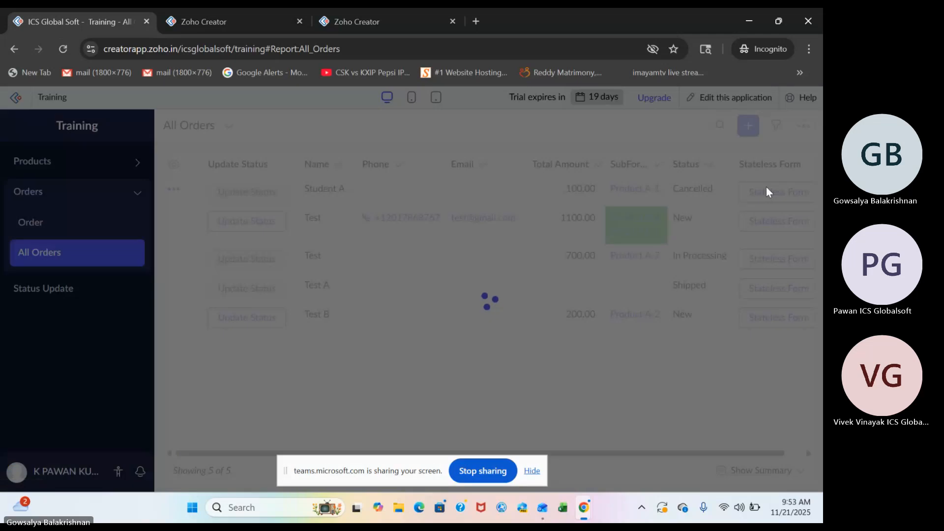
left_click(369, 203)
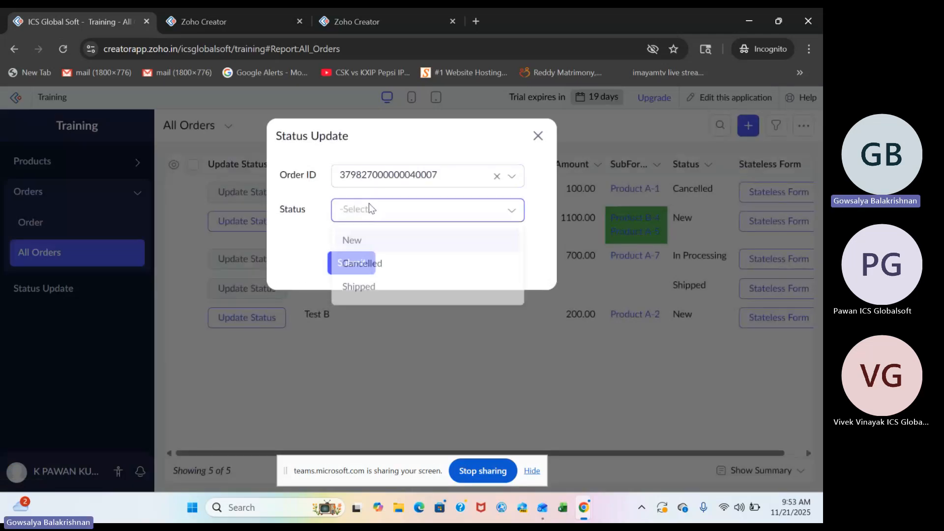
left_click(364, 287)
left_click(351, 262)
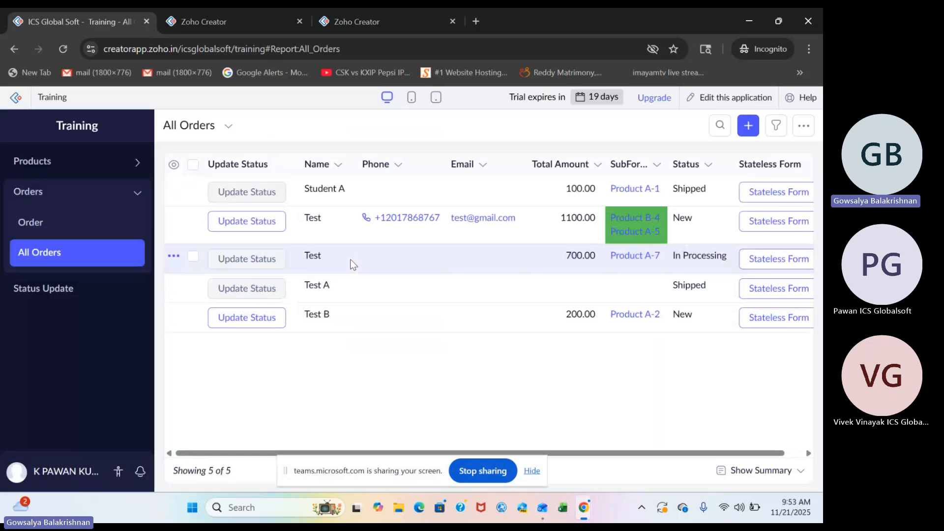
Search the web for "functionality based url zoho creator" in a new browser tab.
left_click(476, 21)
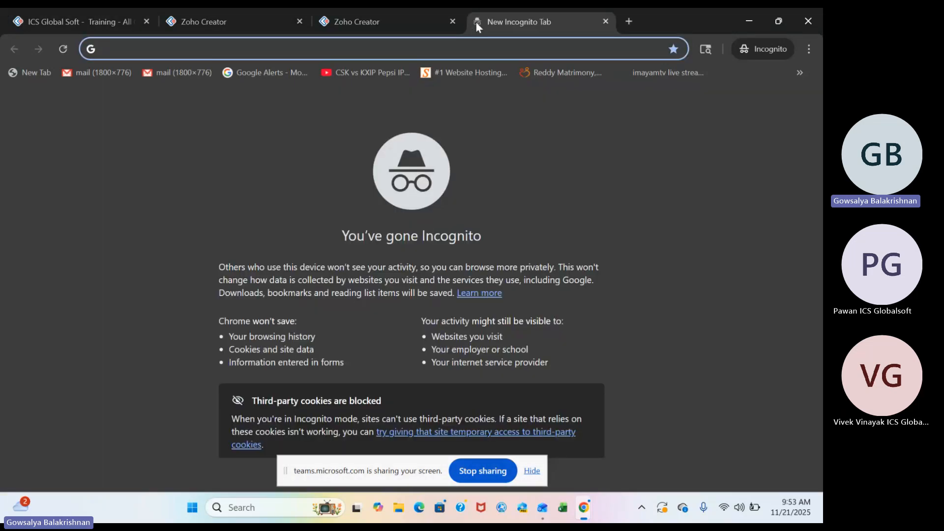
type("functionality")
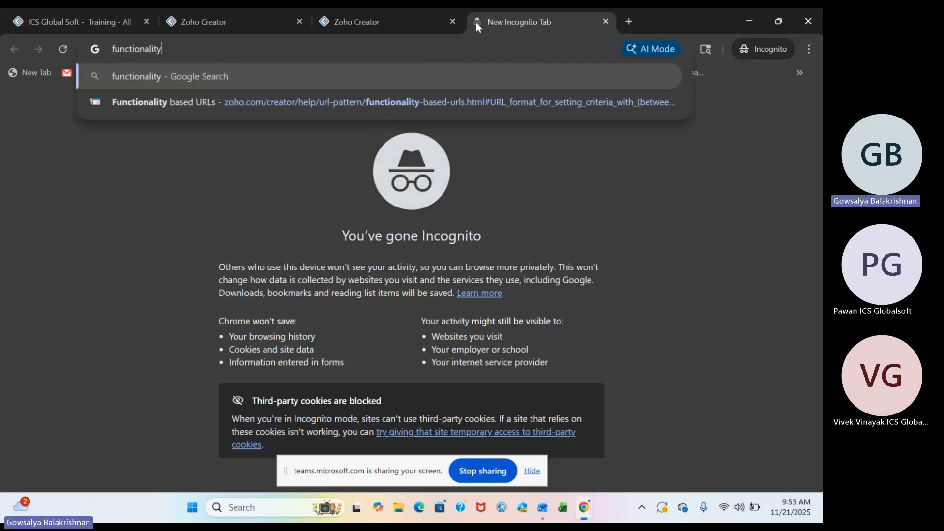
type(" based url")
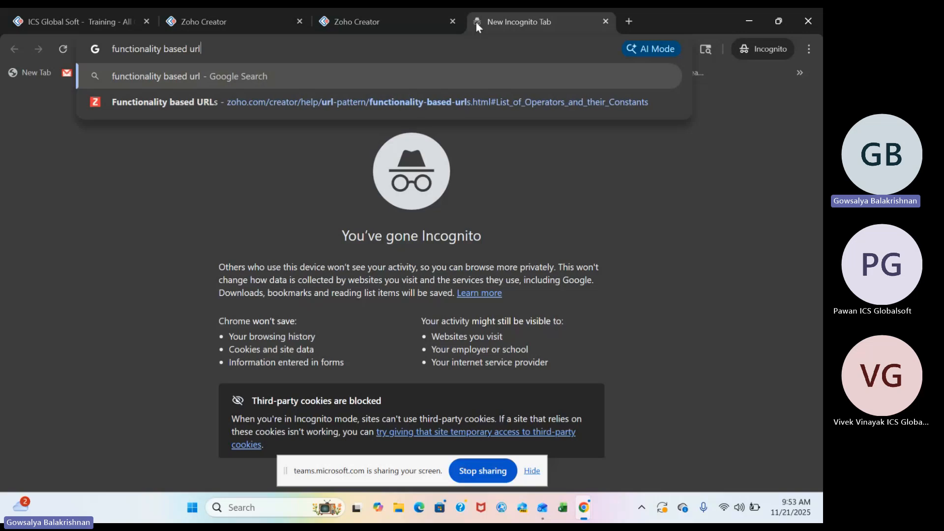
type(" zoho crea")
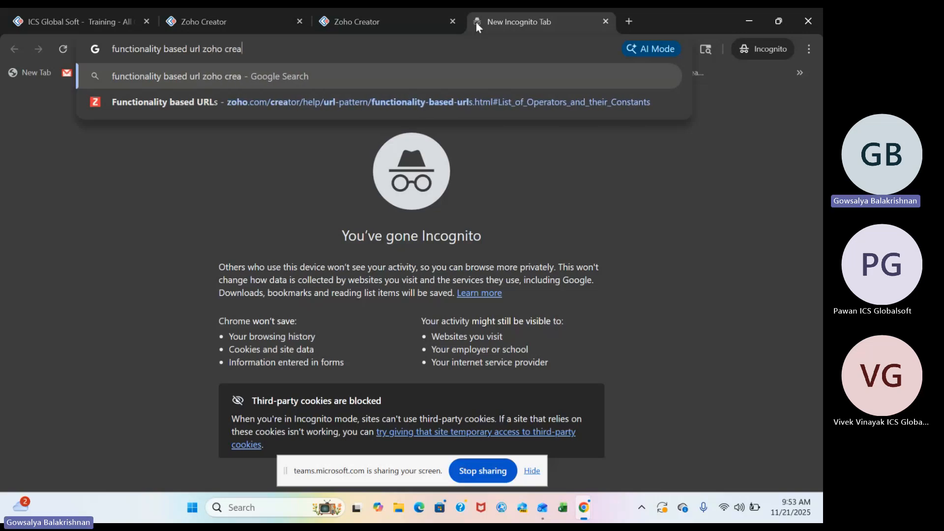
type("tor")
key("Return")
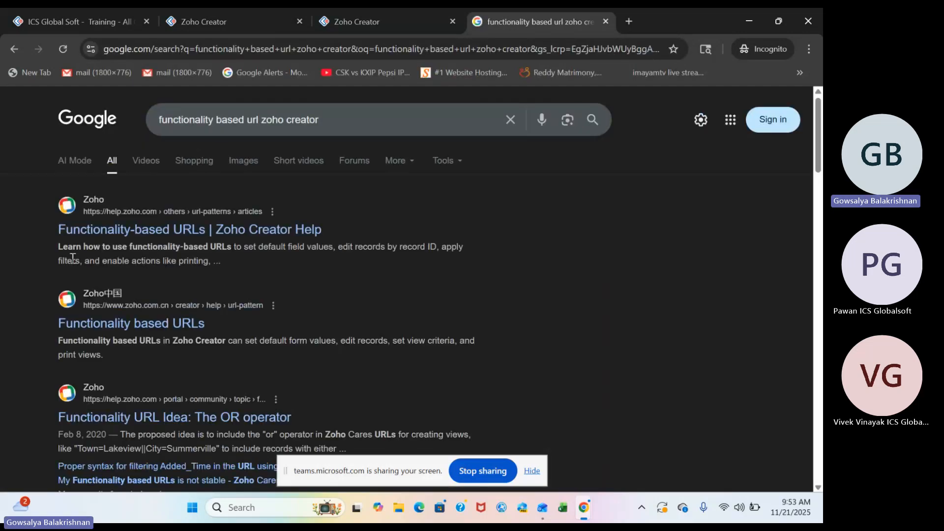
Open the Functionality-based URLs article from Zoho Creator Help and skim its sections on forms and reports.
left_click(145, 225)
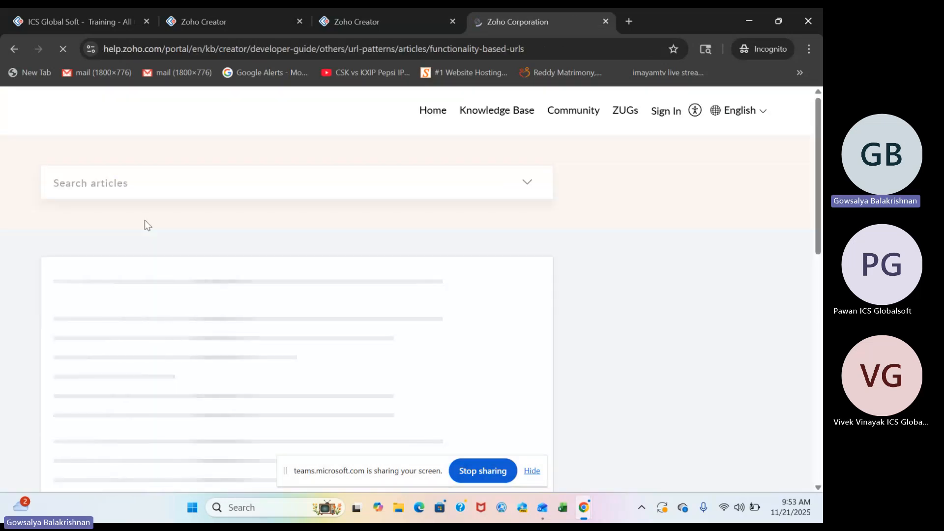
scroll(358, 440, "down", 10)
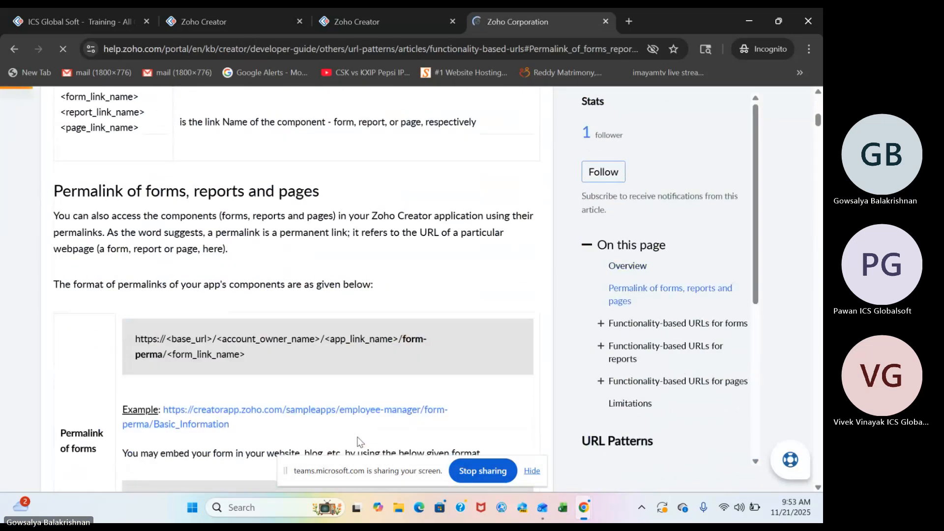
scroll(359, 441, "up", 5)
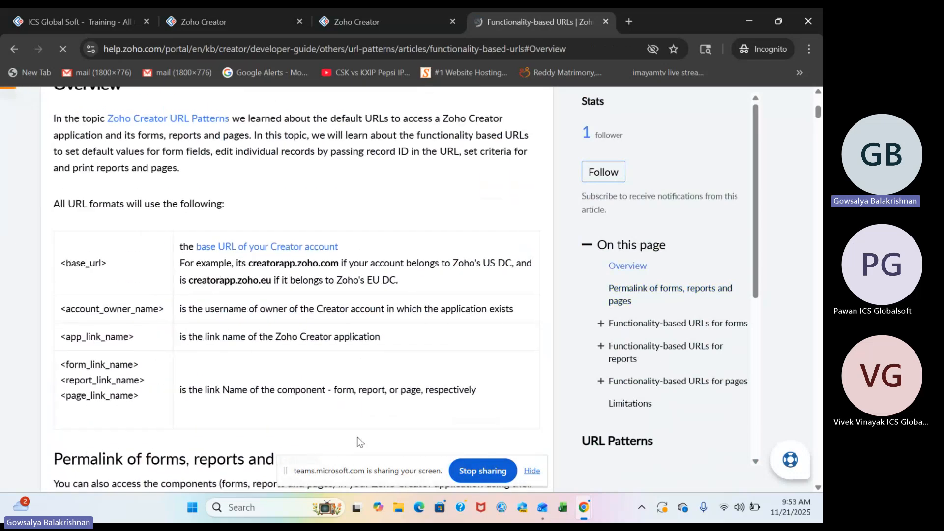
scroll(359, 442, "down", 15)
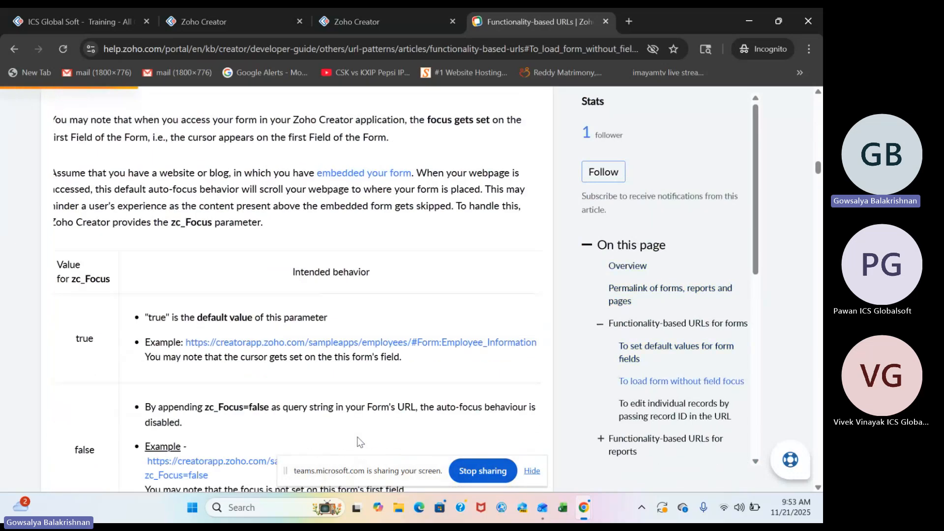
scroll(359, 441, "down", 6)
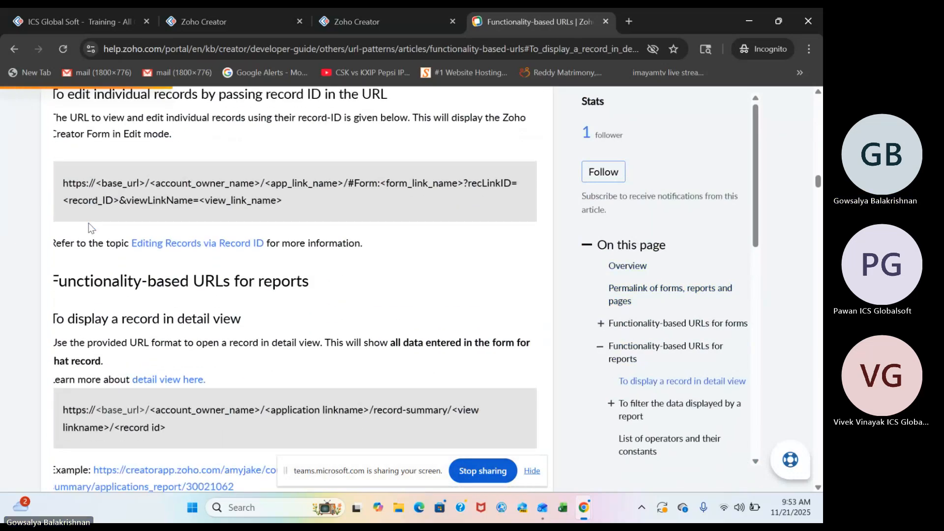
Return to the search results and search the web for "page refresh url zoho creator" instead.
left_click(17, 52)
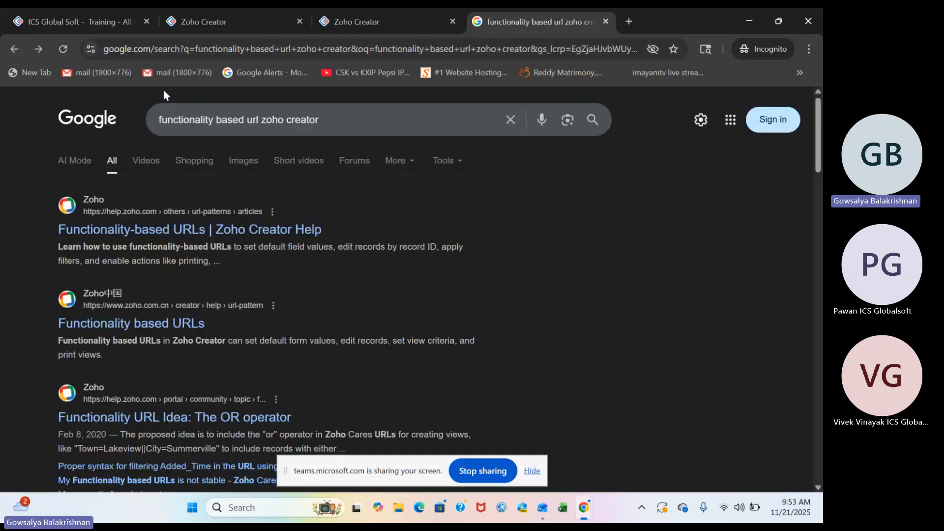
triple_click(178, 49)
type("pa")
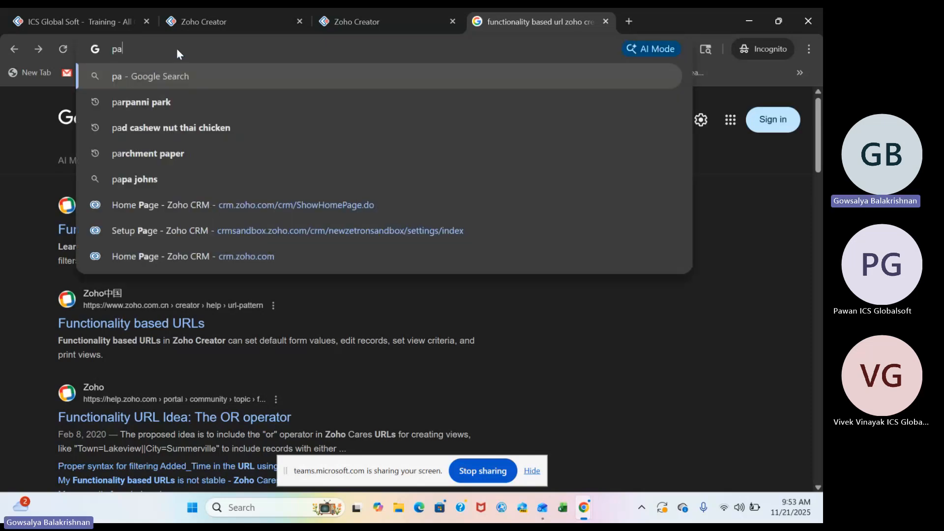
key("BackSpace")
key("Escape")
type("page ")
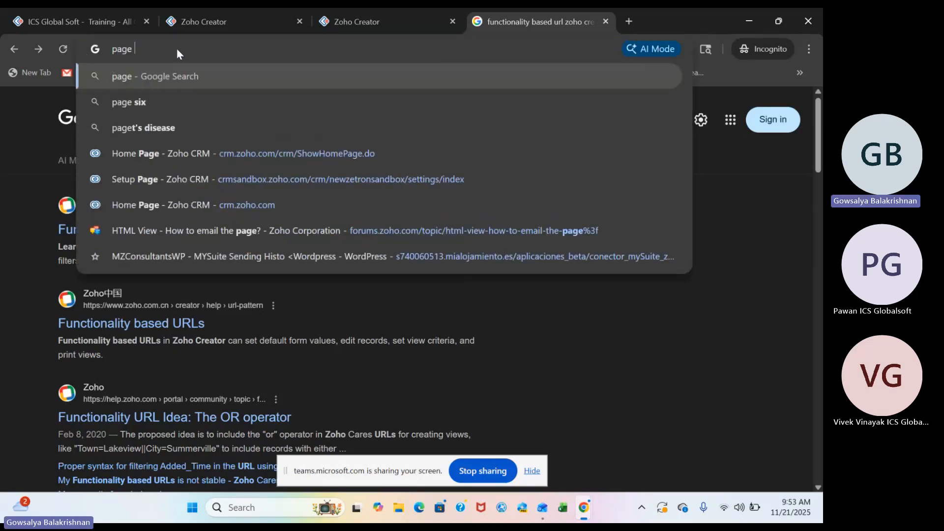
type("refresh")
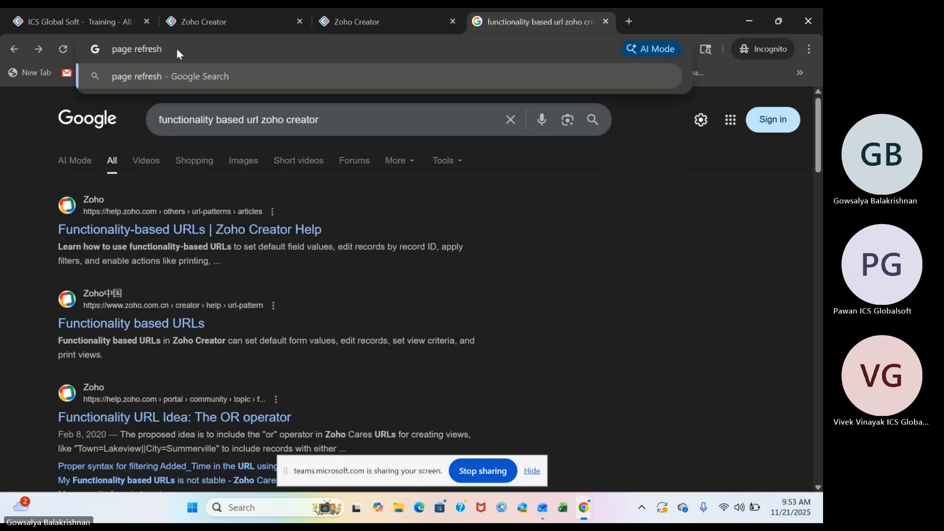
type(" url zoho cre")
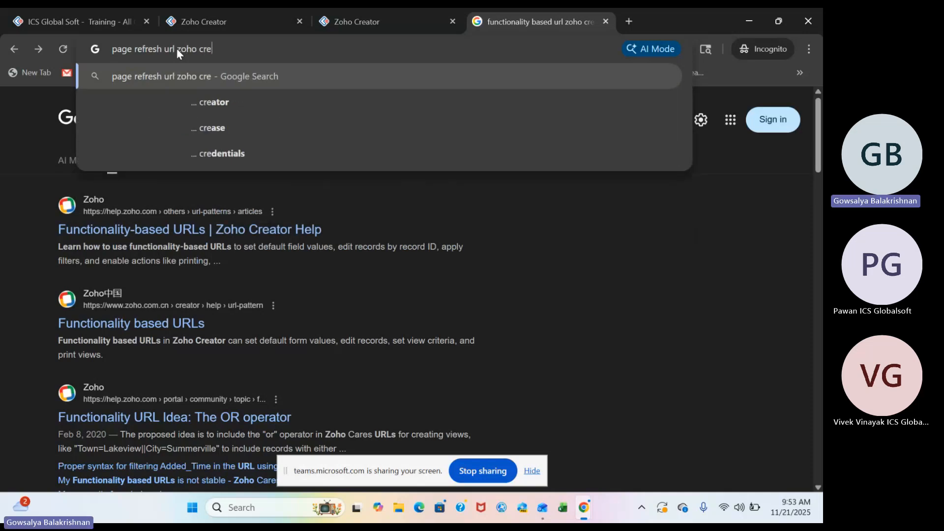
type("ator&oq=page+refresh+url+zoho+creator&gs_lcrp=EgZjaHJvbWUyBggAEEUYOTIHCA...")
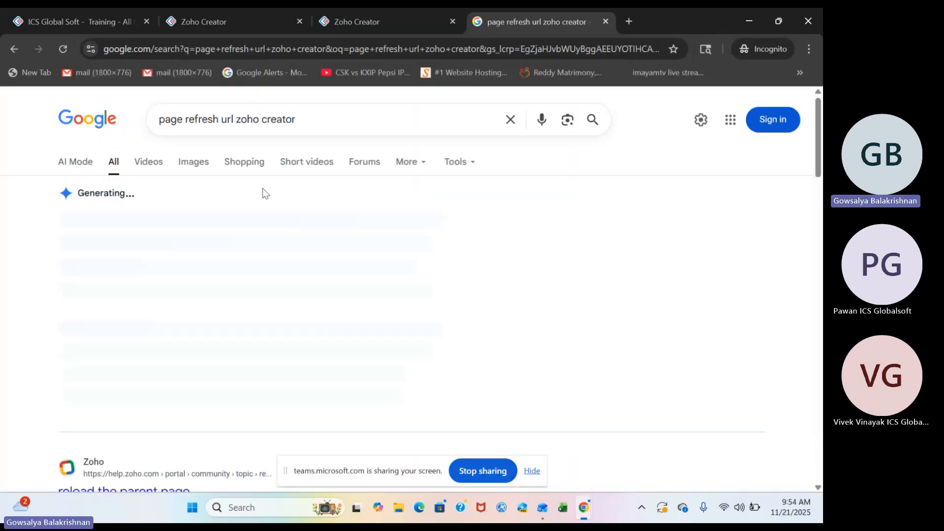
Open the Navigation-based URLs help article and highlight the #Script:page.back entry, followed by the #Script:page.reload or #Script:page.refresh entry.
scroll(247, 303, "down", 5)
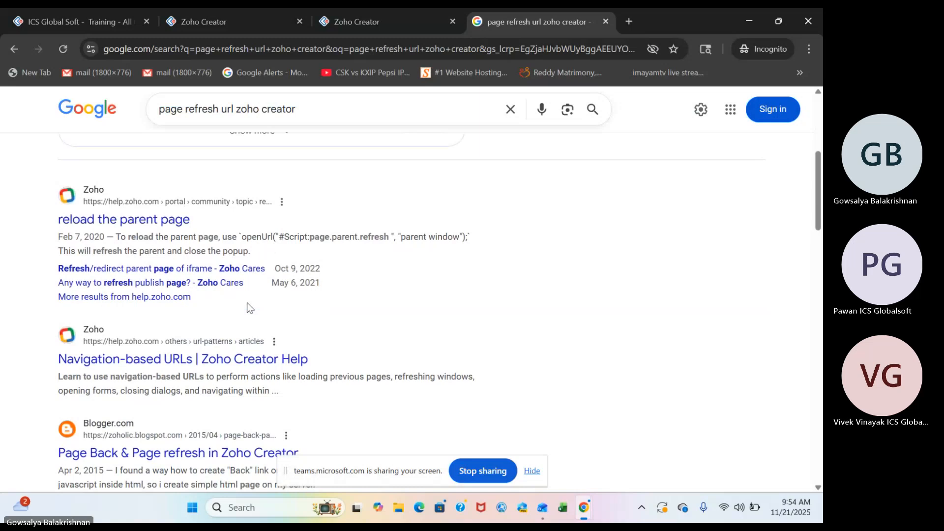
scroll(247, 302, "down", 7)
scroll(136, 165, "up", 6)
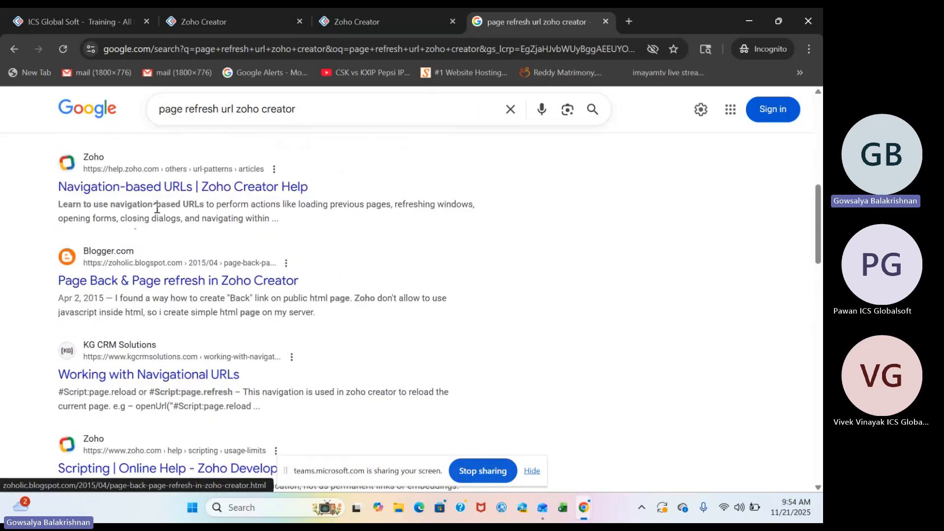
left_click(190, 188)
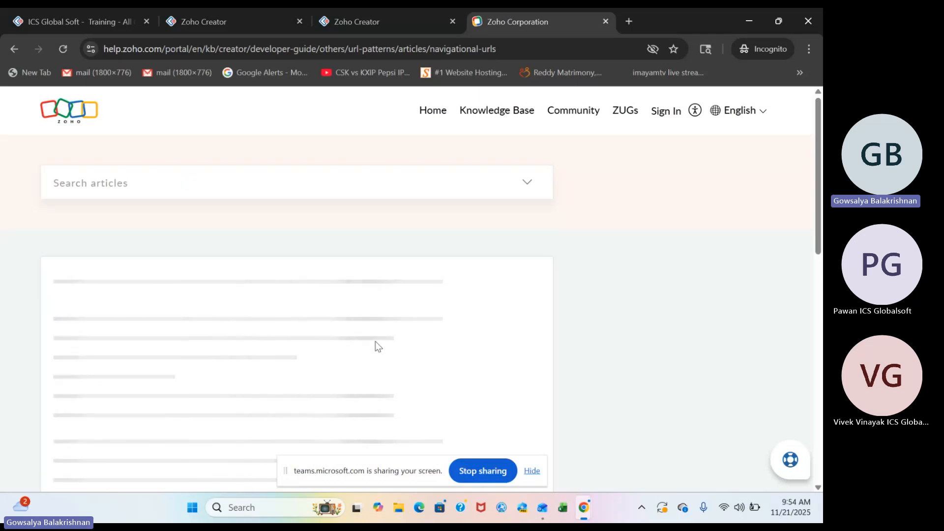
triple_click(129, 292)
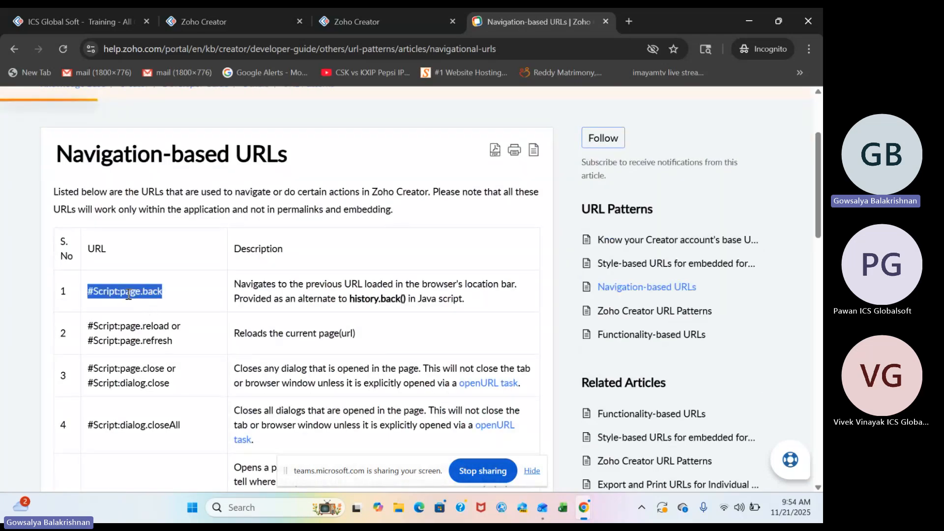
triple_click(160, 328)
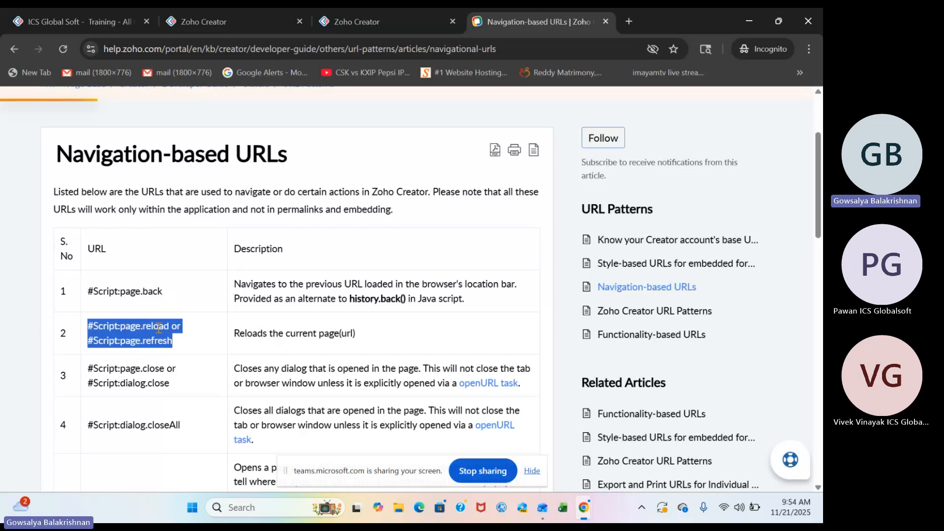
Copy the Navigation-based URLs article's web address and send it in the Teams meeting chat.
left_click(205, 49)
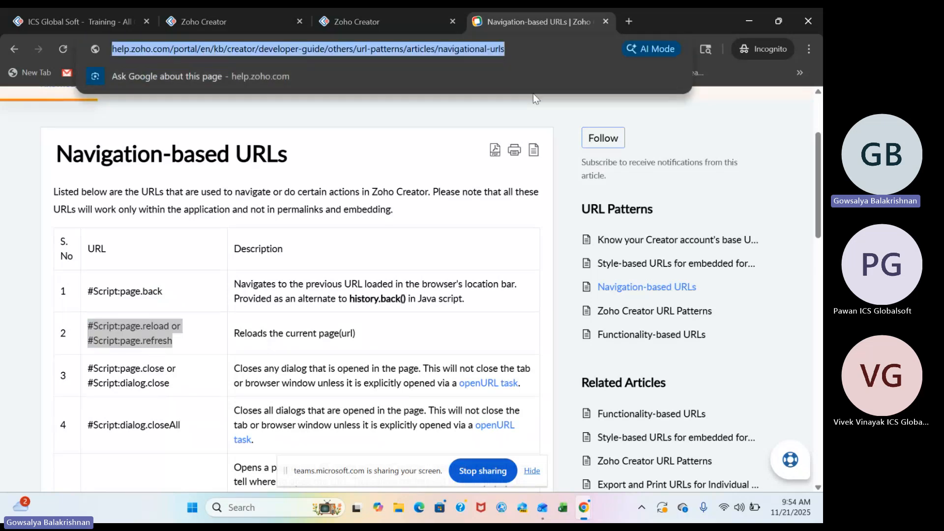
mouse_move(582, 515)
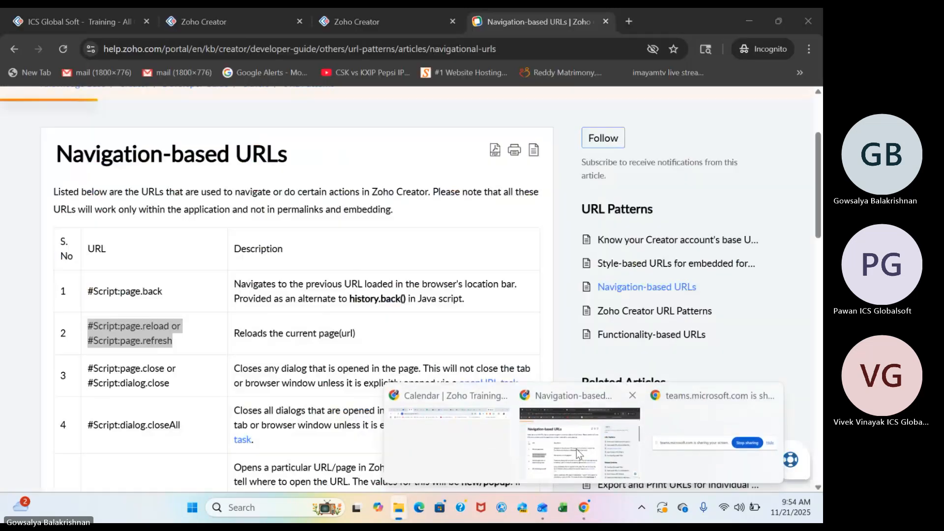
left_click(558, 432)
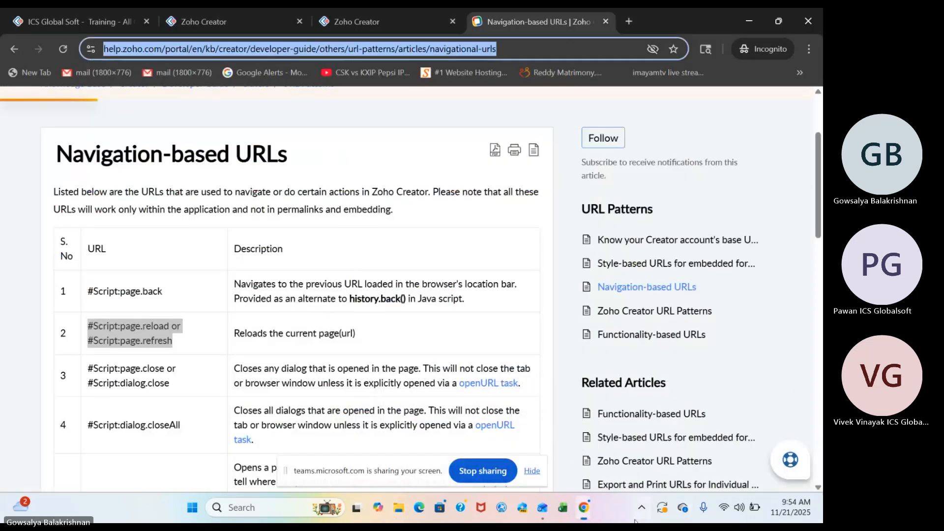
mouse_move(582, 515)
left_click(681, 460)
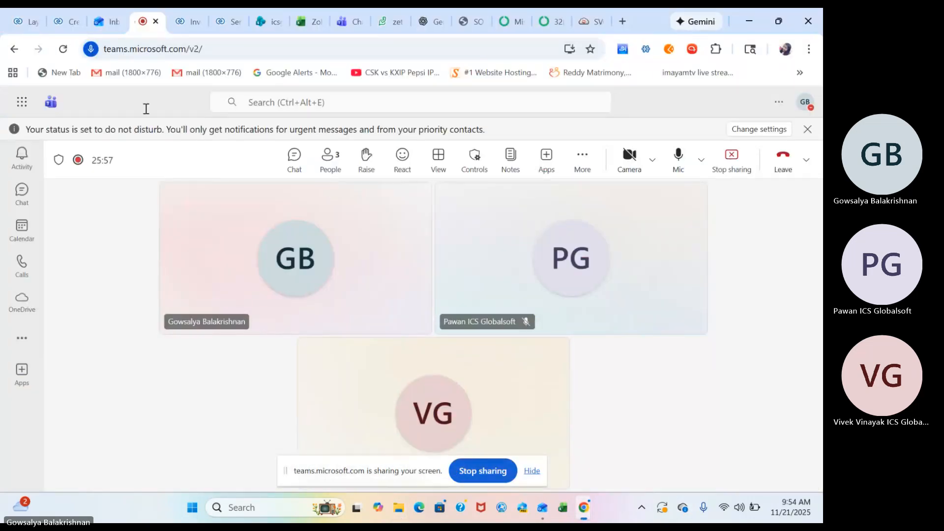
left_click(294, 156)
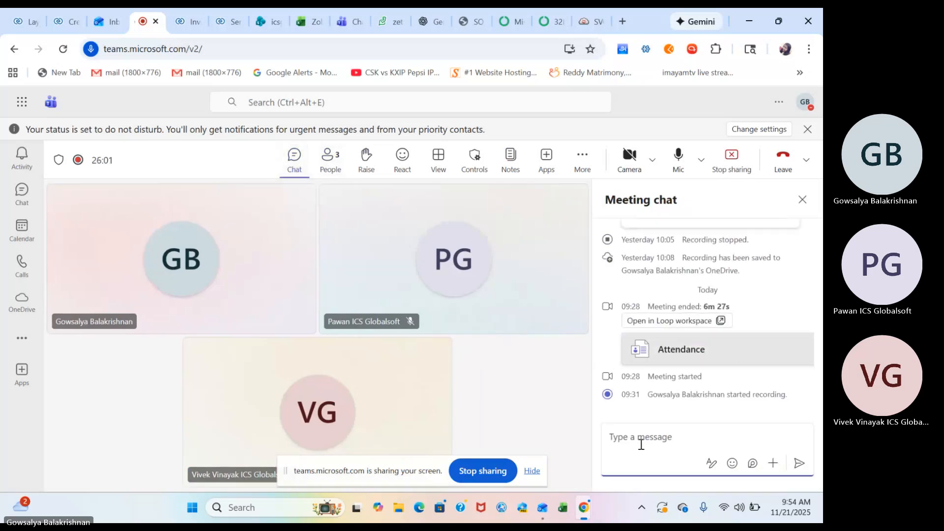
key("ctrl+v")
key("Return")
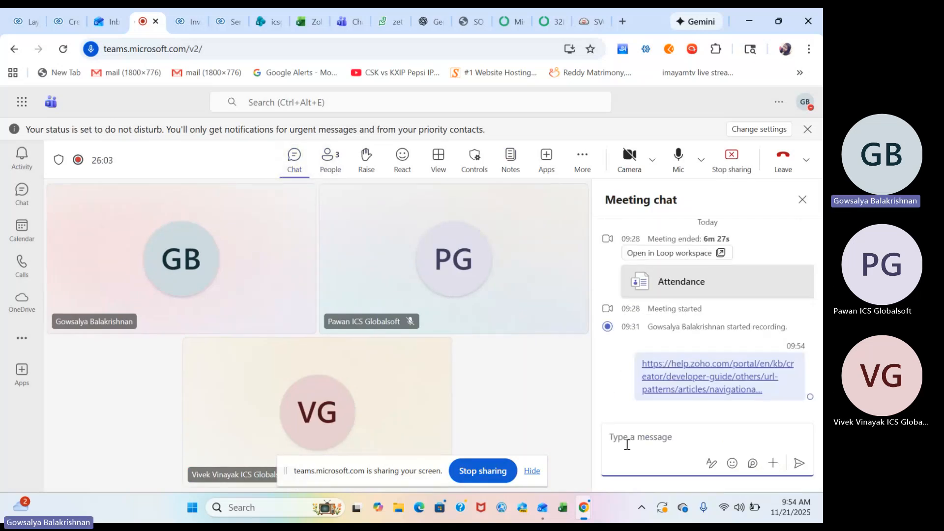
Return to the Navigation-based URLs article, review its URL table, and highlight the #Form:<formLinkName> and #View:<viewLinkName> entries.
mouse_move(576, 507)
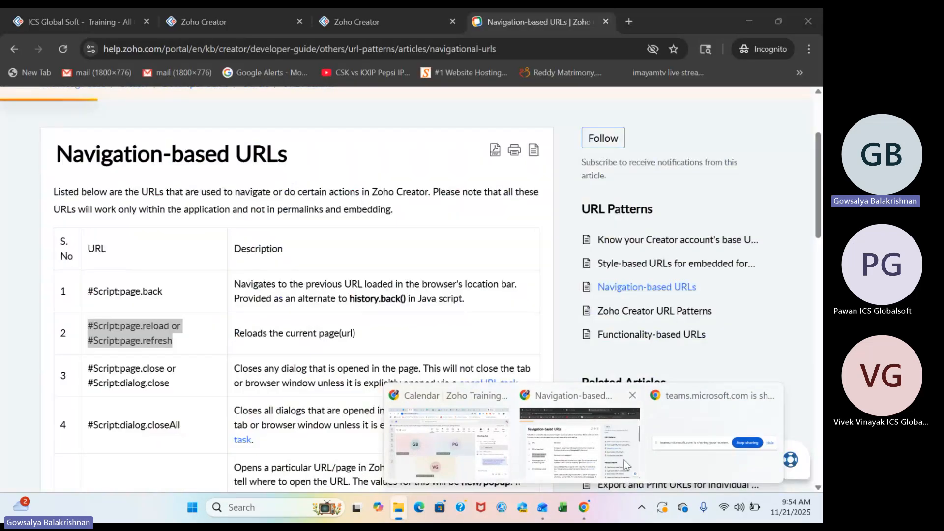
left_click(625, 459)
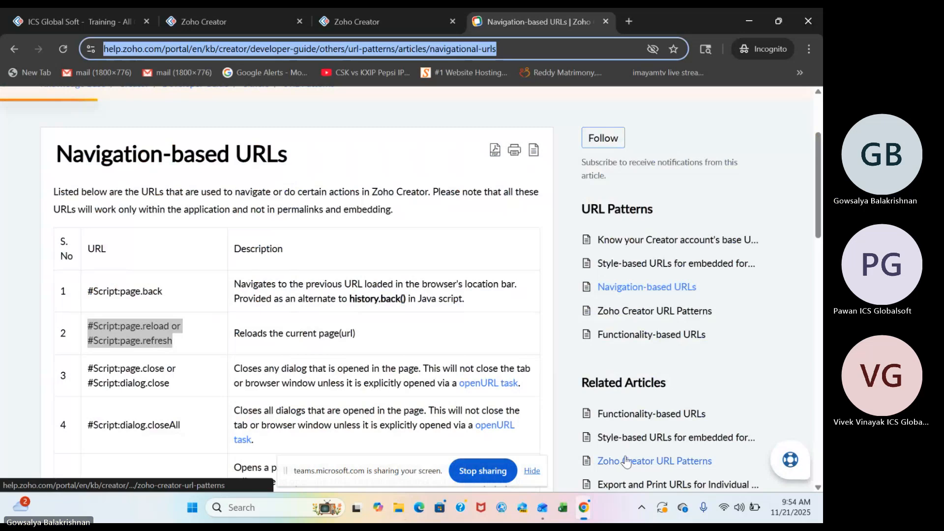
scroll(252, 346, "down", 3)
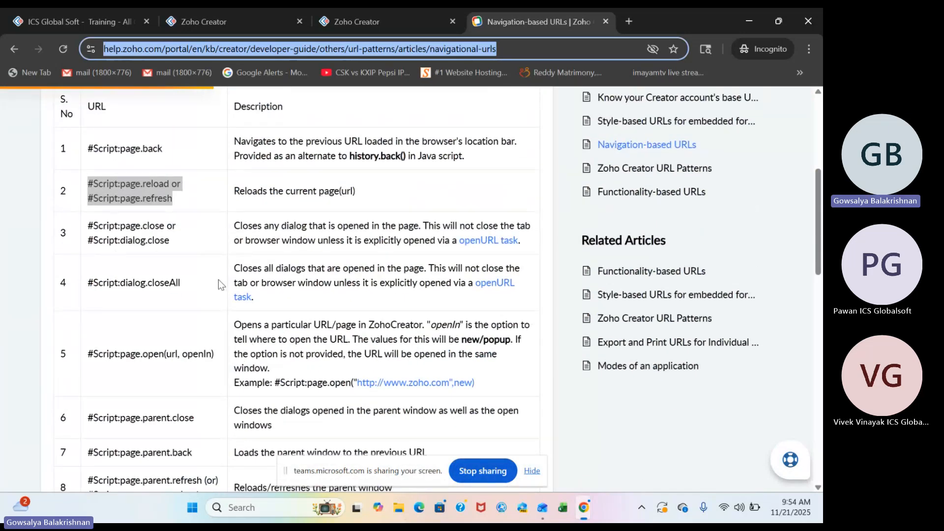
scroll(187, 344, "down", 3)
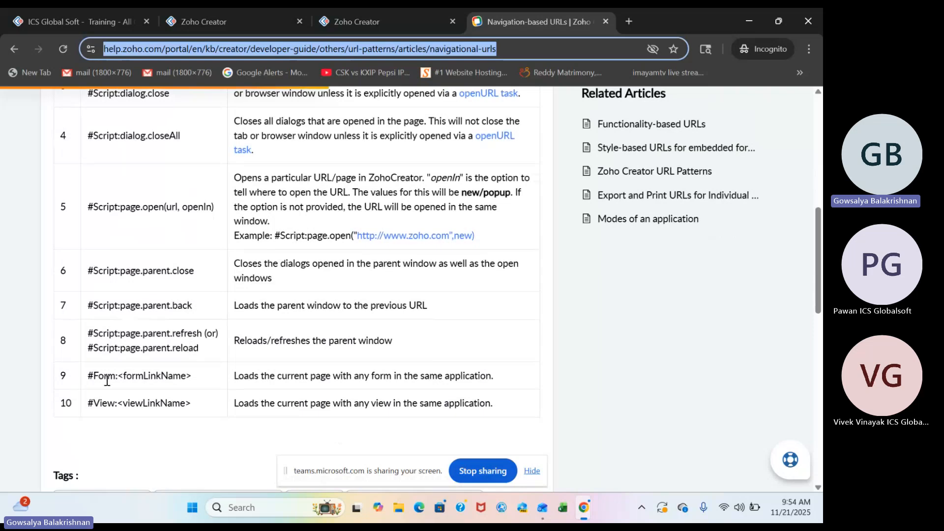
triple_click(126, 375)
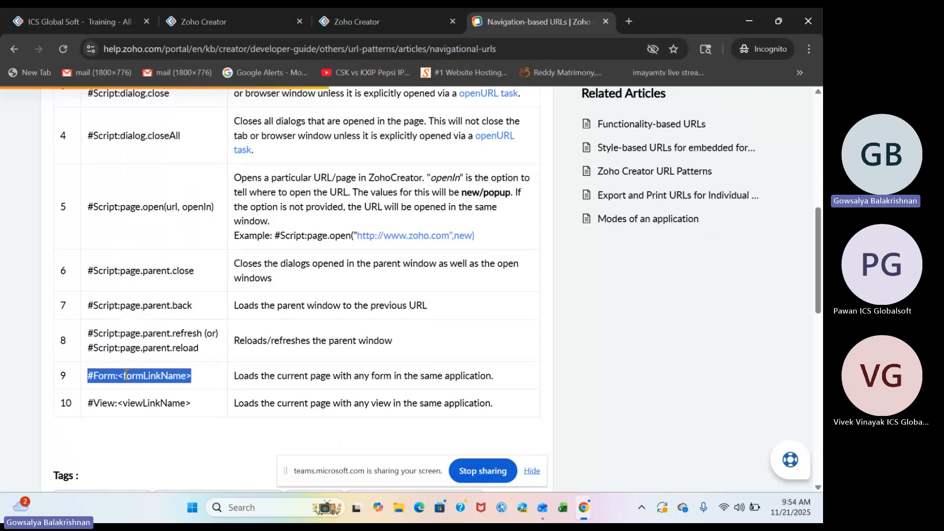
triple_click(134, 403)
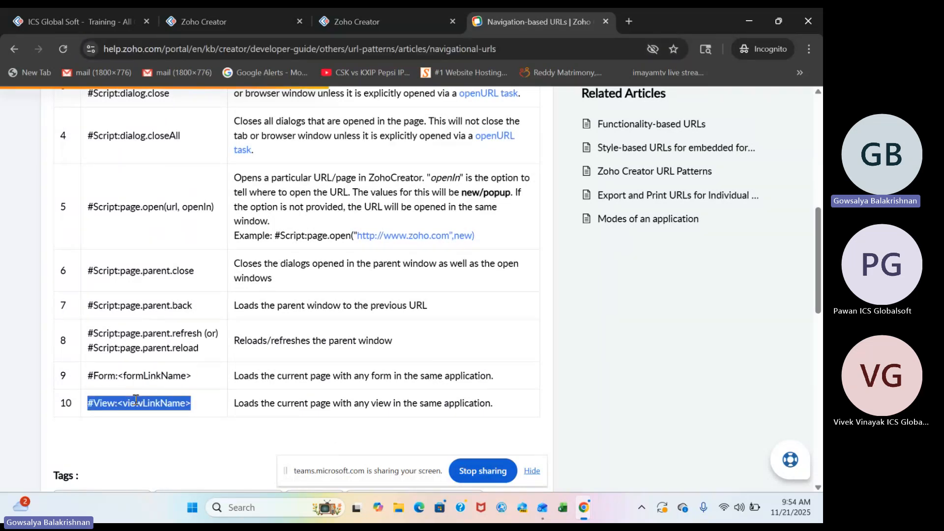
scroll(152, 354, "up", 3)
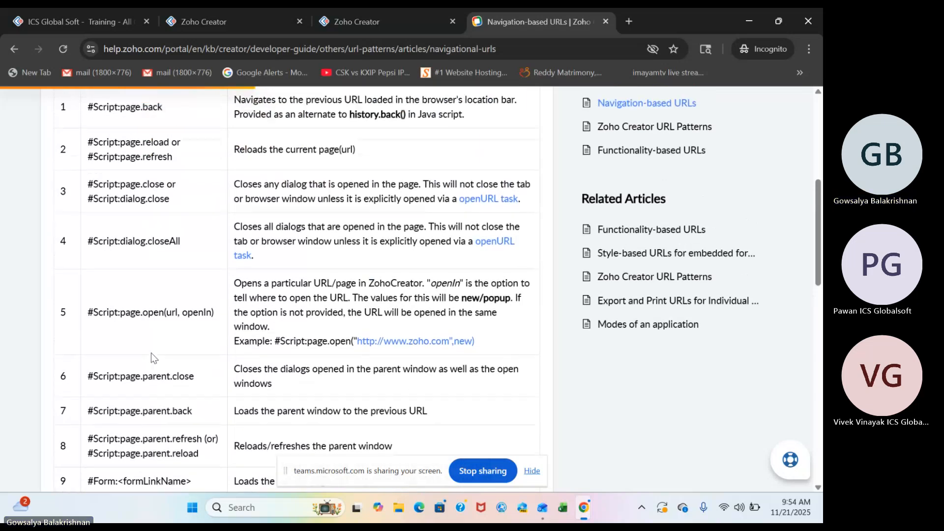
scroll(152, 353, "up", 1)
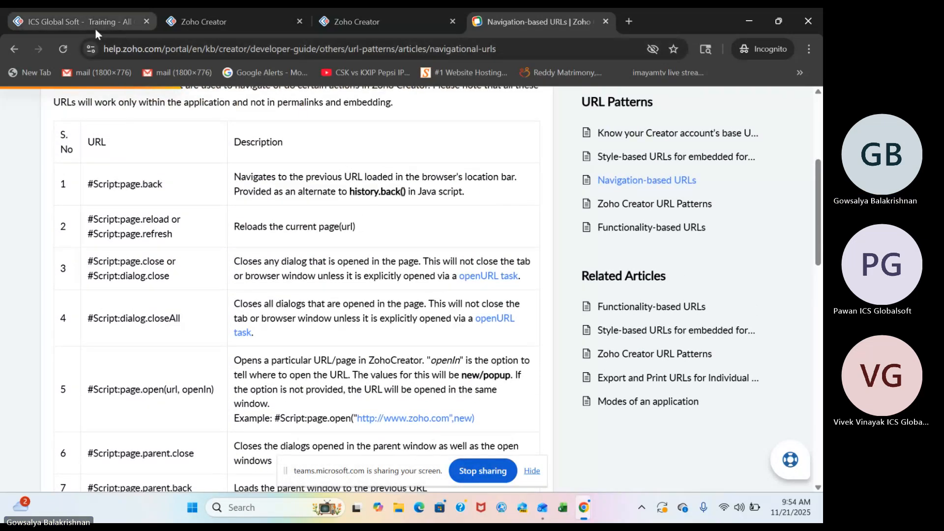
Return to the live All Orders report and open the Status Update popup with Student A's Stateless Form action.
left_click(96, 28)
scroll(506, 284, "right", 1)
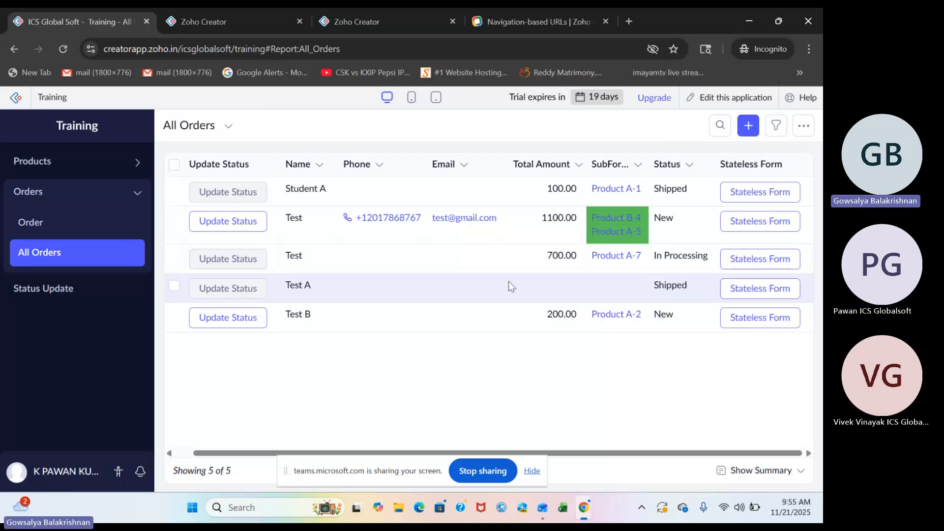
left_click(776, 197)
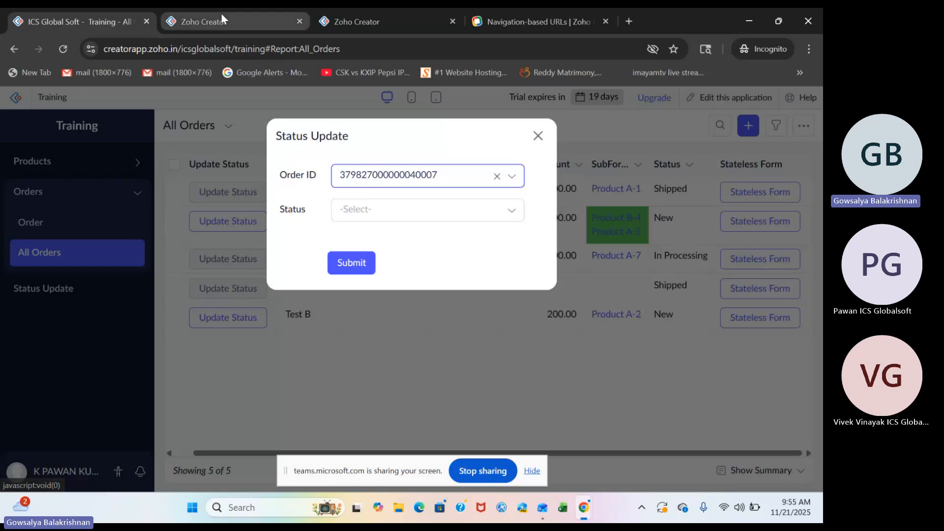
Close the Deluge script editor of the On Submit workflow and finish editing the workflow.
left_click(256, 22)
left_click(368, 22)
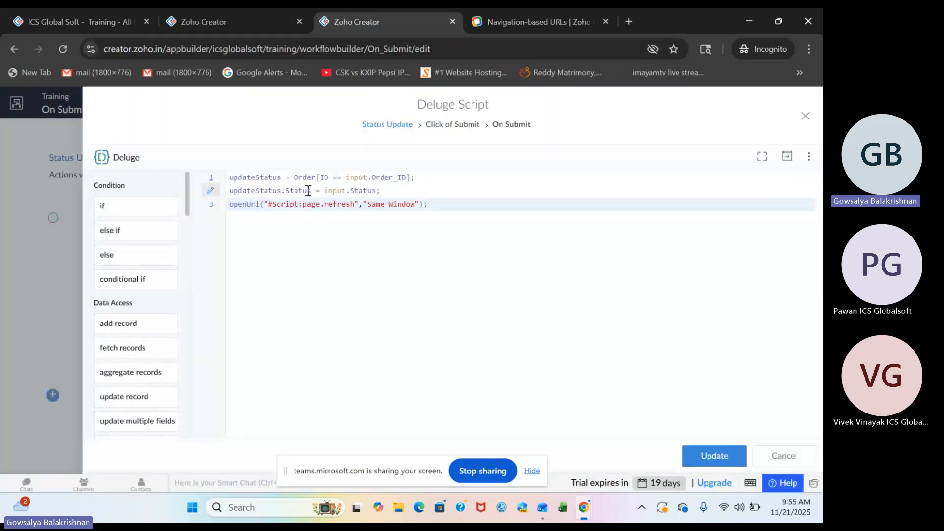
left_click(796, 119)
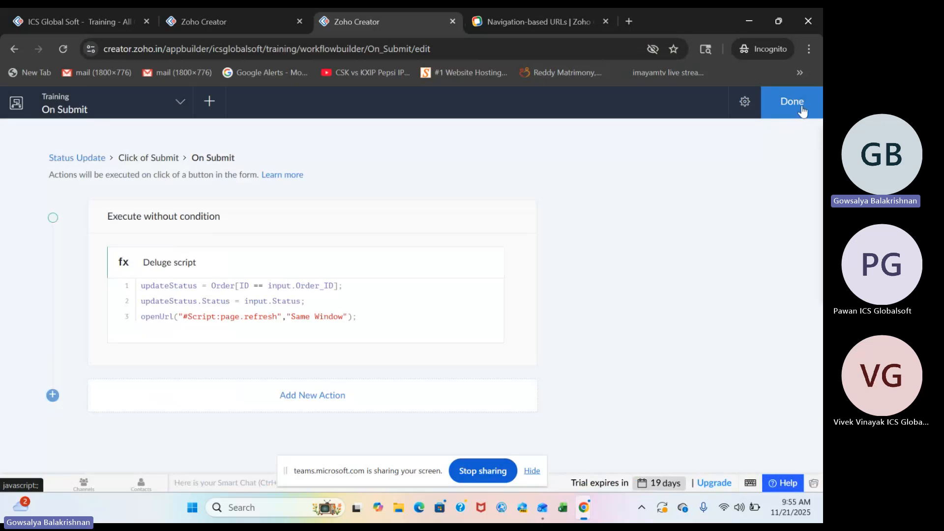
left_click(801, 104)
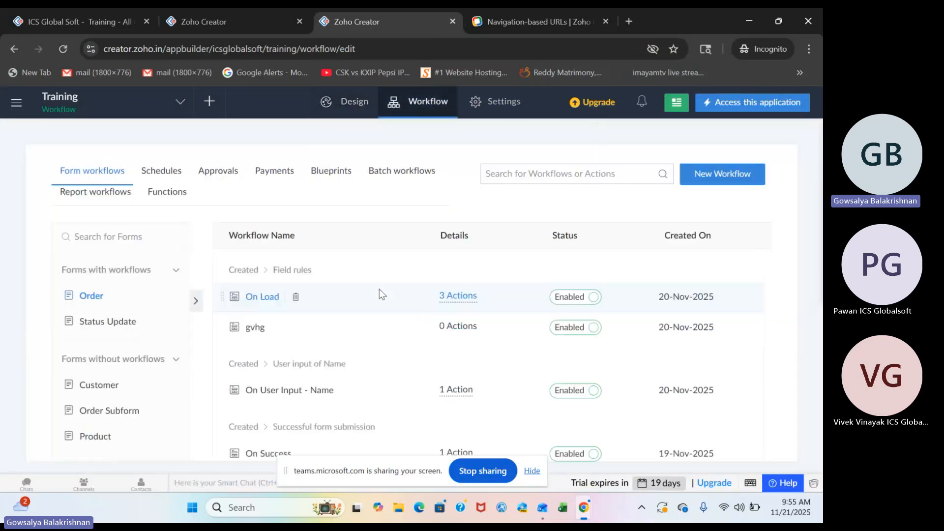
Open the Deluge script behind the All Orders report's Stateless Form action and highlight its Order_ID parameter.
left_click(108, 26)
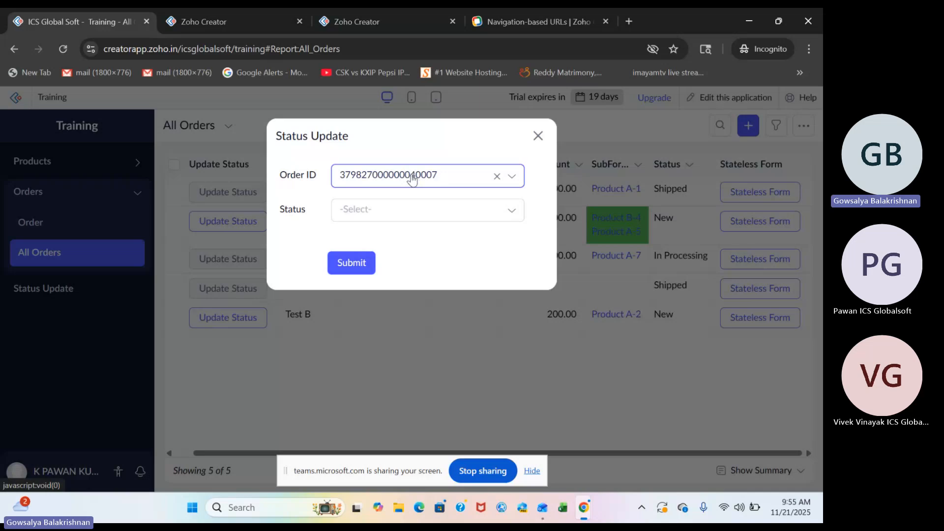
left_click(225, 21)
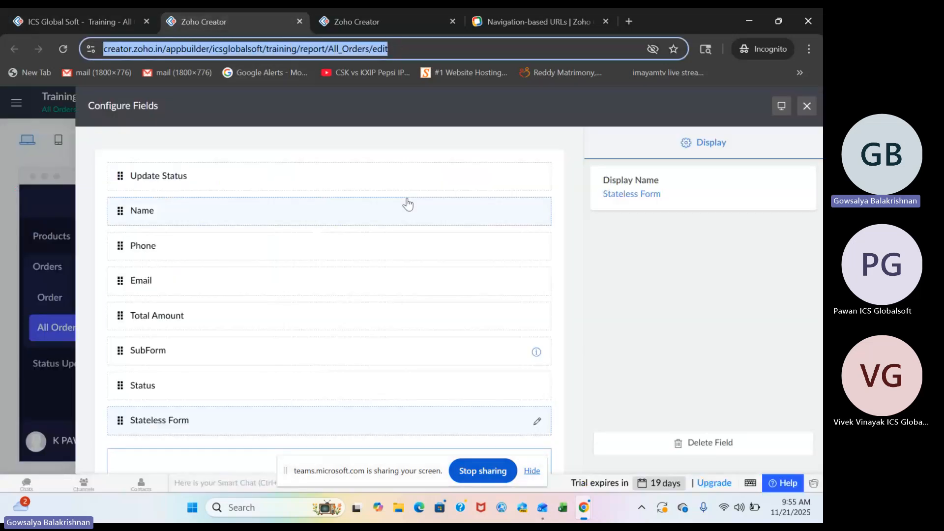
left_click(539, 421)
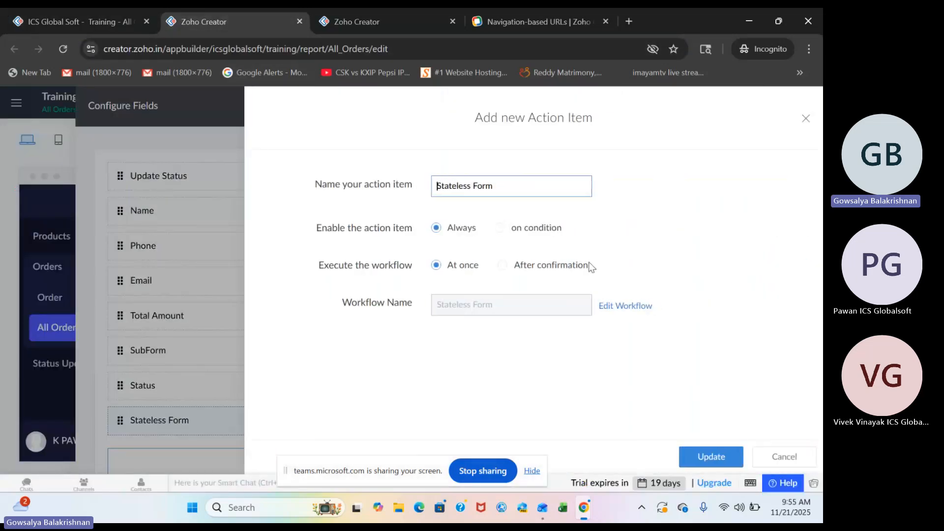
left_click(627, 310)
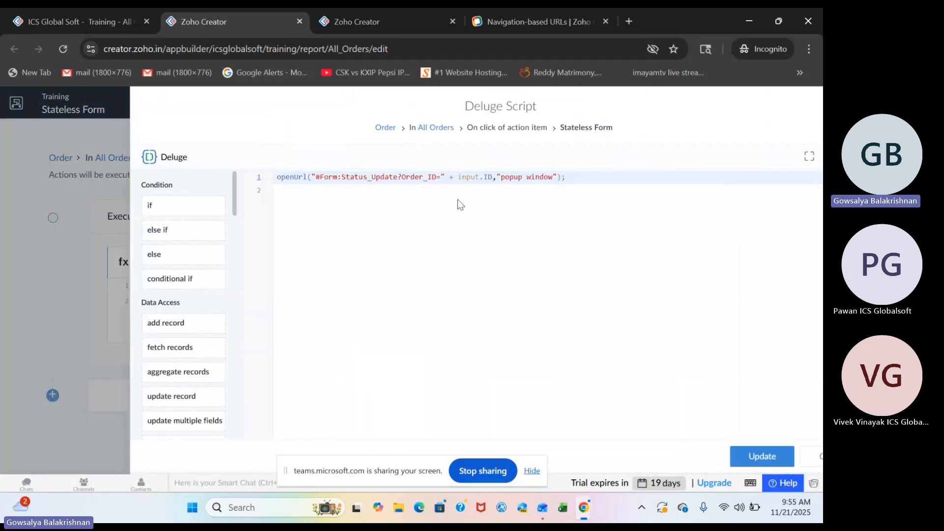
double_click(373, 180)
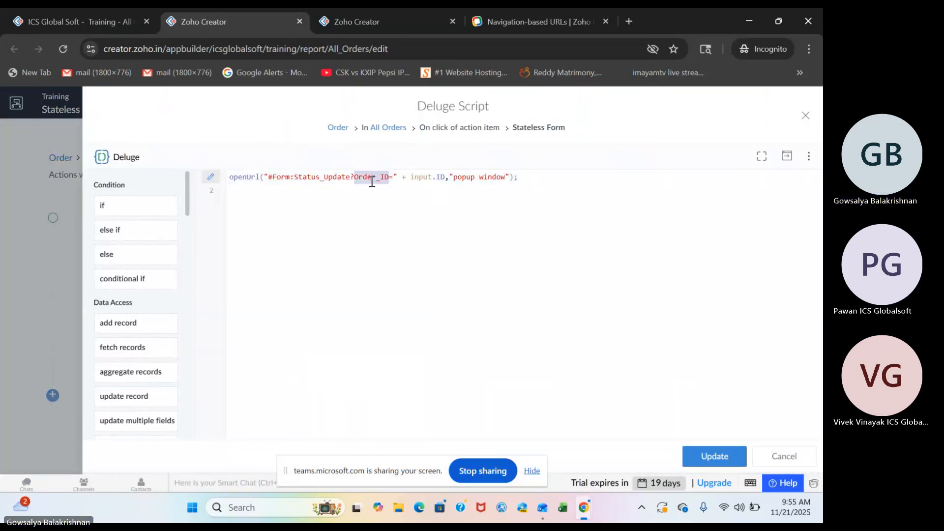
Set the status to Shipped in the open Status Update popup and submit it.
left_click(95, 22)
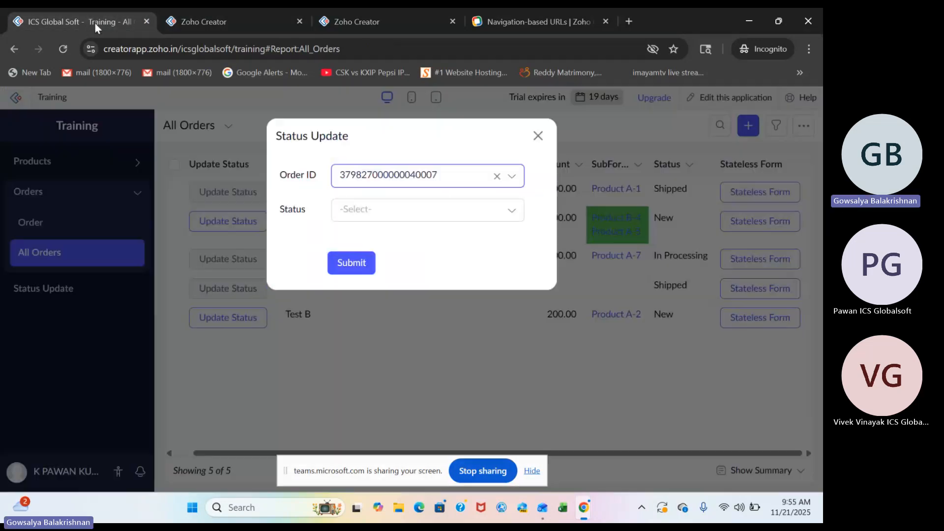
left_click(411, 216)
left_click(411, 288)
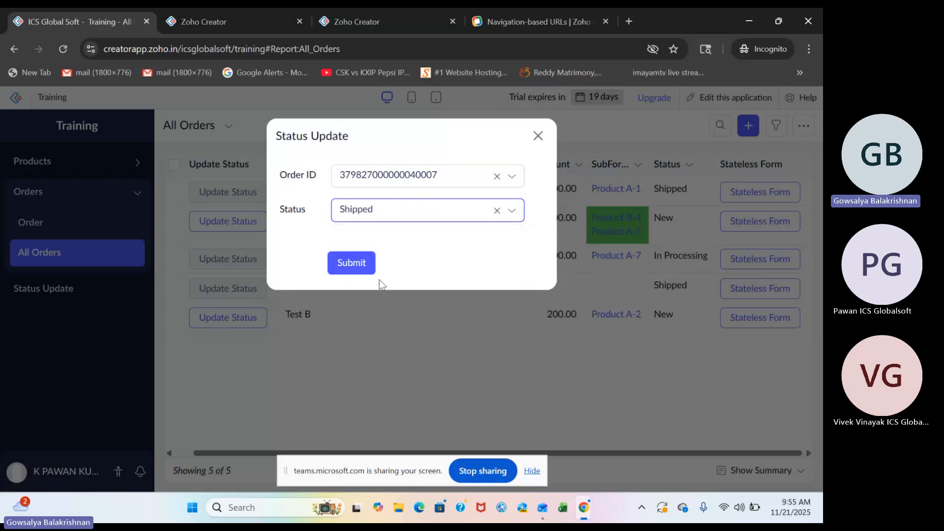
left_click(364, 271)
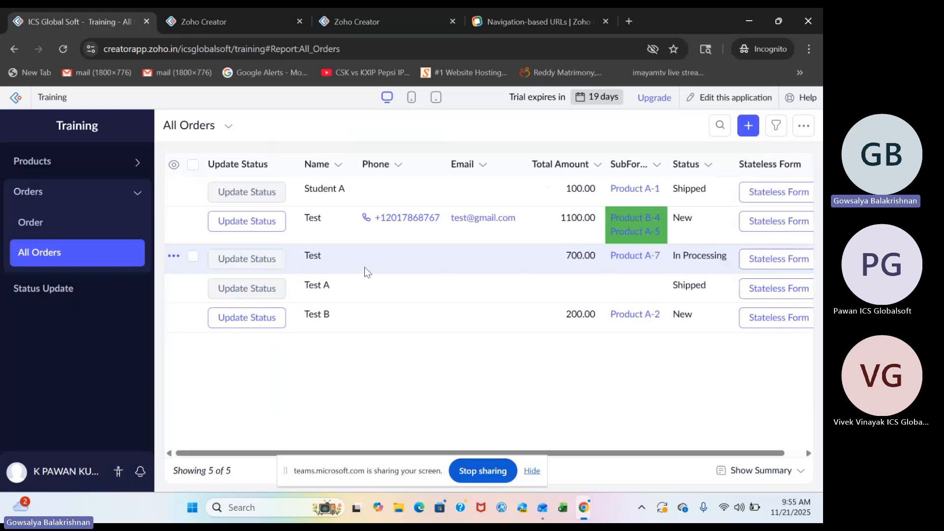
Open the Status Update form's On Submit workflow and its Deluge script to check the update and page refresh code.
left_click(380, 23)
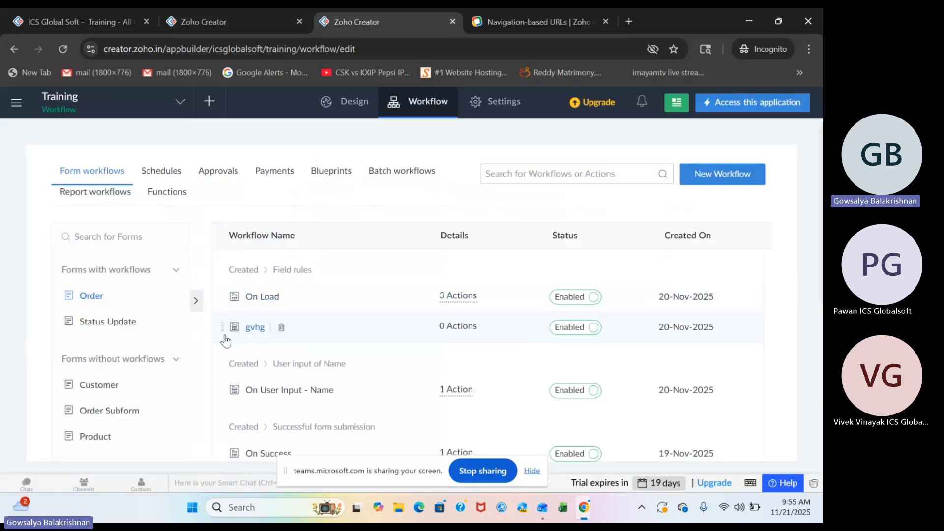
left_click(140, 322)
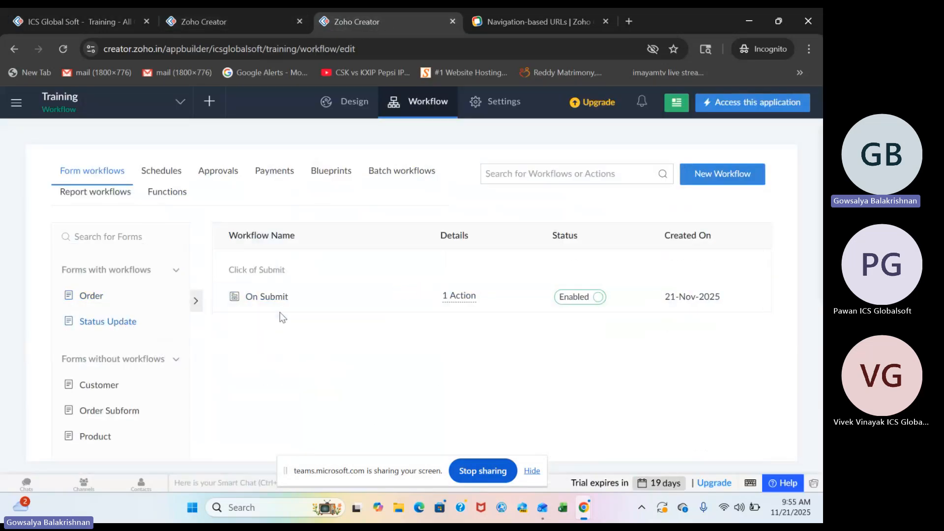
left_click(276, 297)
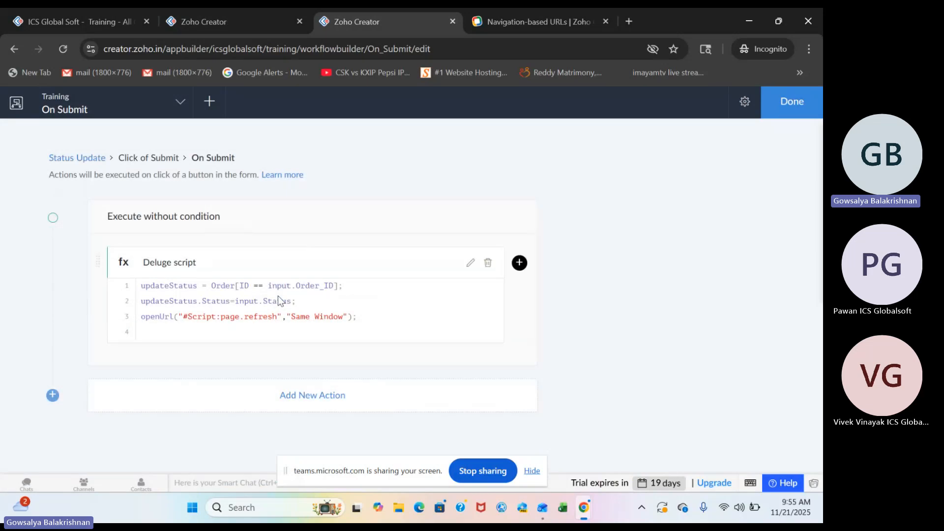
right_click(278, 296)
left_click(249, 306)
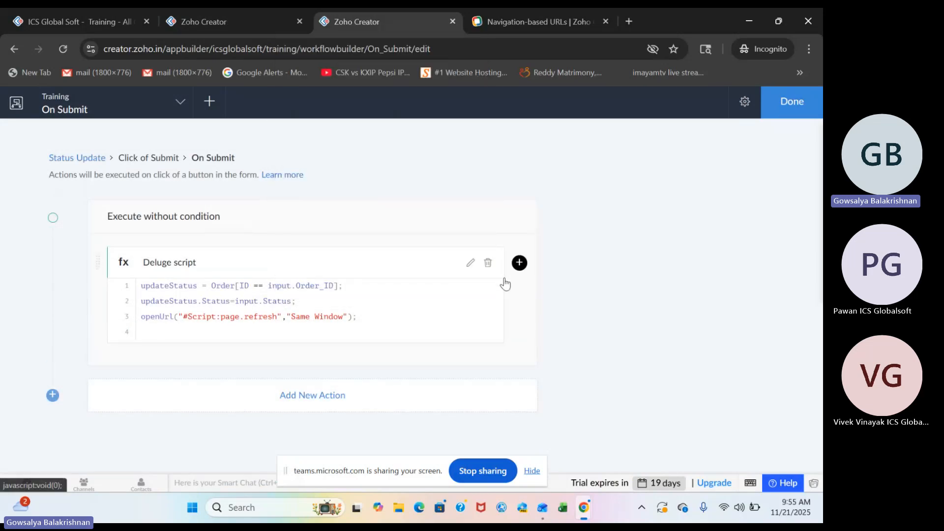
left_click(471, 263)
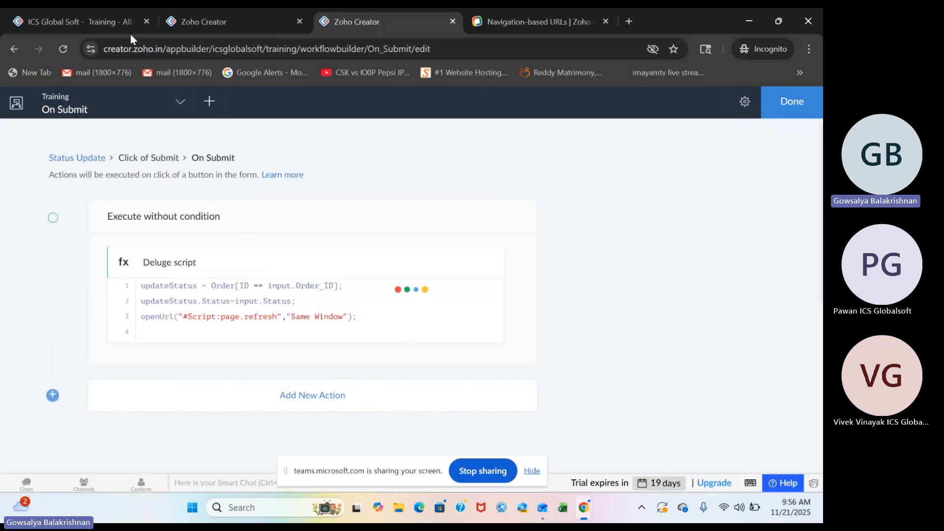
Return to the live All Orders report and select all five order records.
left_click(104, 21)
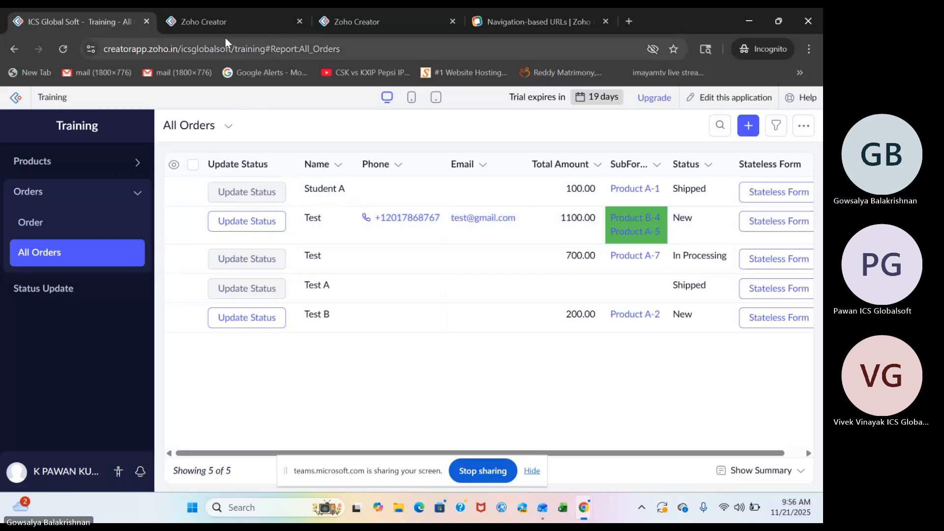
left_click(243, 19)
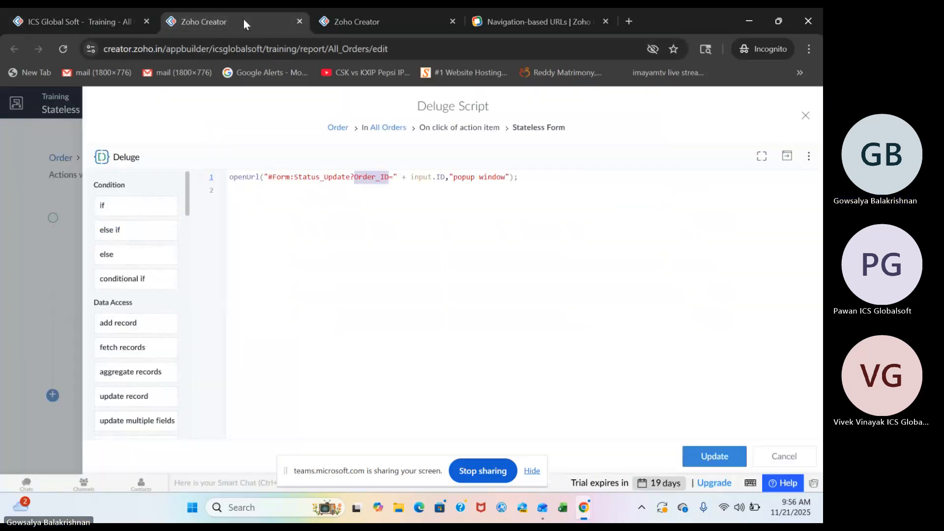
left_click(105, 22)
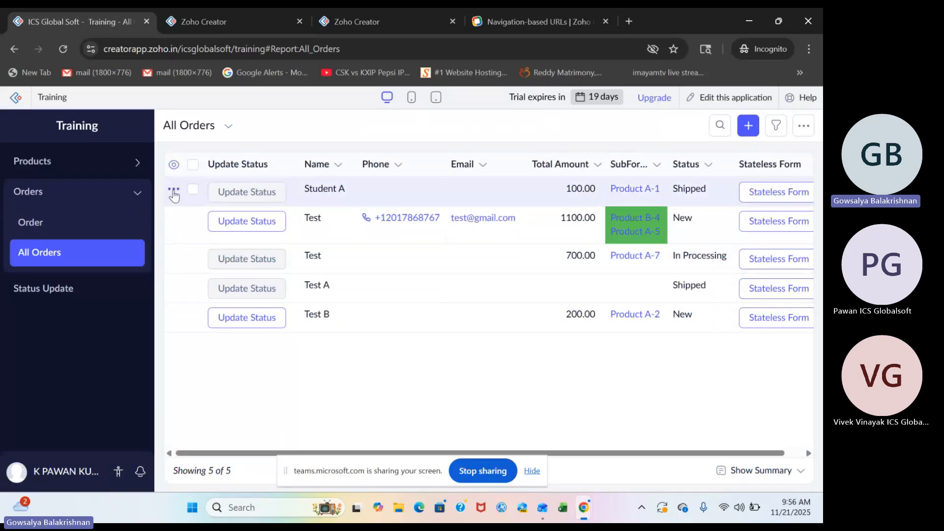
left_click(192, 190)
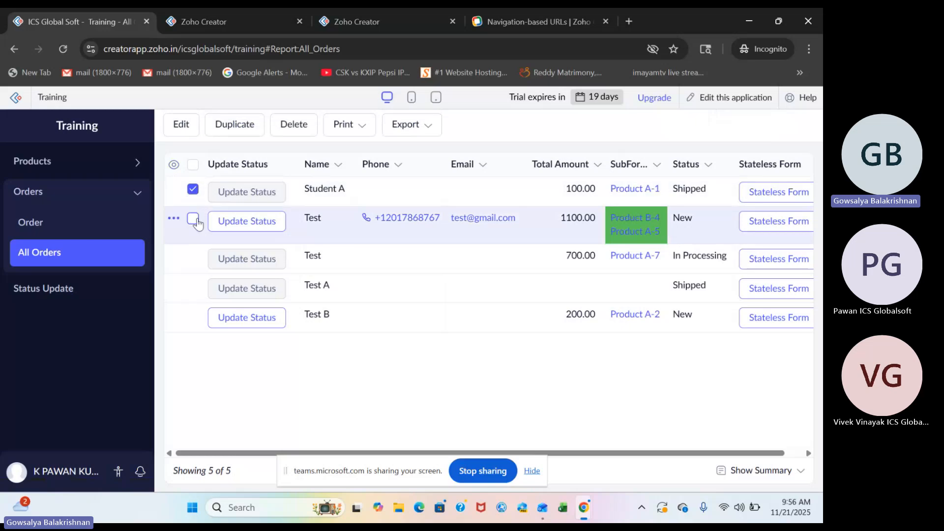
left_click(192, 218)
left_click(192, 285)
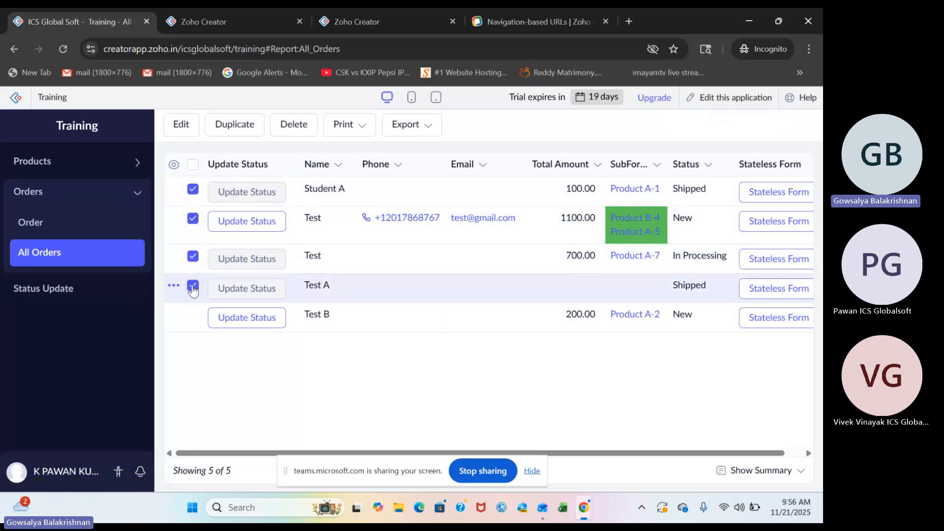
left_click(192, 316)
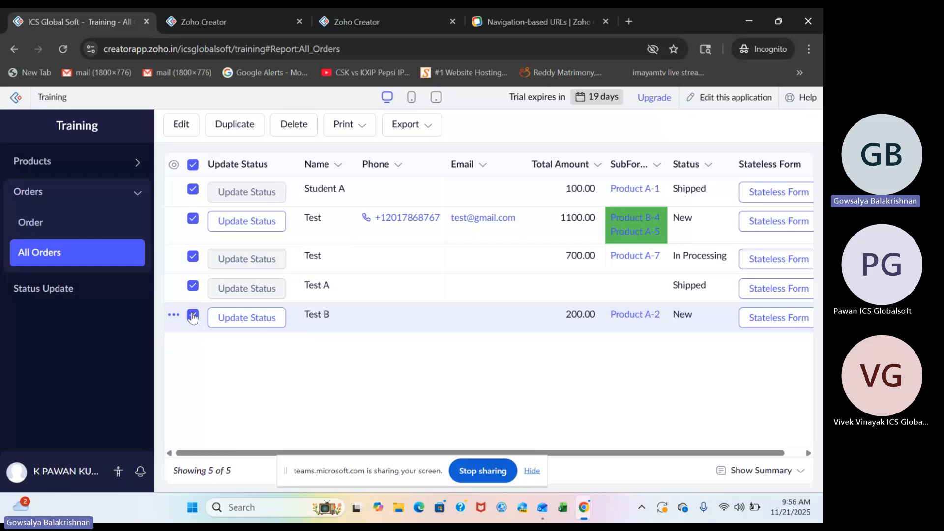
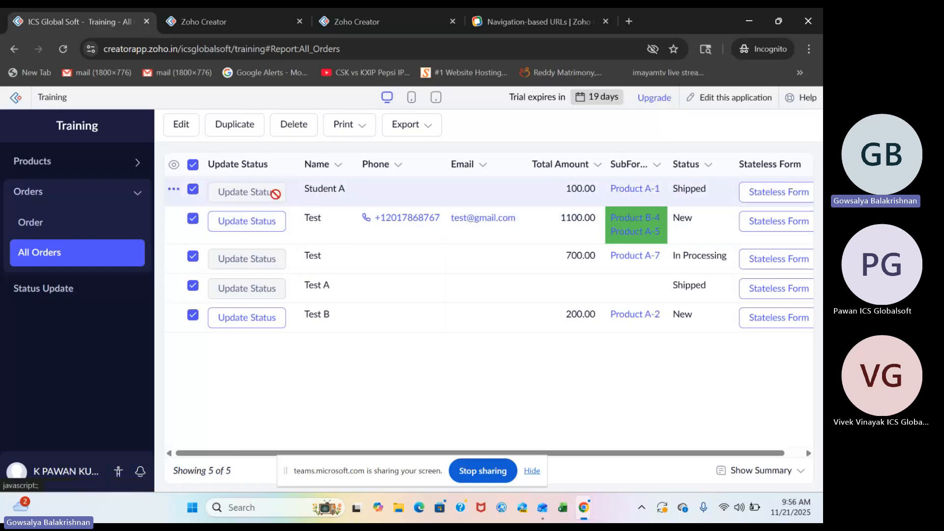
Return to the All Orders report builder and close the Stateless Form script, its action settings and the field configuration.
left_click(222, 20)
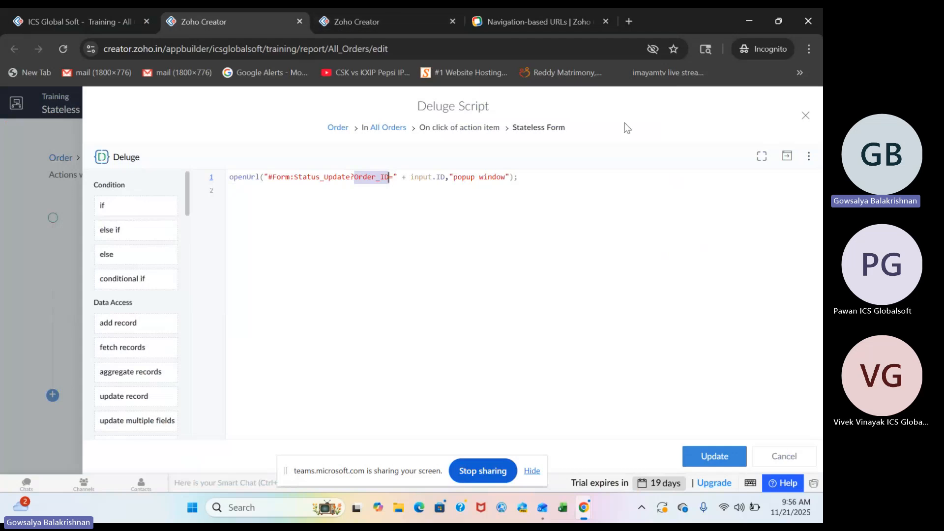
left_click(805, 118)
left_click(803, 116)
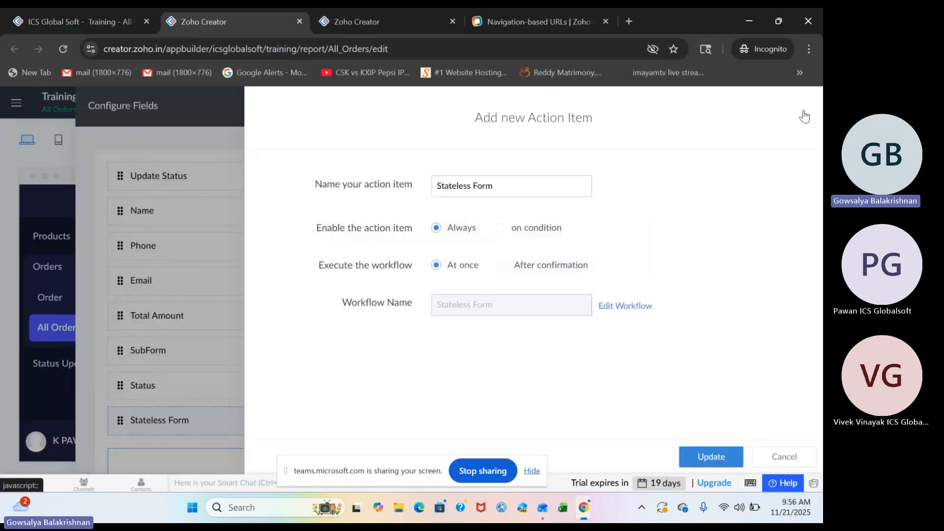
left_click(784, 456)
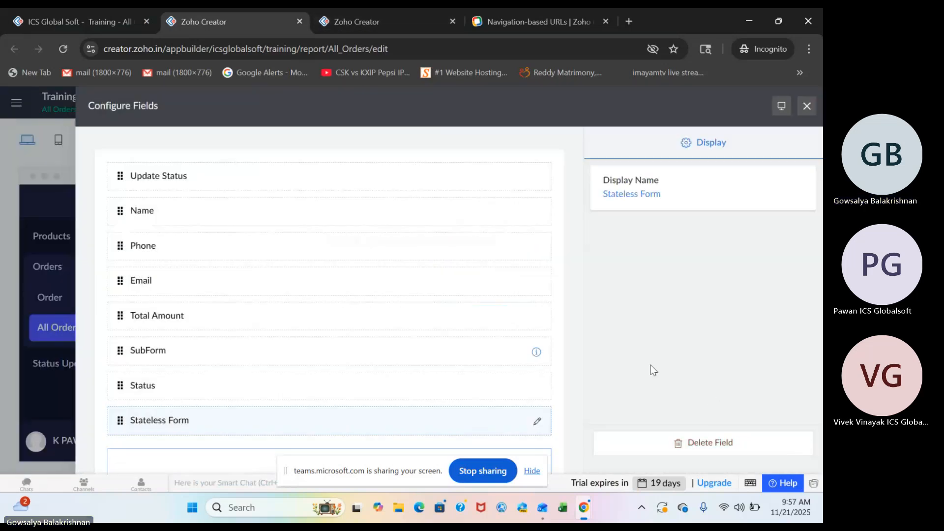
left_click(807, 106)
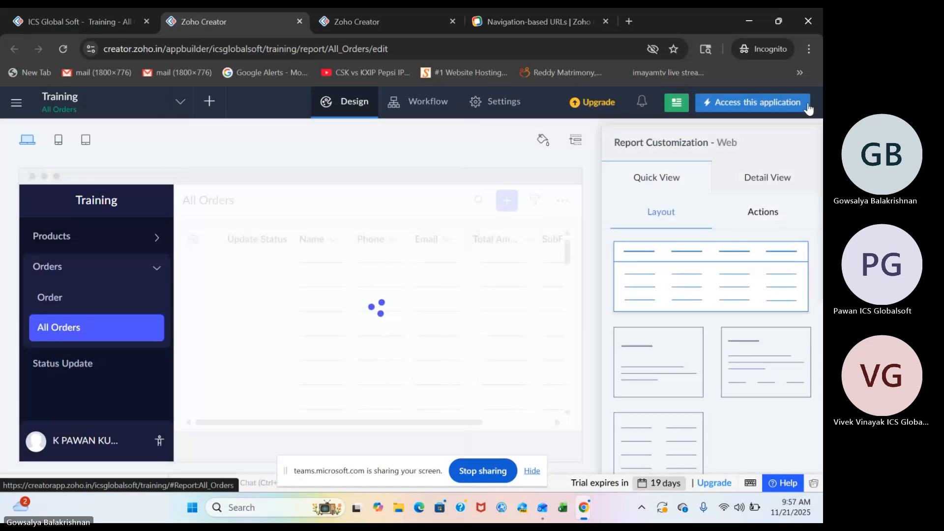
mouse_move(362, 327)
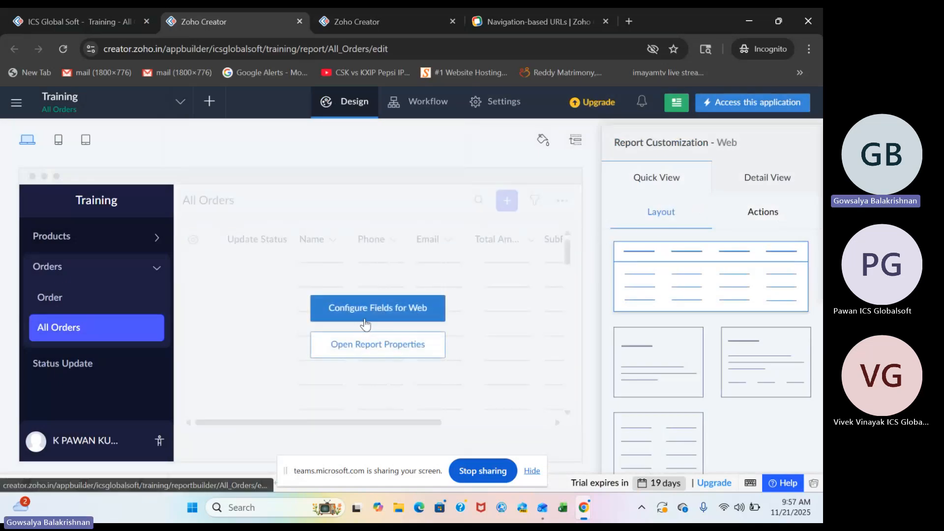
left_click(364, 309)
scroll(347, 402, "down", 1)
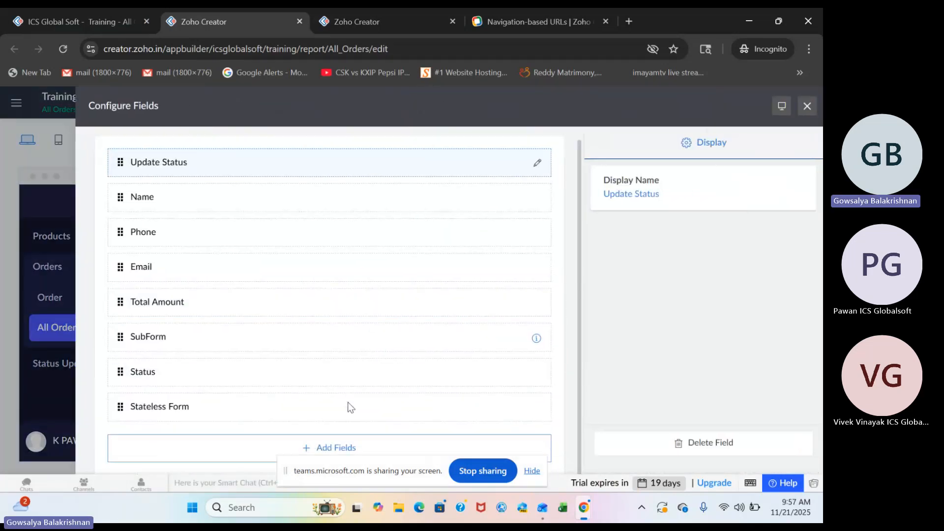
left_click(269, 448)
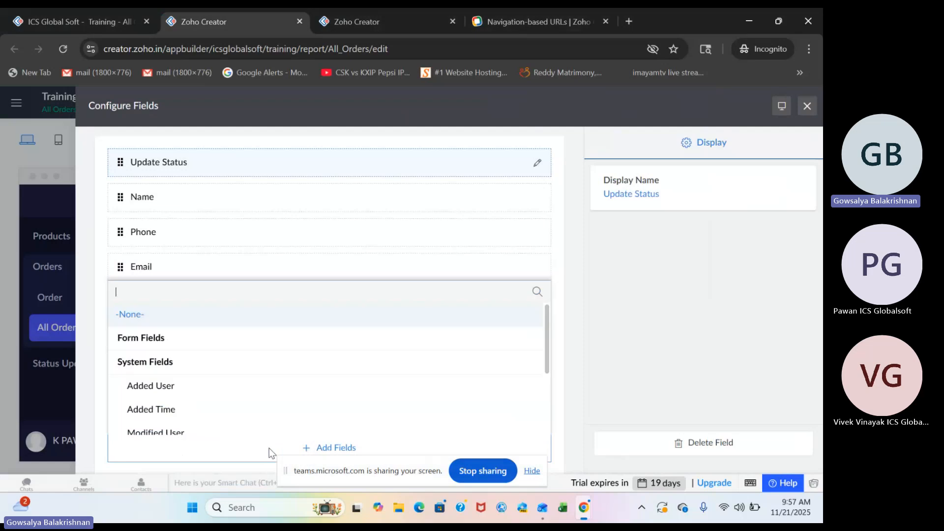
scroll(266, 411, "down", 2)
left_click(236, 424)
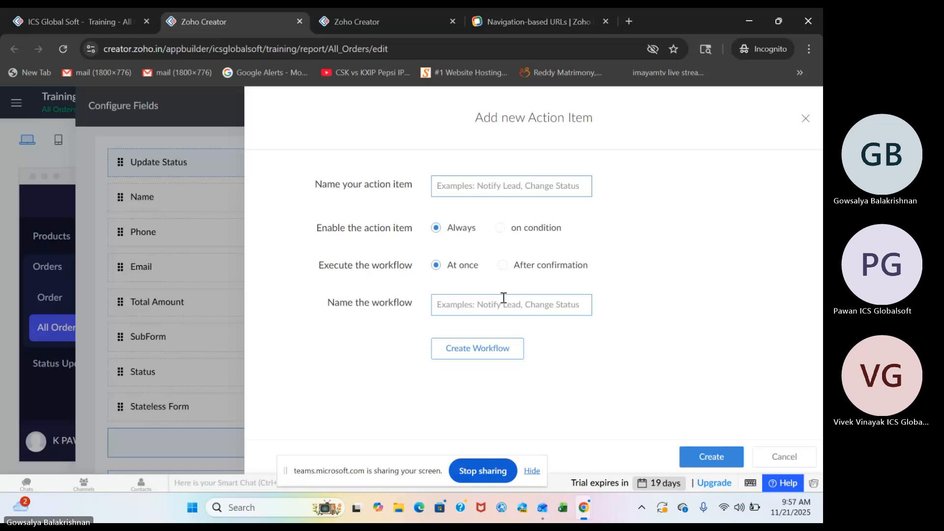
left_click(806, 119)
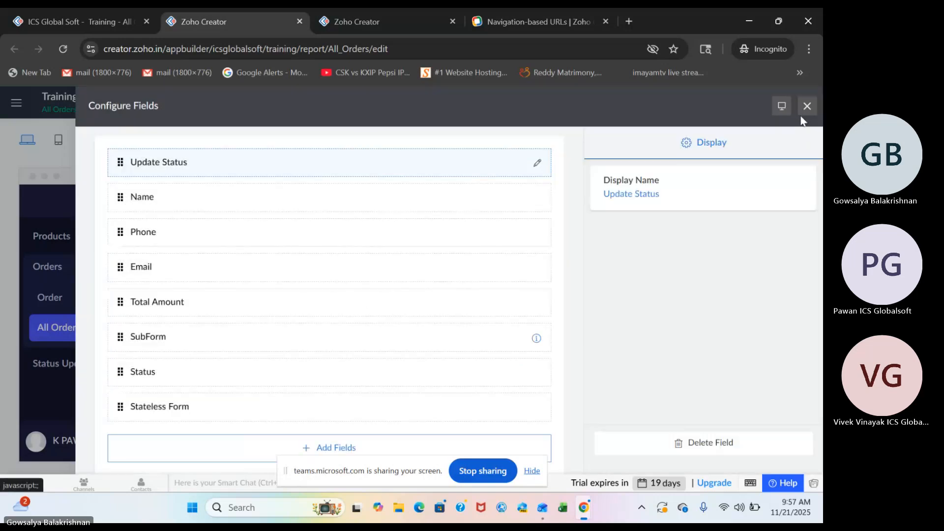
left_click(807, 109)
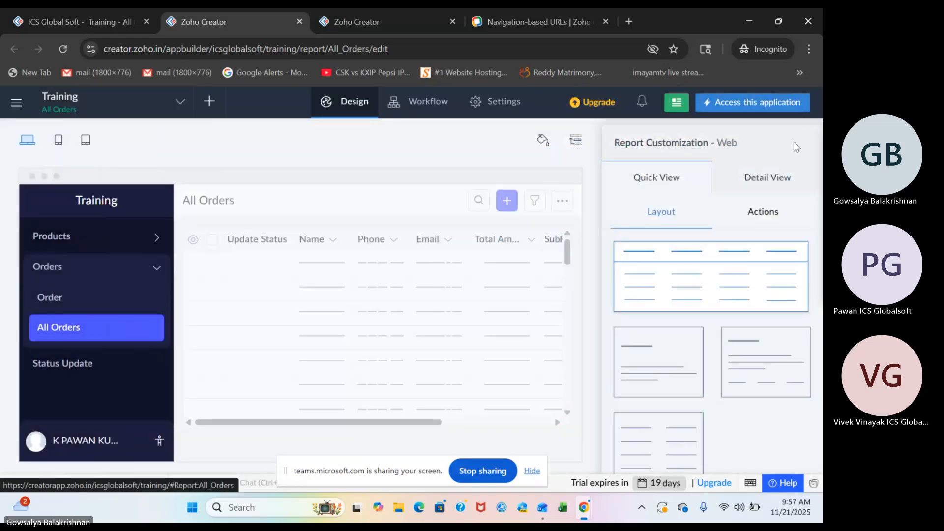
Add a new selected-record action item named Update Status New to the All Orders report's Detail View.
left_click(775, 186)
left_click(767, 206)
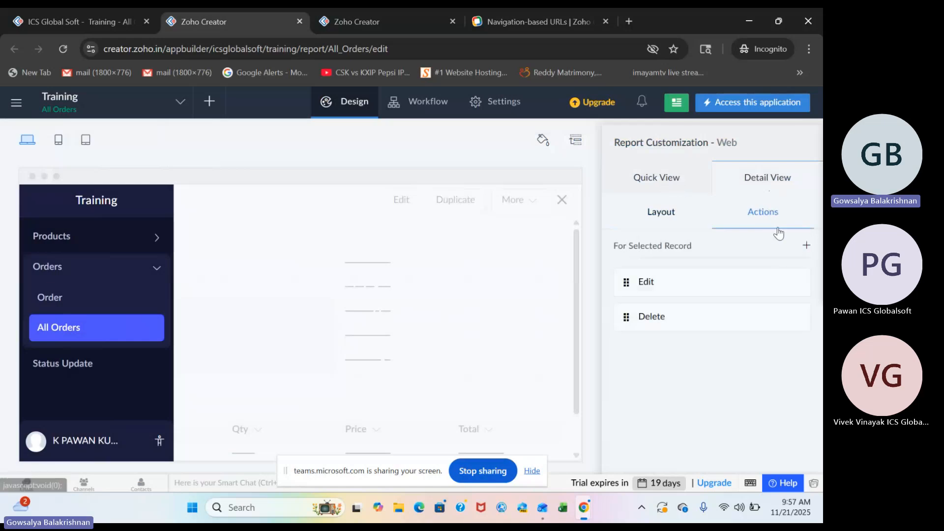
left_click(807, 247)
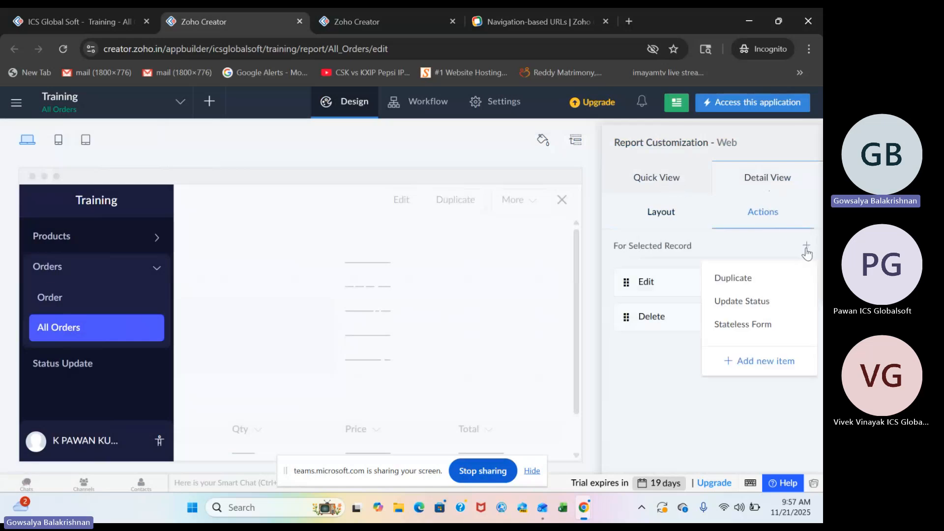
left_click(773, 363)
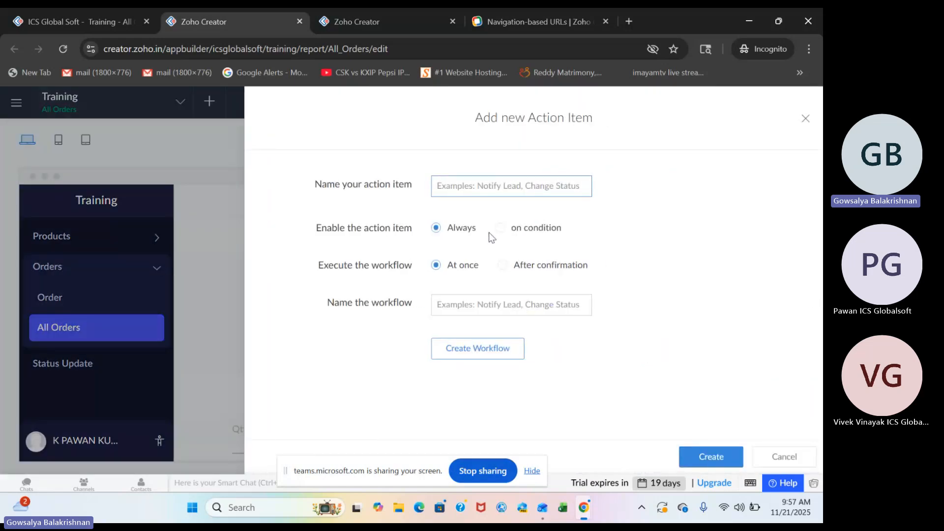
left_click(496, 192)
type("uPDATE")
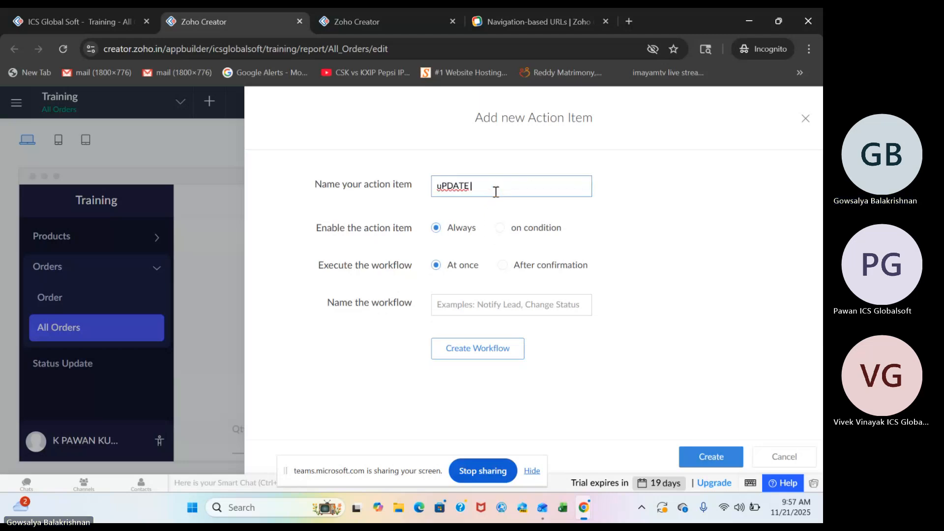
key("BackSpace")
key("BackSpace")
key("BackSpace")
key("BackSpace")
key("BackSpace")
key("BackSpace")
type("Update Status New")
Name the action item's workflow Update Status New and create the workflow.
left_click(493, 296)
left_click(487, 193)
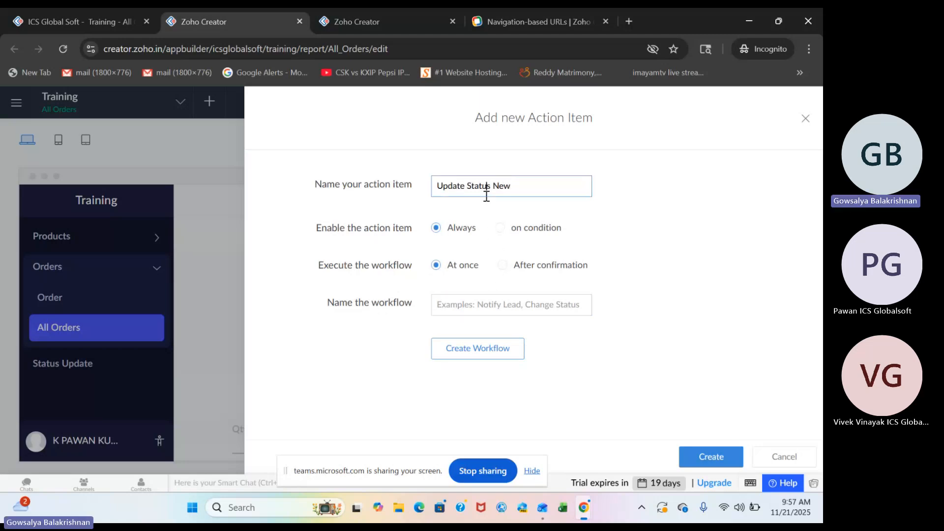
key("ctrl+a")
key("ctrl+c")
left_click(474, 309)
key("ctrl+v")
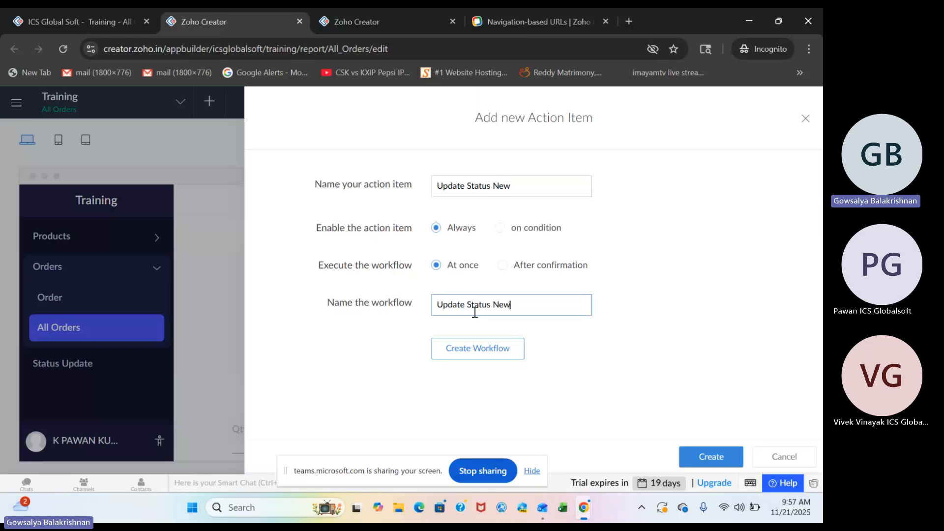
left_click(473, 345)
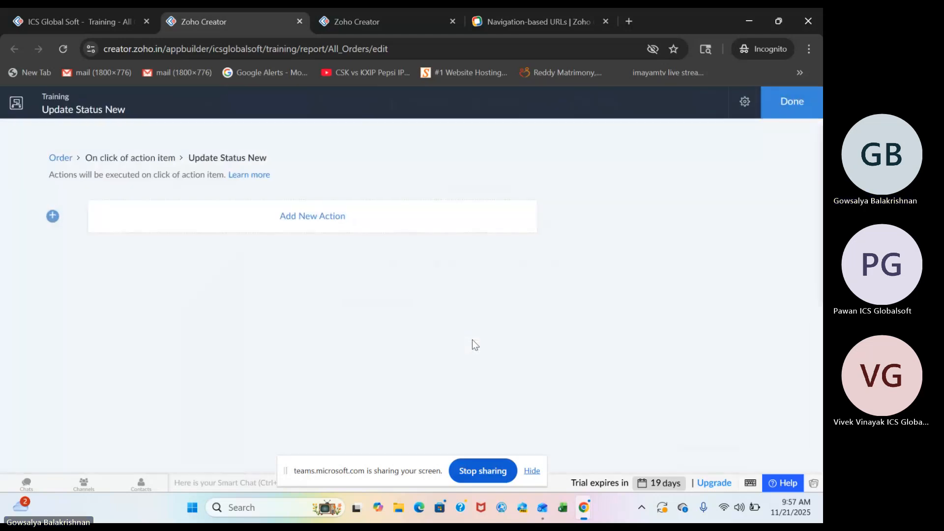
left_click(323, 216)
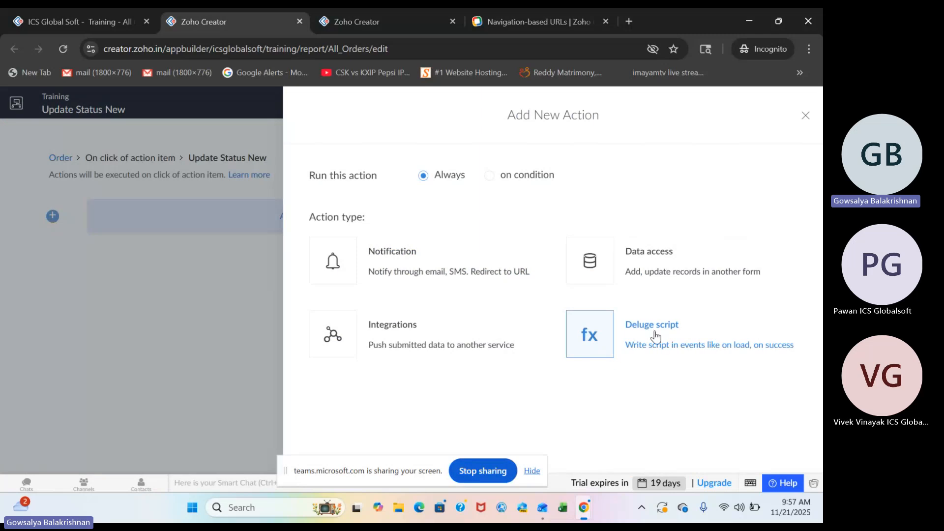
left_click(644, 329)
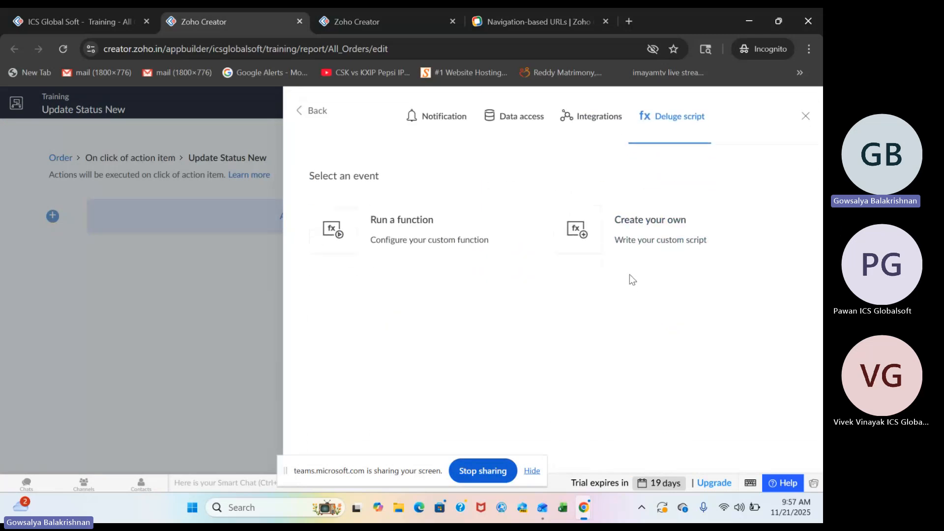
left_click(611, 242)
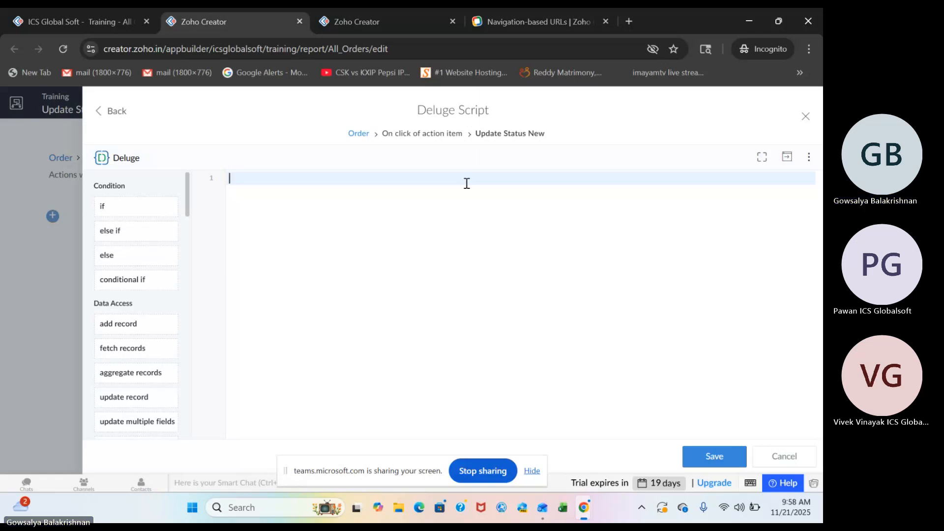
Clear the selection of all records in the live All Orders report and return to the script editor.
left_click(85, 24)
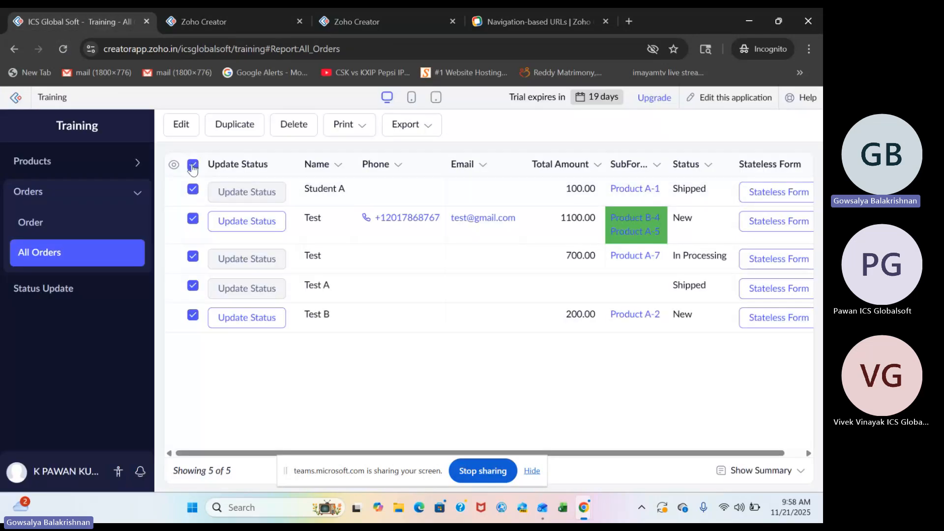
left_click(193, 165)
left_click(217, 20)
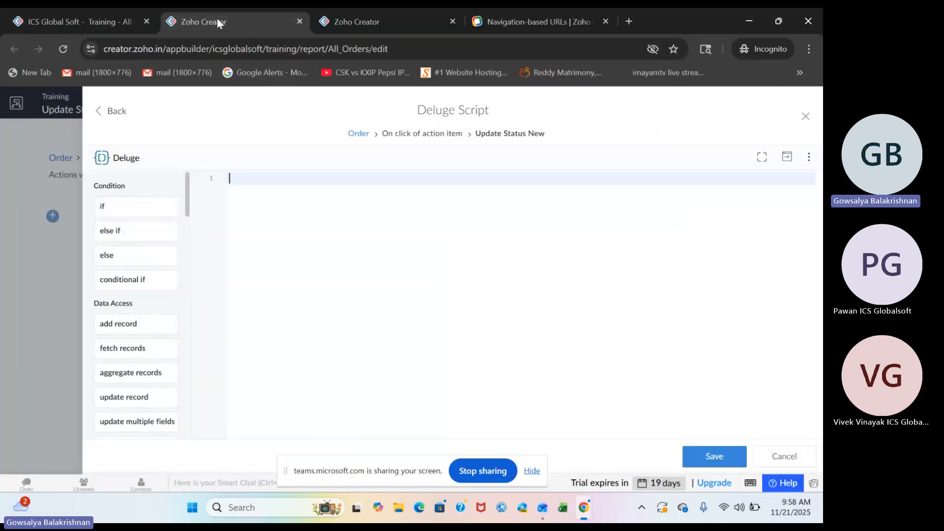
left_click(806, 117)
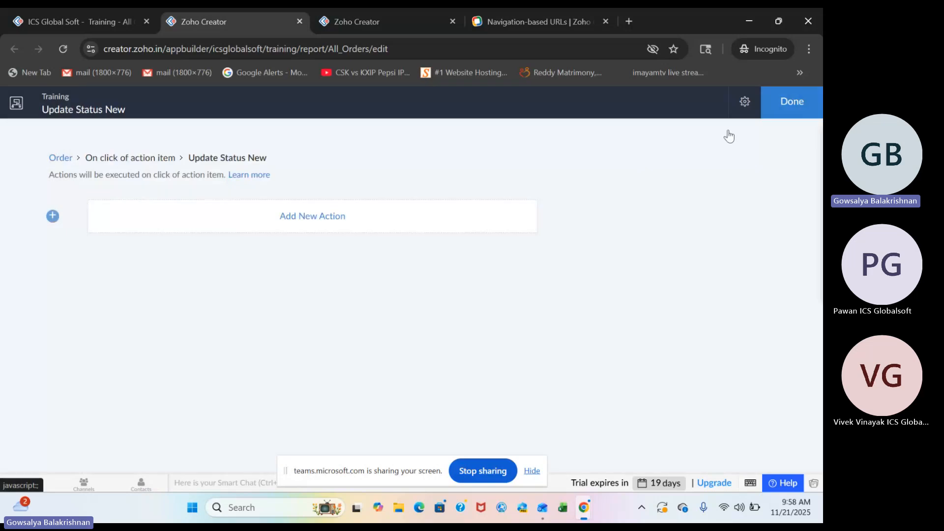
left_click(323, 227)
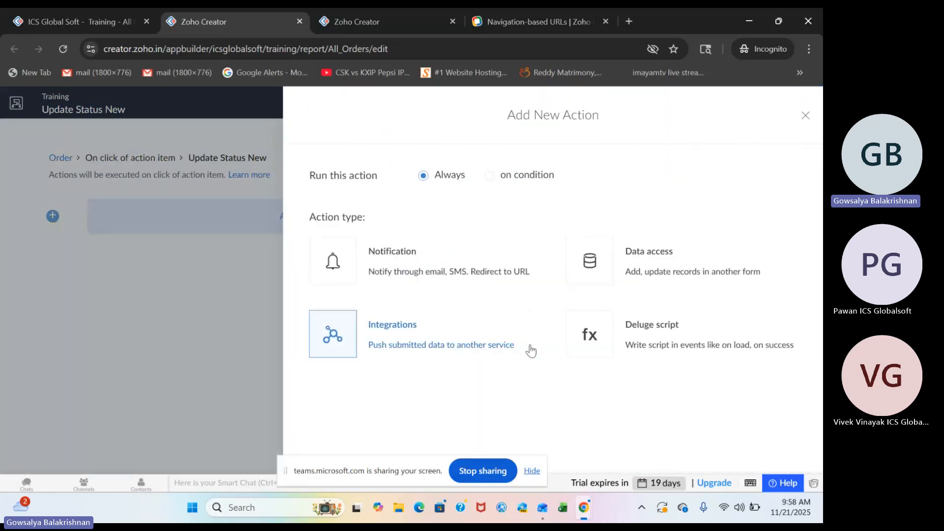
left_click(651, 347)
left_click(443, 266)
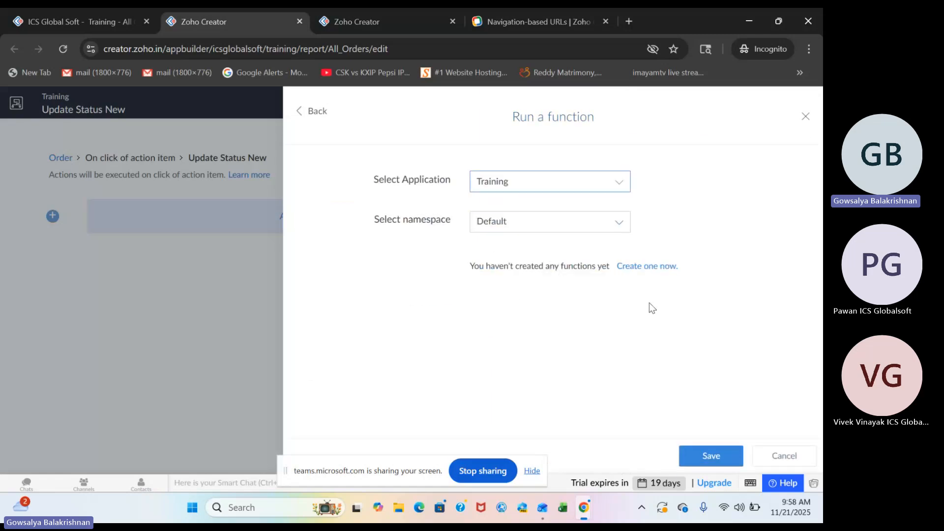
left_click(319, 111)
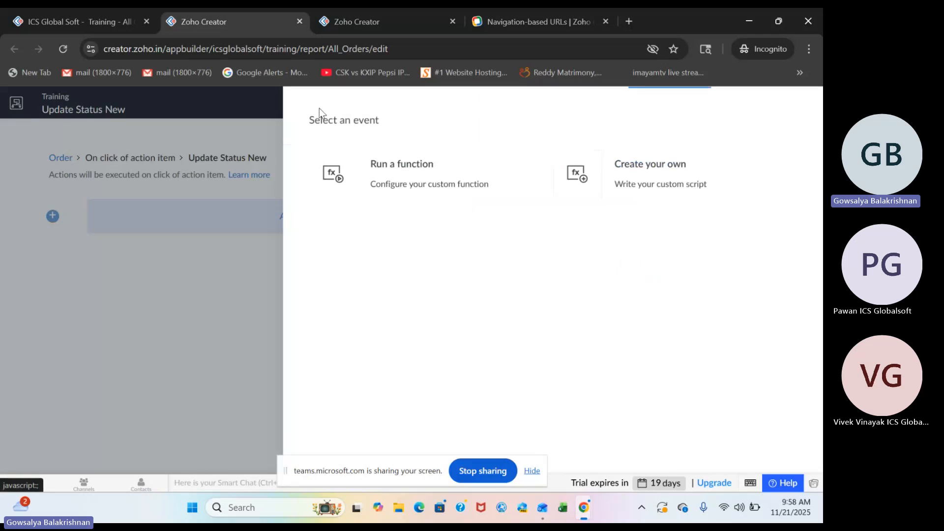
left_click(804, 117)
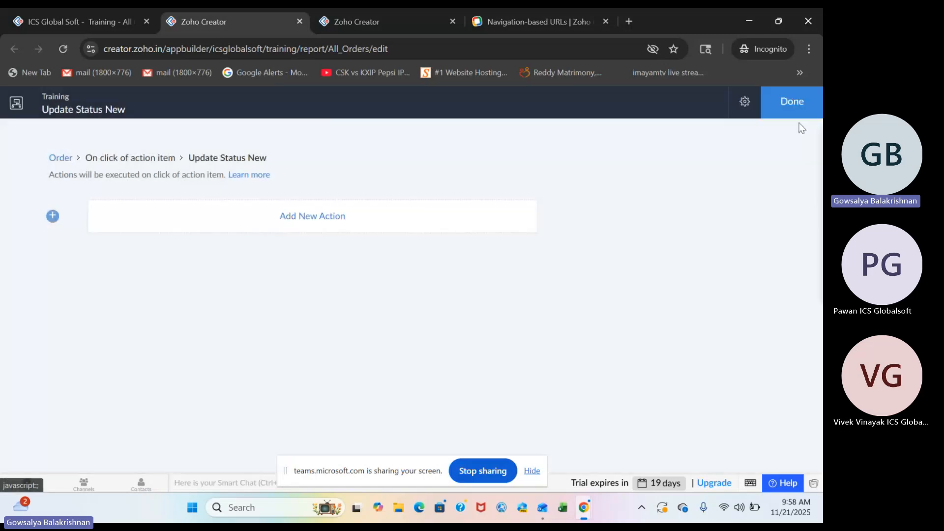
left_click(801, 118)
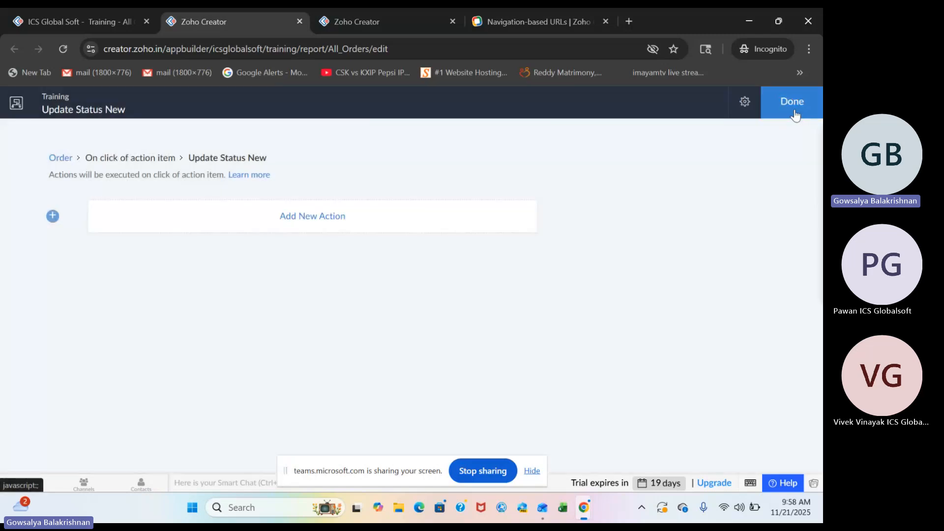
Select the first three order records in the live All Orders report.
left_click(123, 22)
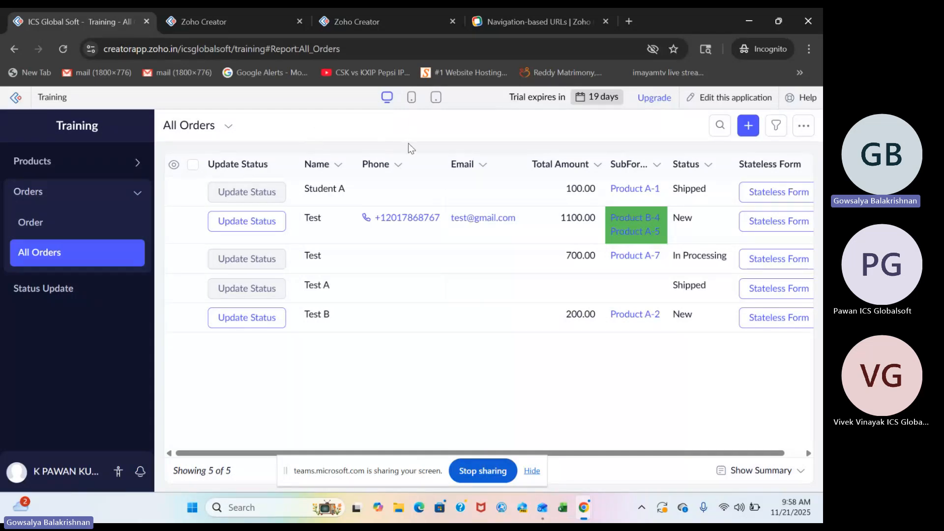
left_click(193, 191)
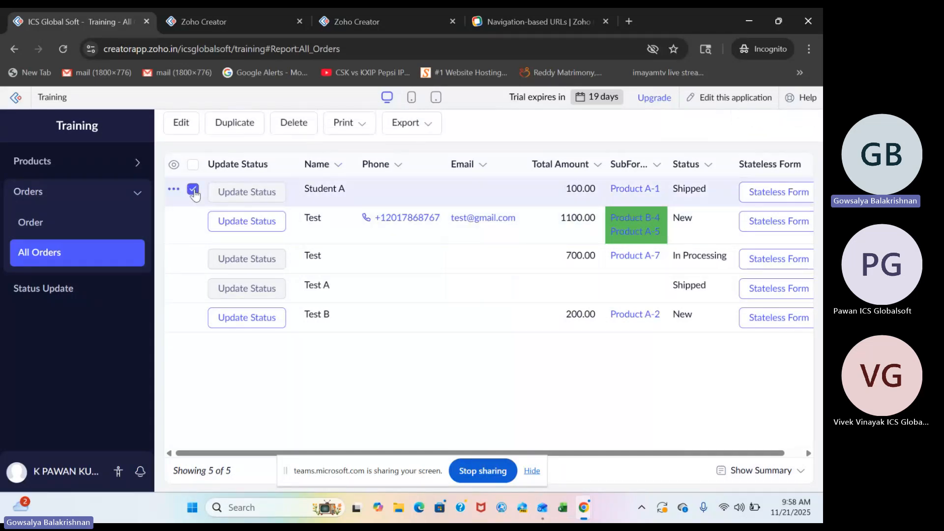
left_click(193, 220)
left_click(193, 256)
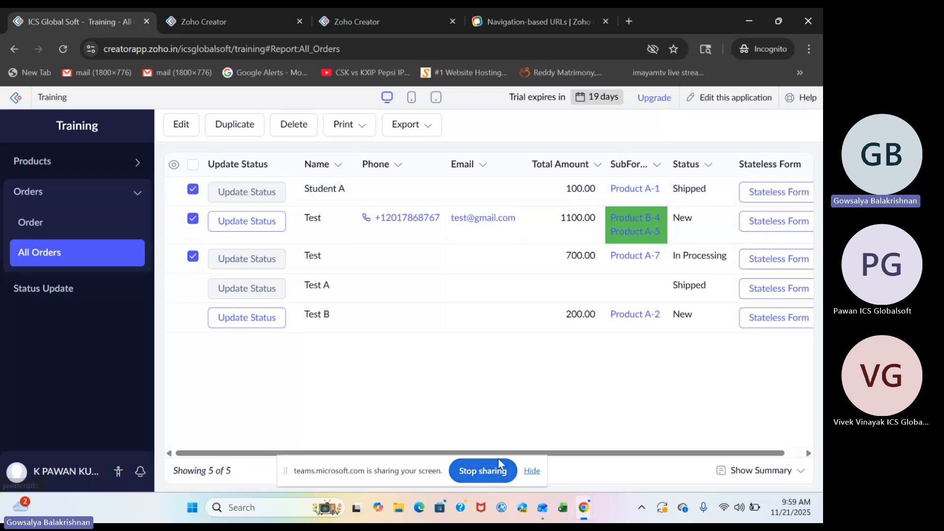
Switch to the Microsoft Teams meeting and stop its recording and transcription.
mouse_move(580, 512)
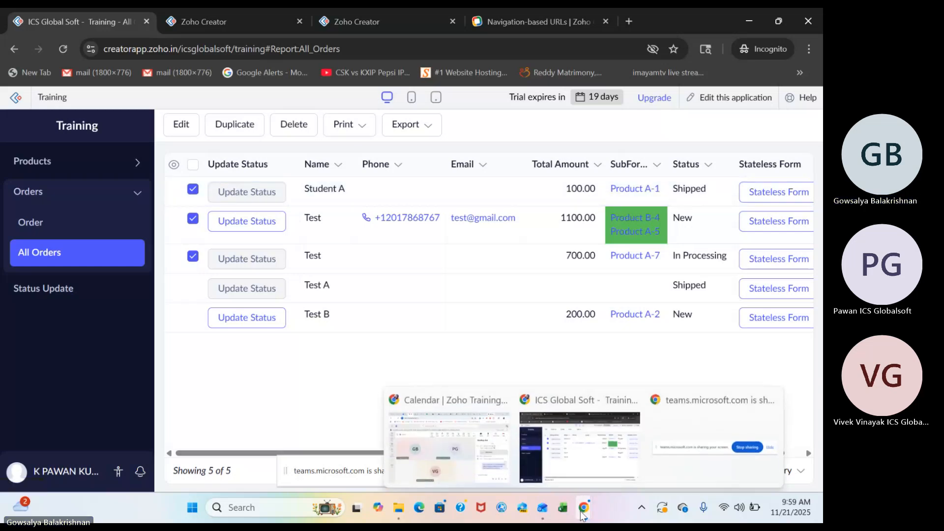
left_click(555, 449)
mouse_move(583, 509)
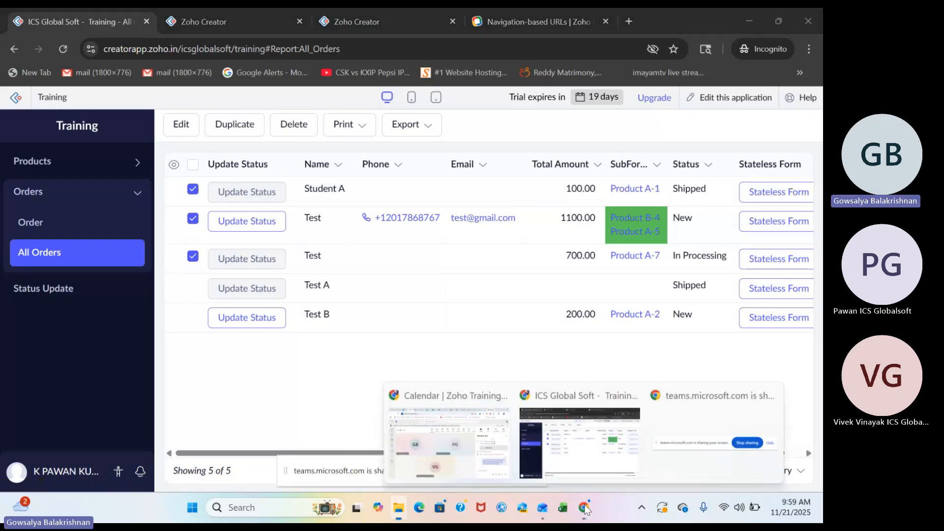
left_click(427, 450)
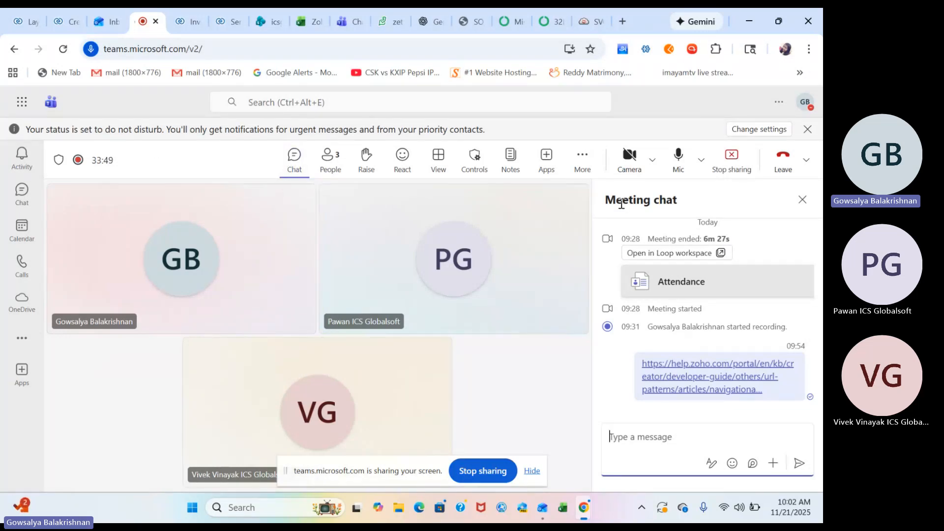
left_click(584, 160)
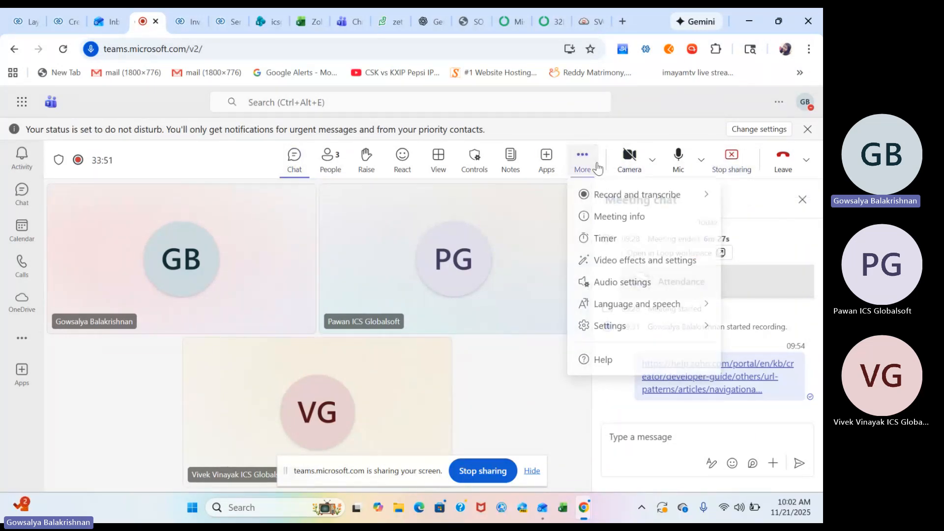
mouse_move(659, 206)
left_click(497, 203)
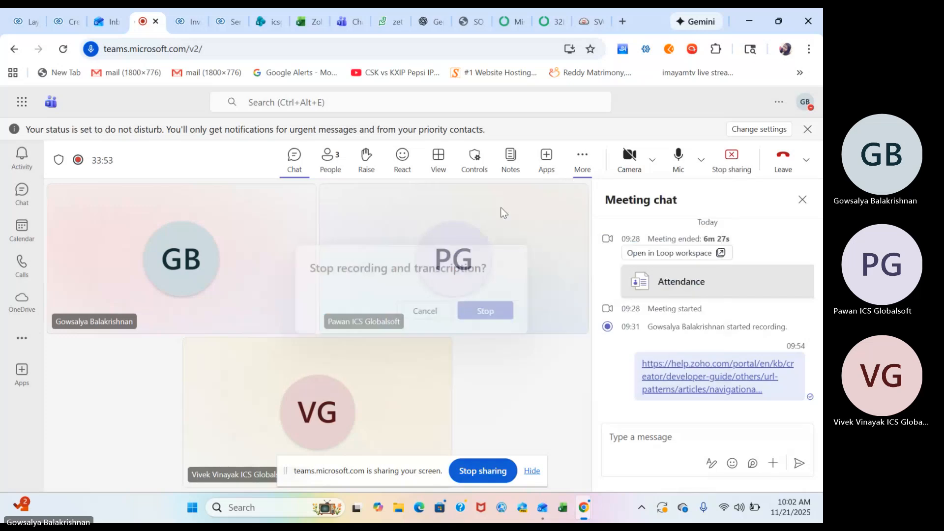
left_click(493, 314)
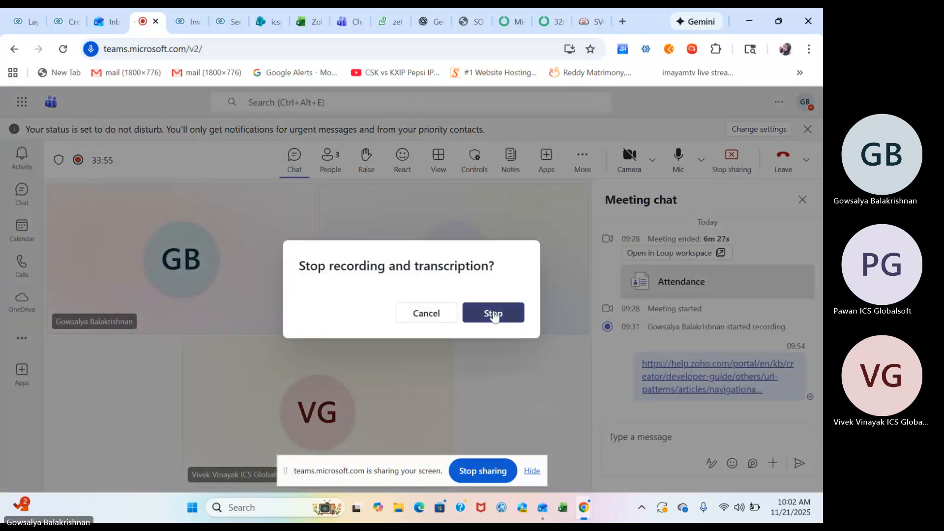